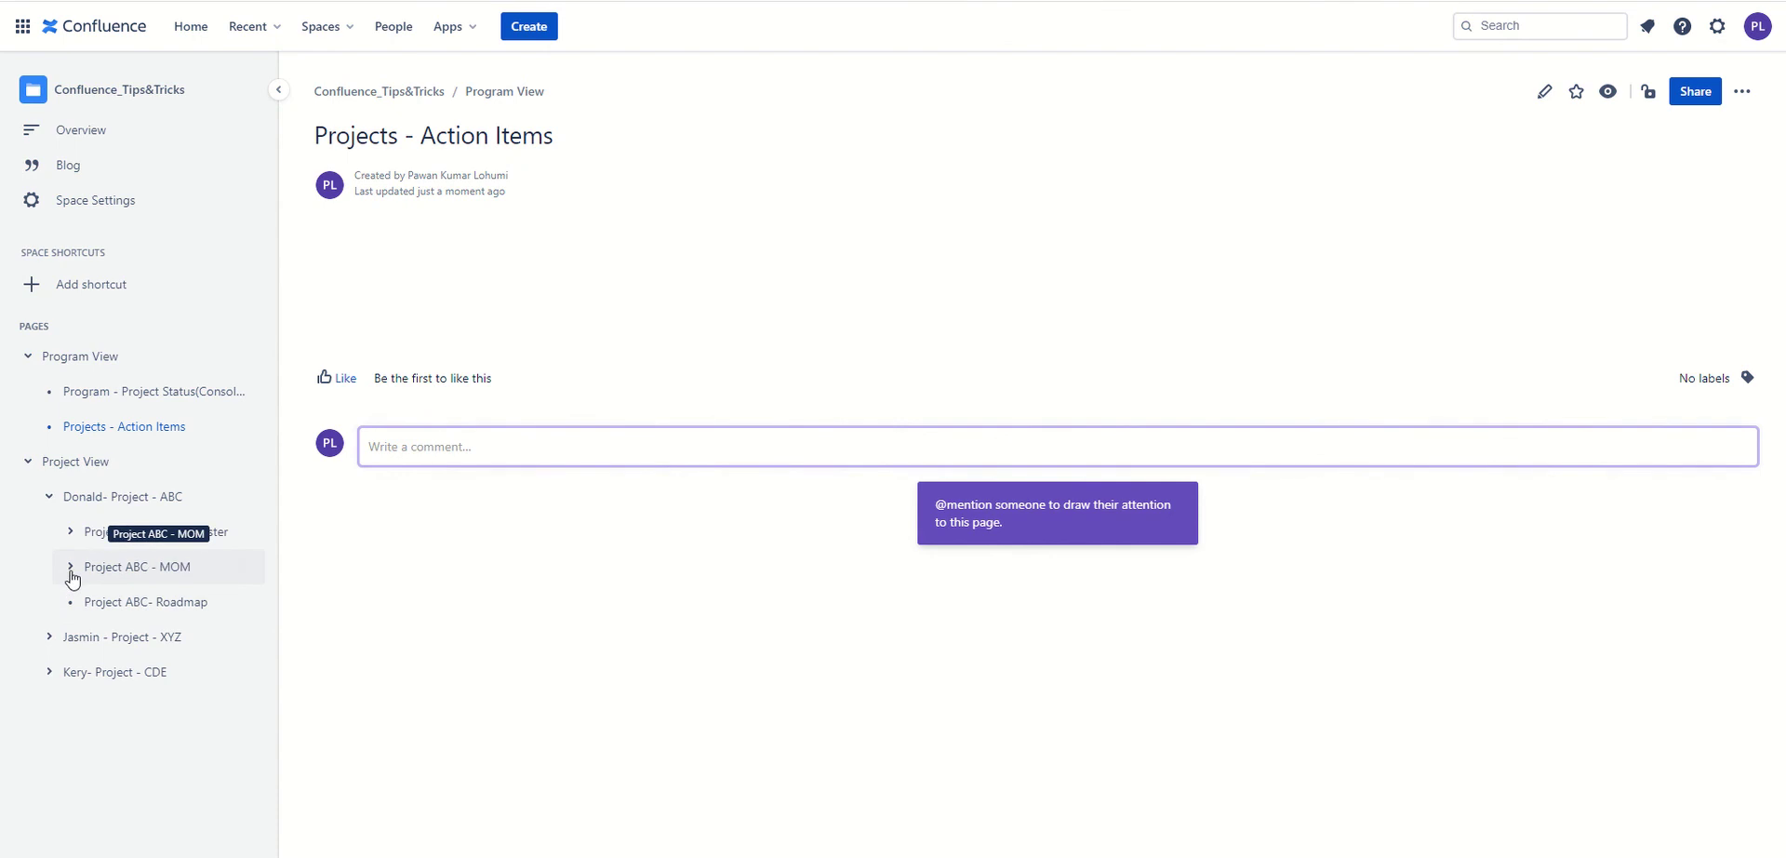
Open the 15-June-2020 - Excerpt Session page under Project ABC - MOM for editing.
left_click(69, 566)
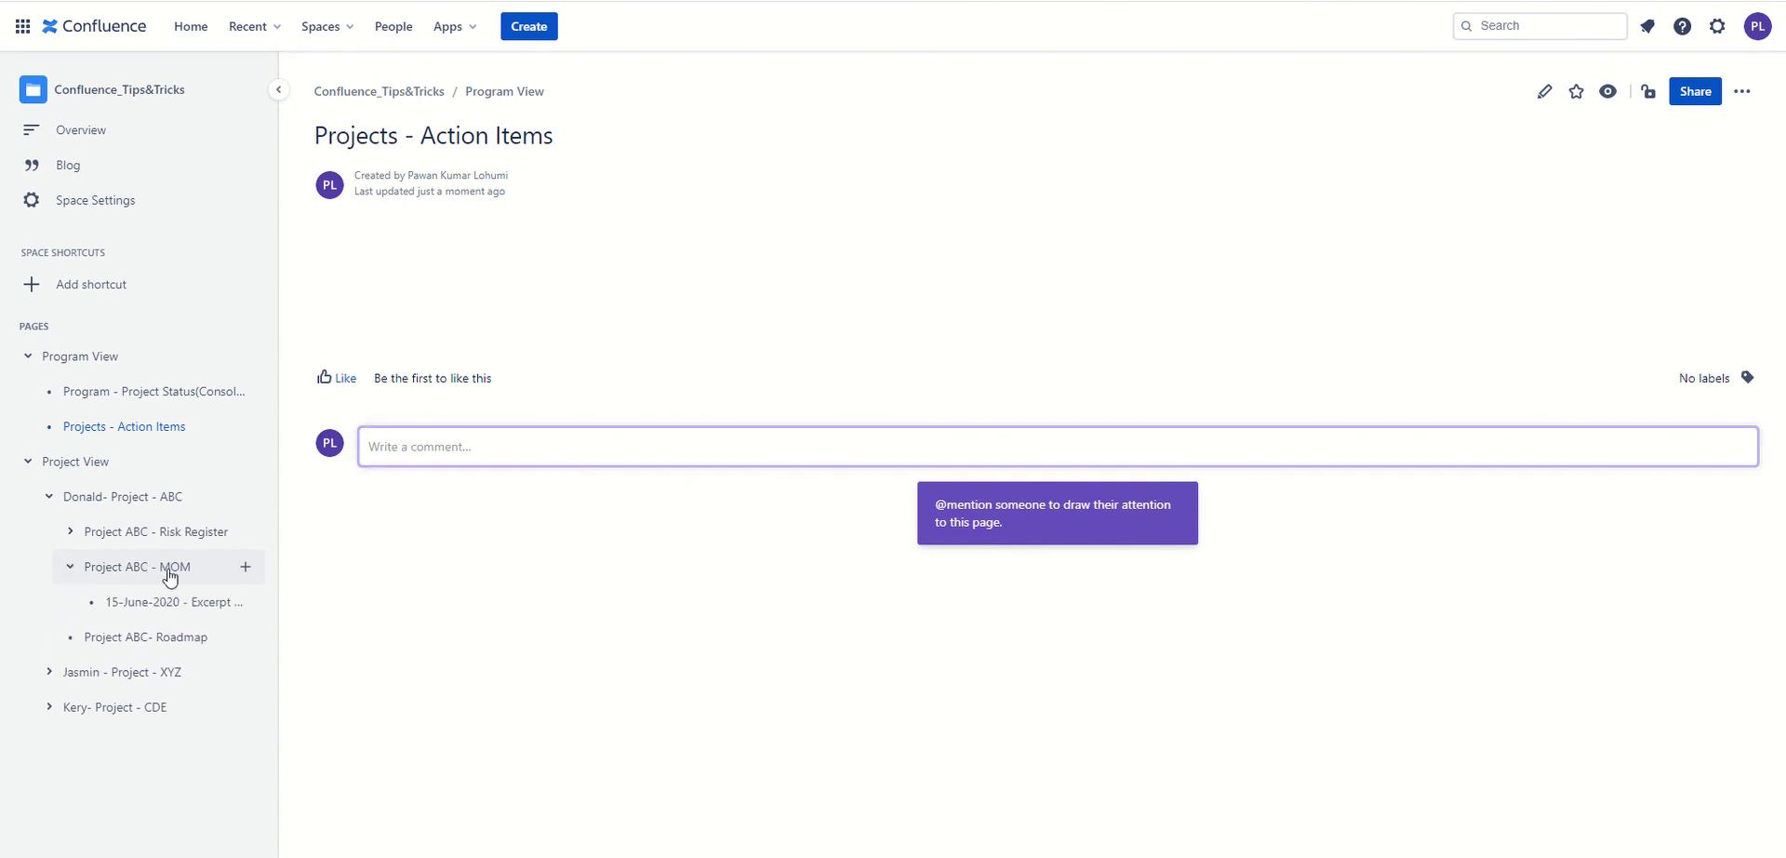
left_click(193, 603)
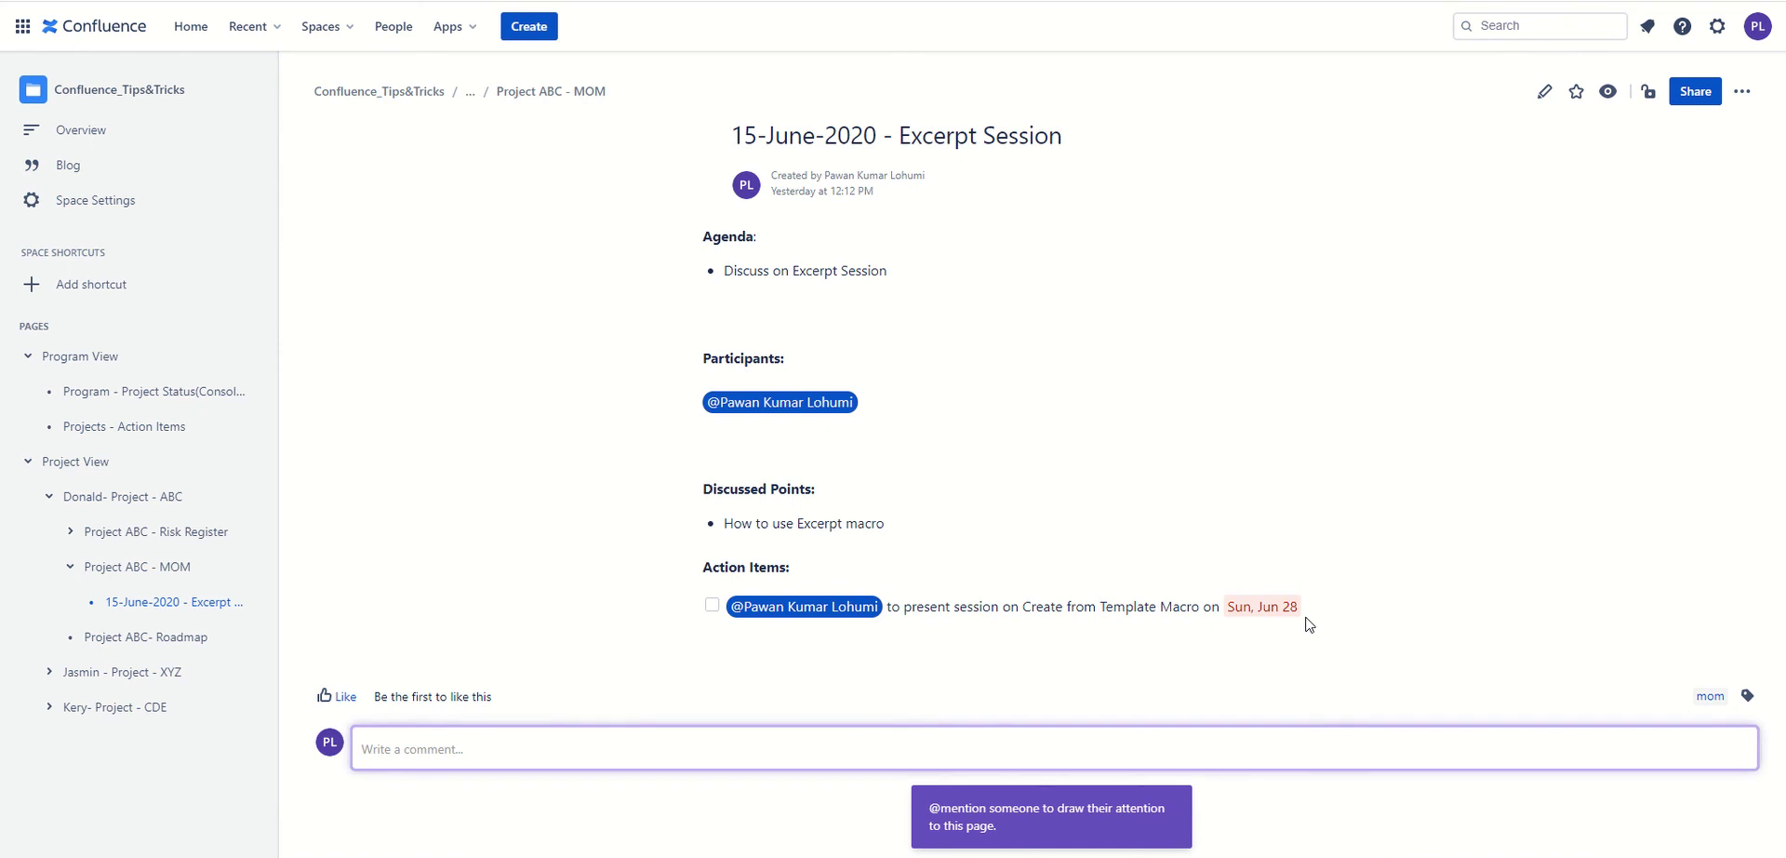
left_click(1542, 92)
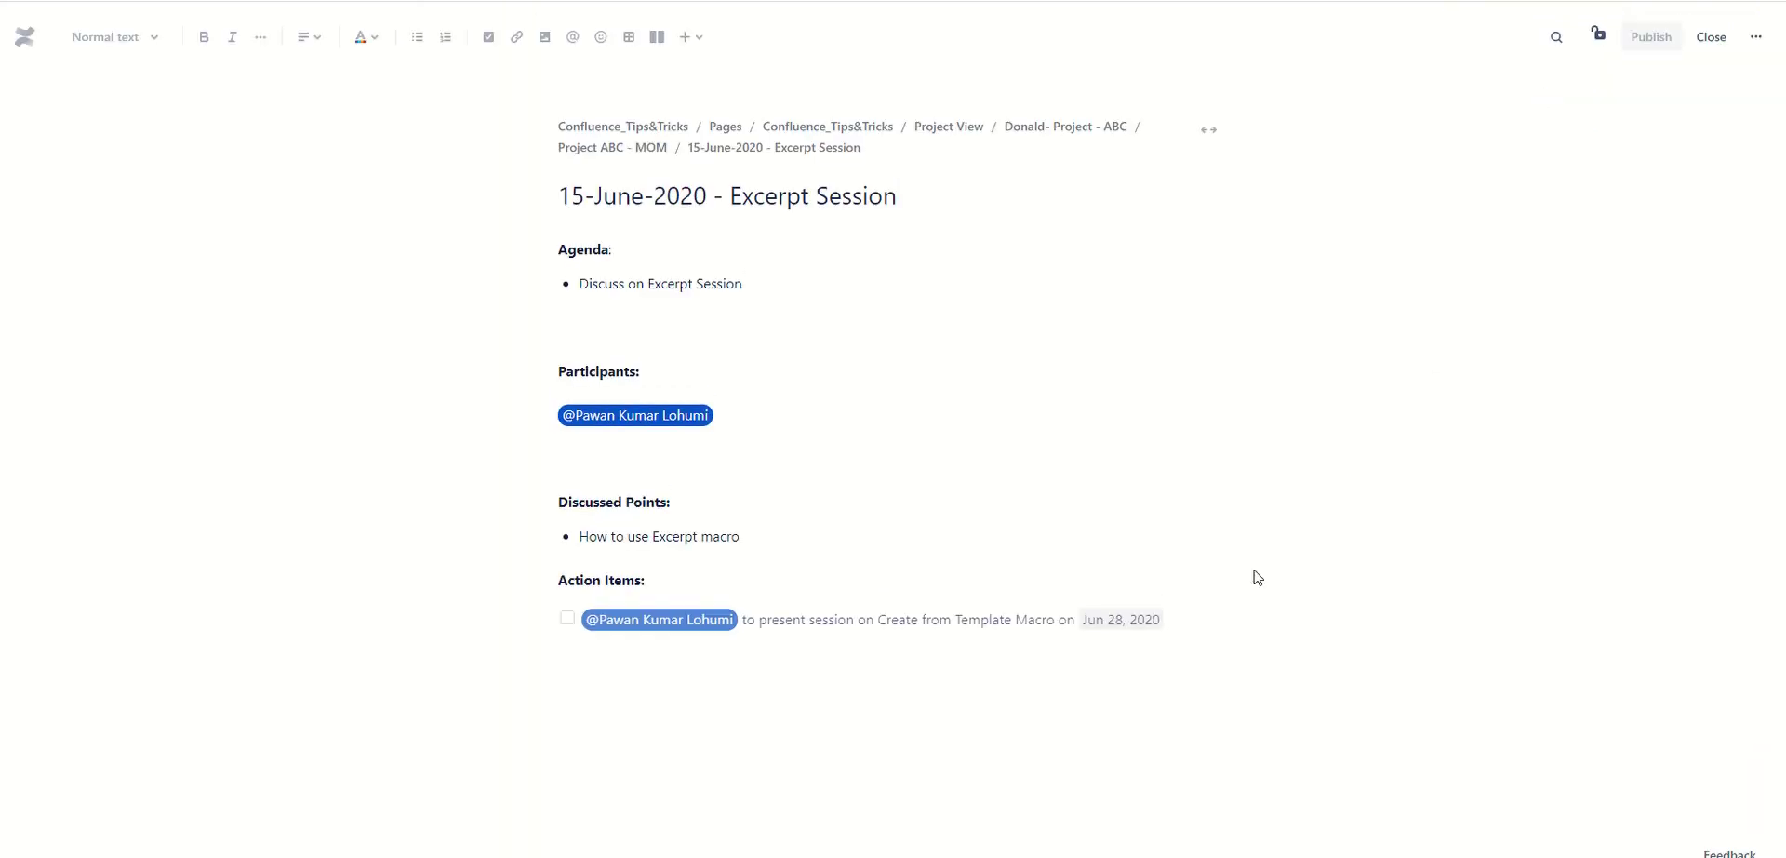
Add a second action item mentioning the listed participant, with the text "to give session on expand macro on".
left_click(584, 626)
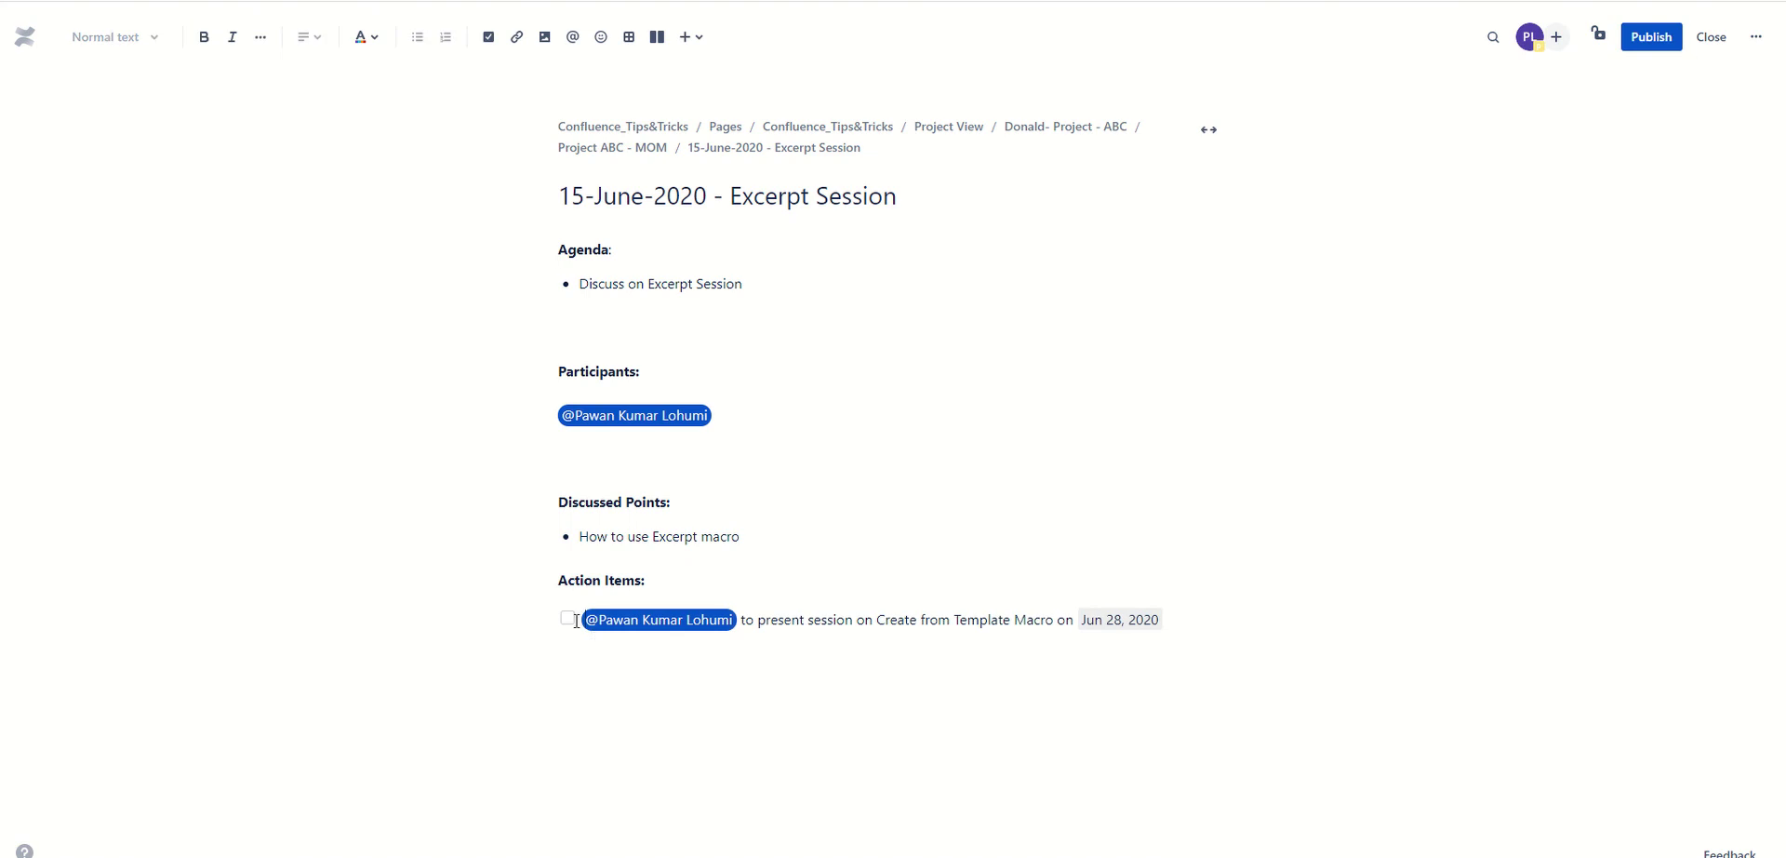
left_click(486, 39)
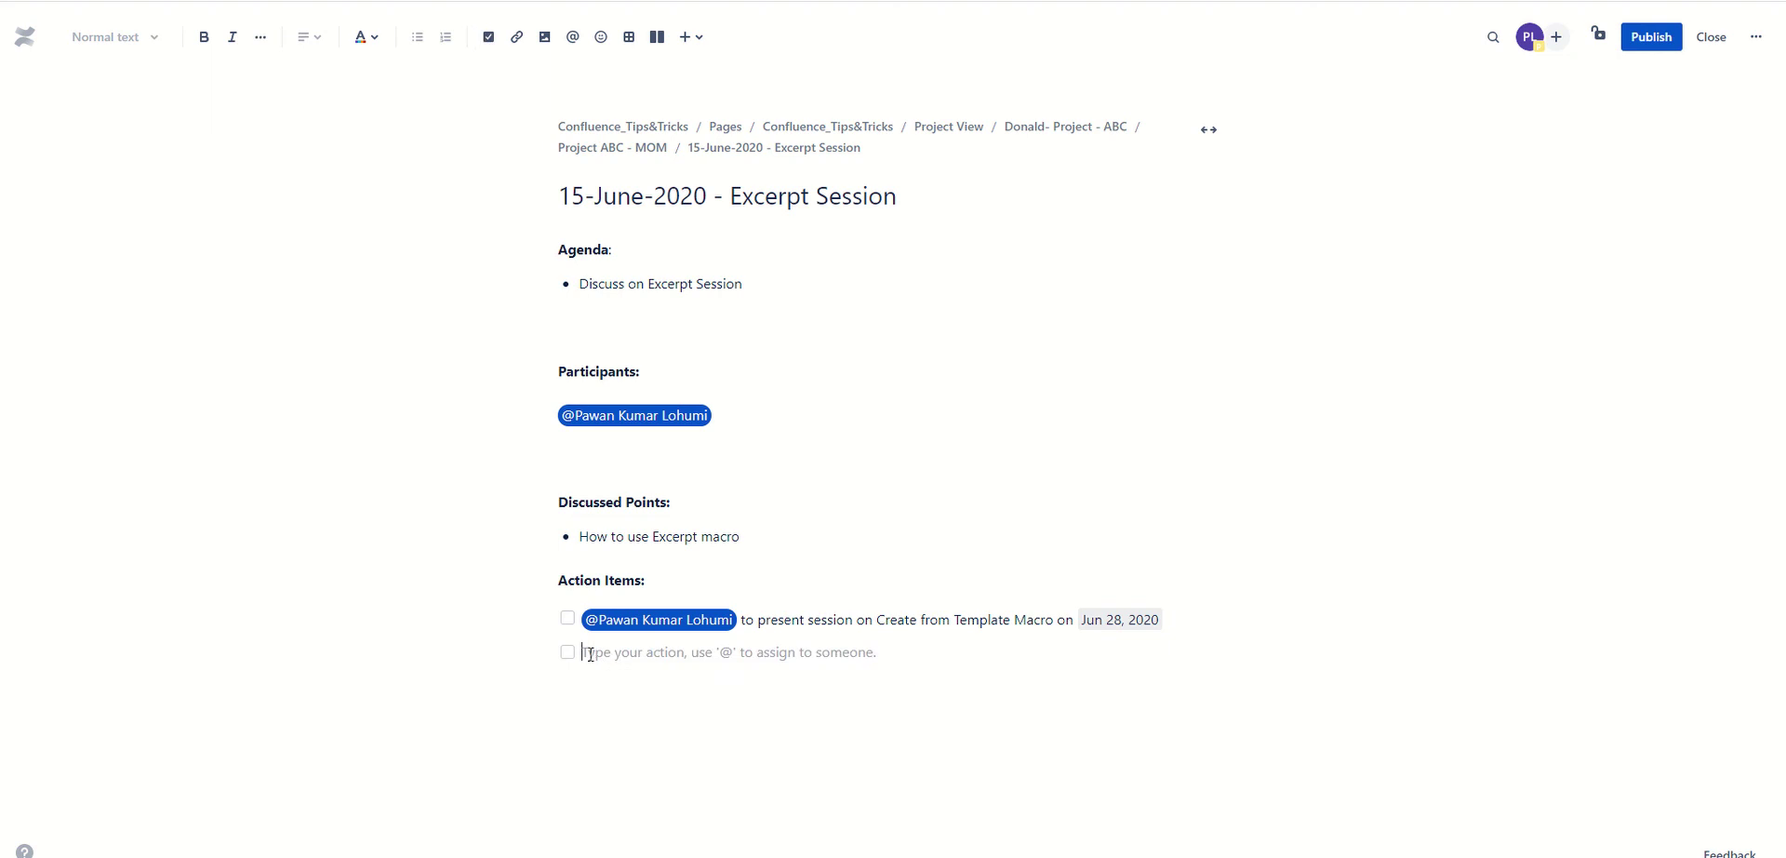
type("@")
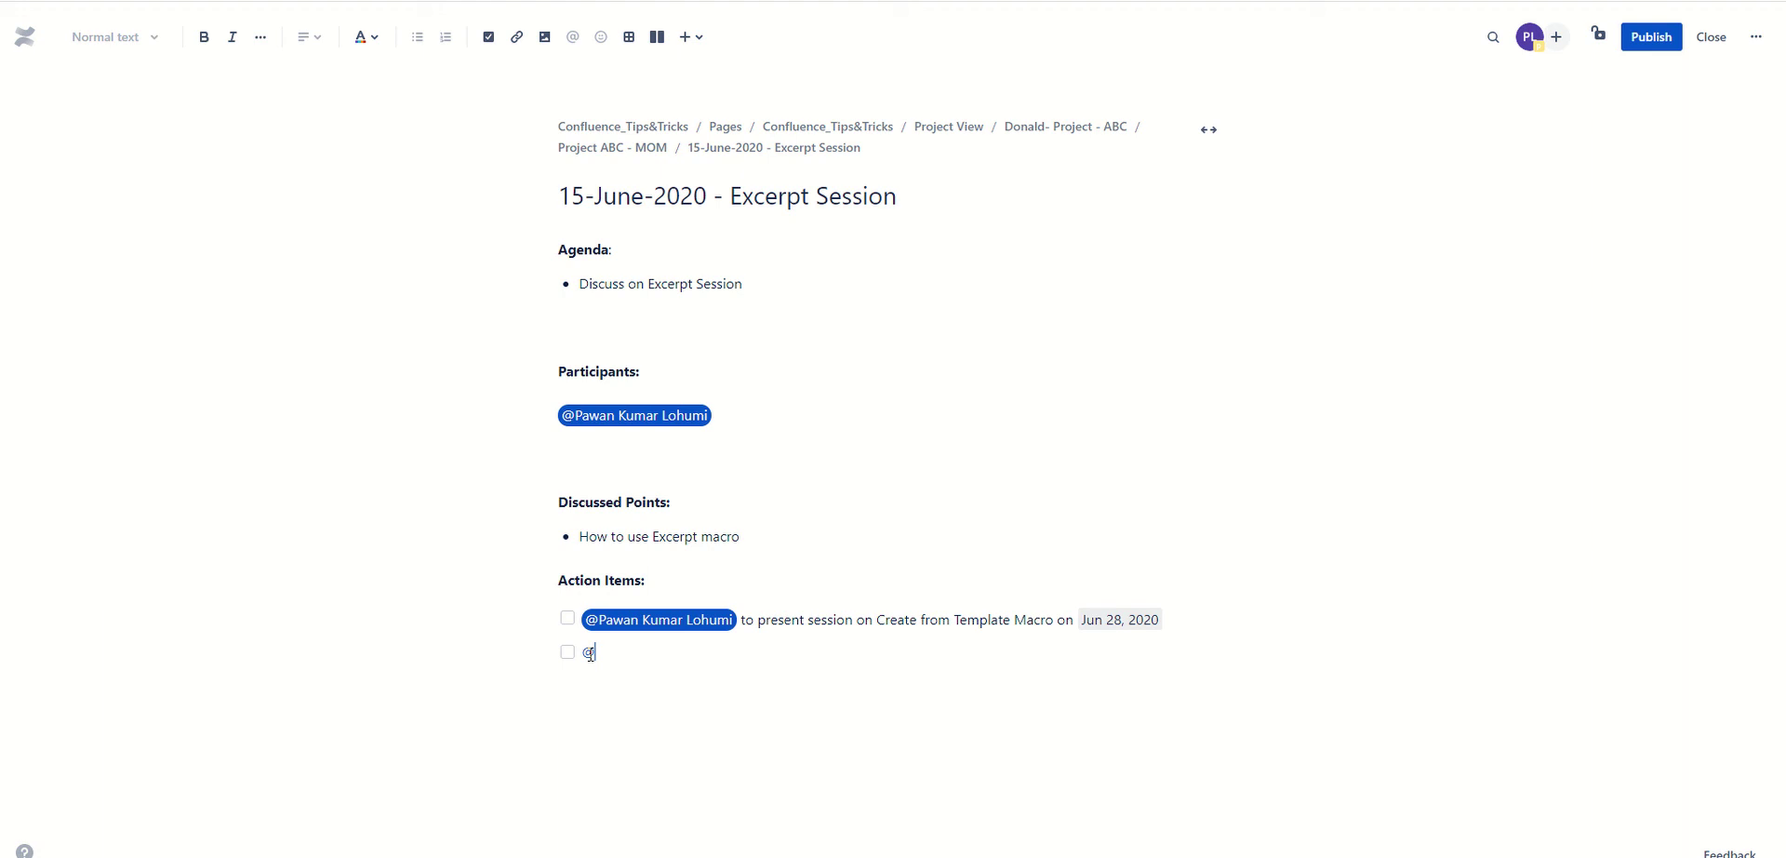
type("Pawa")
key("Return")
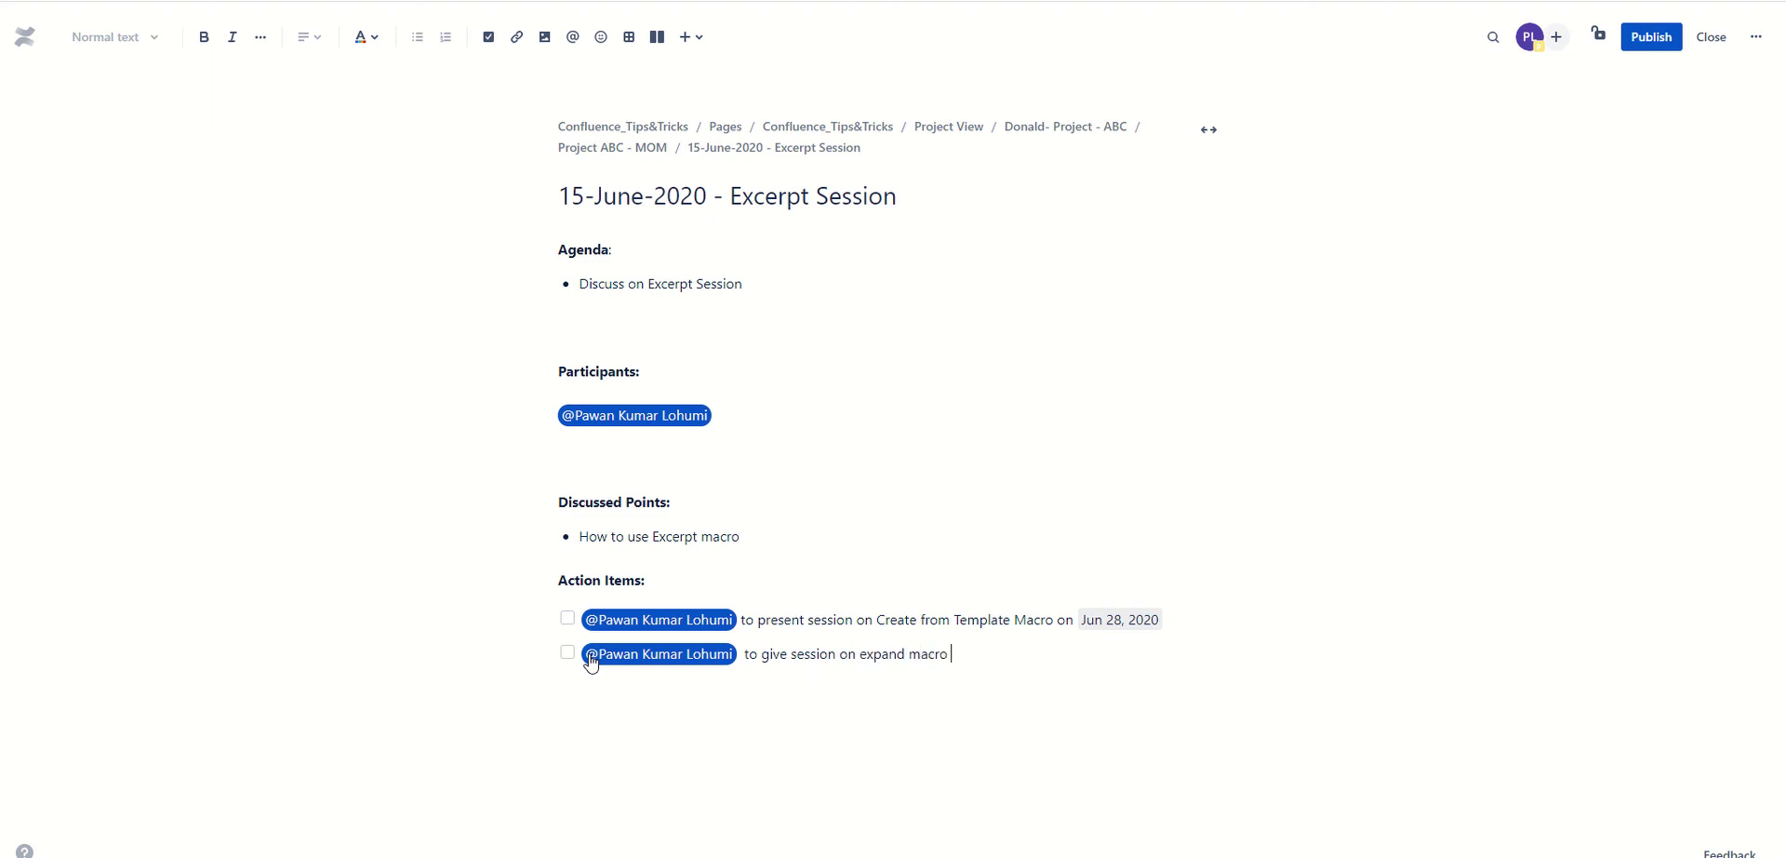
Insert a due date of July 3, 2020 at the end of the new expand macro action item.
type("//")
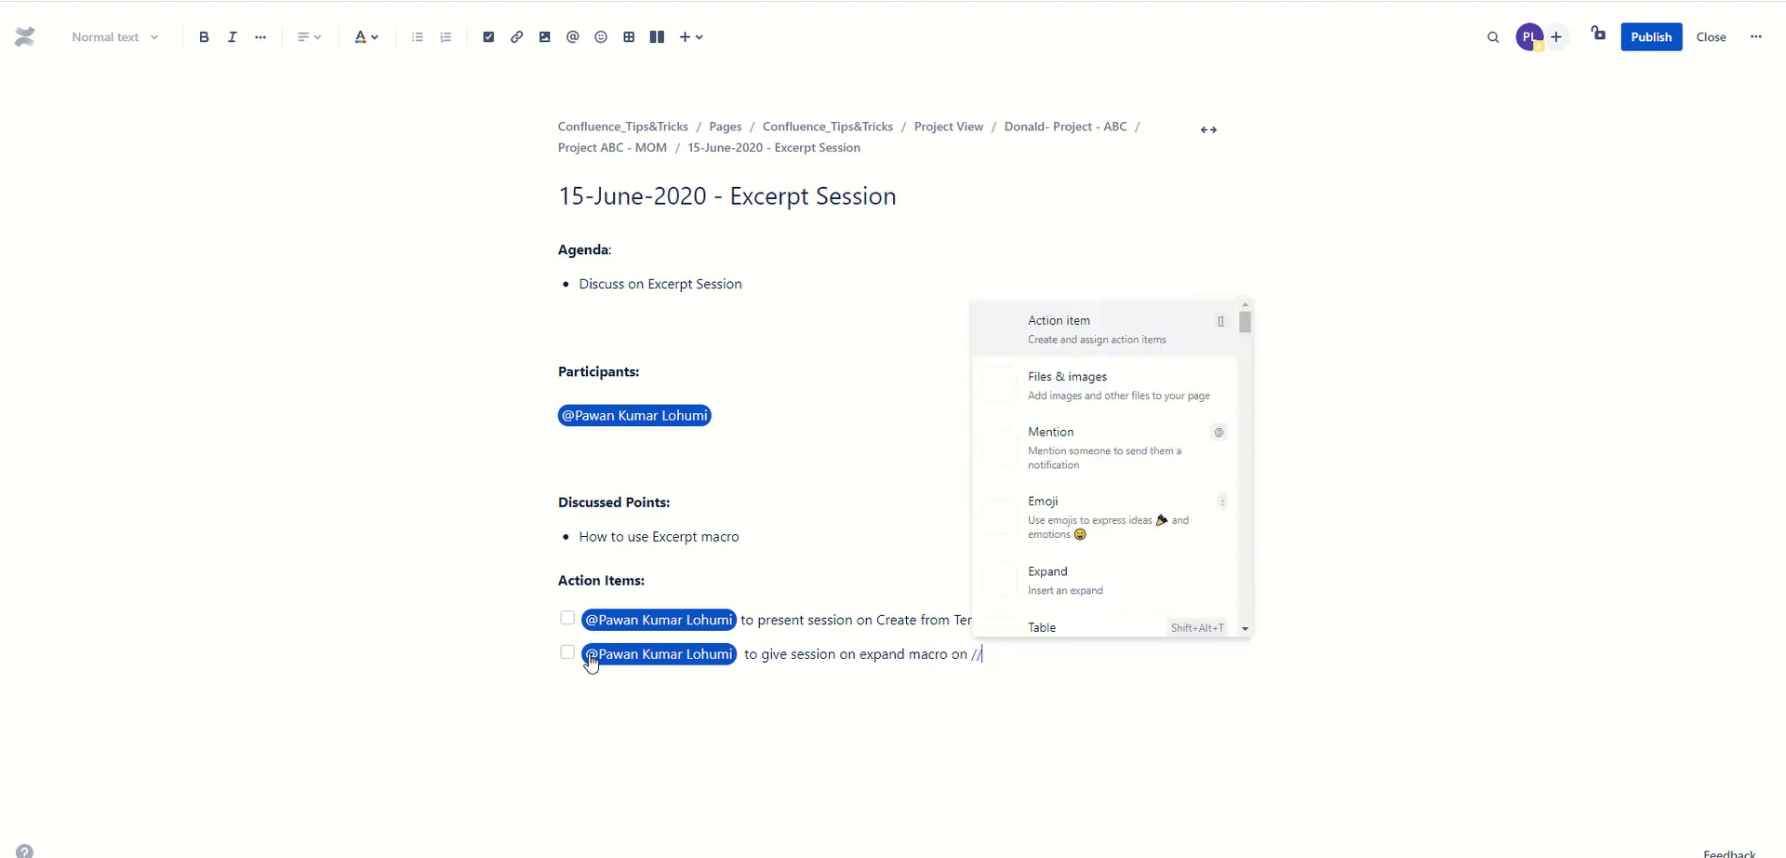
left_click(1020, 556)
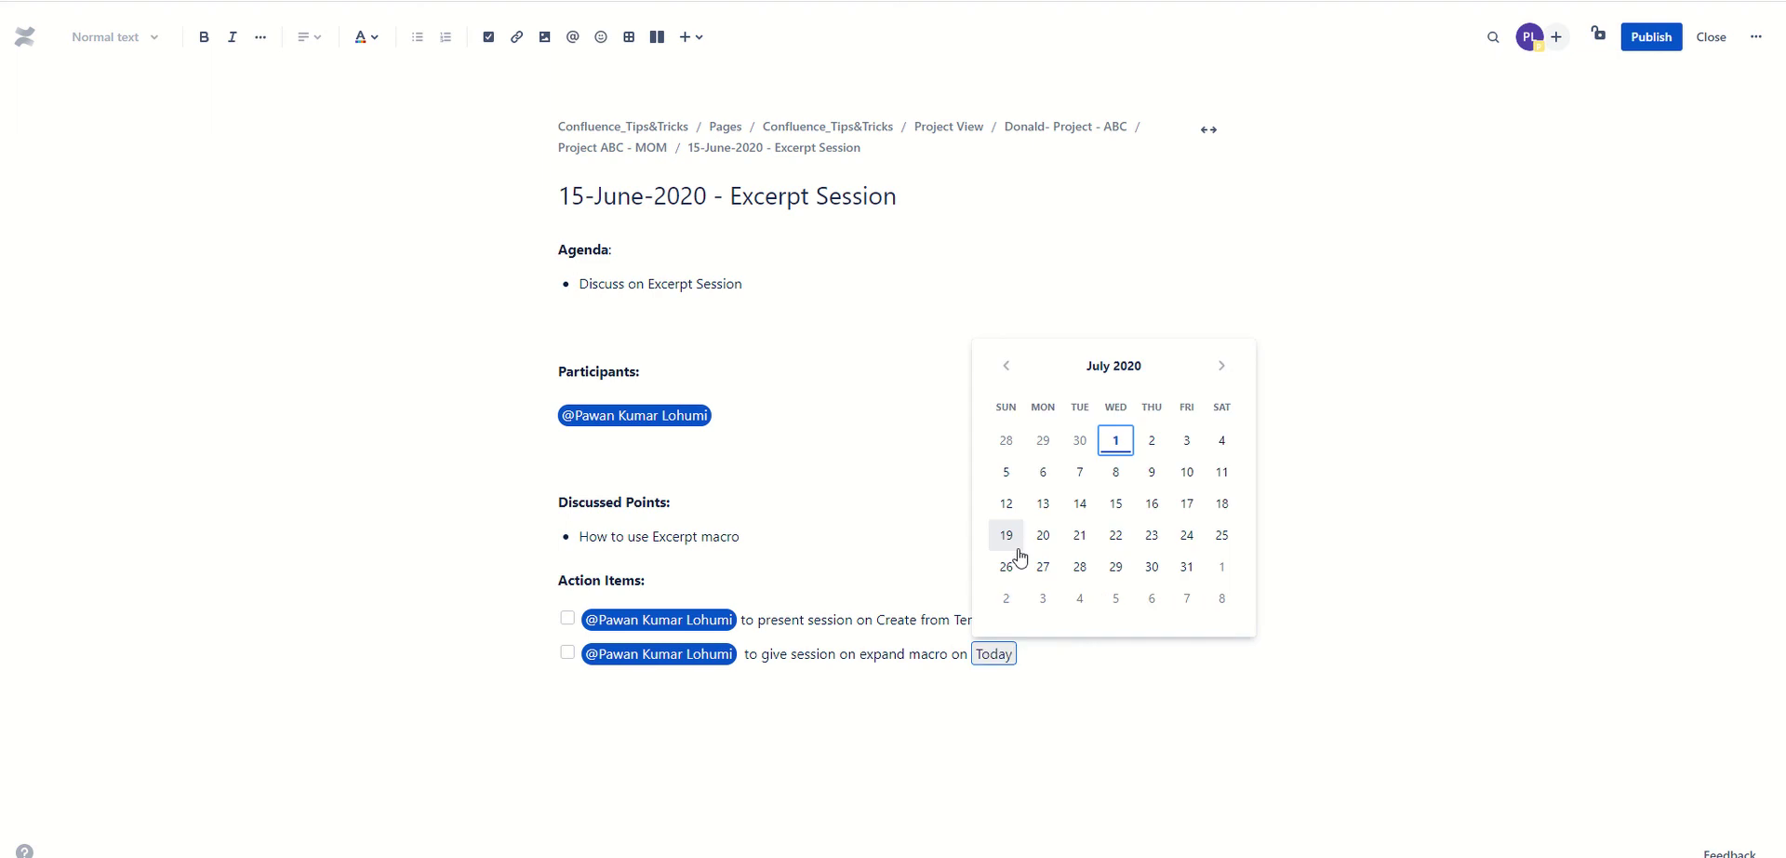
left_click(1185, 445)
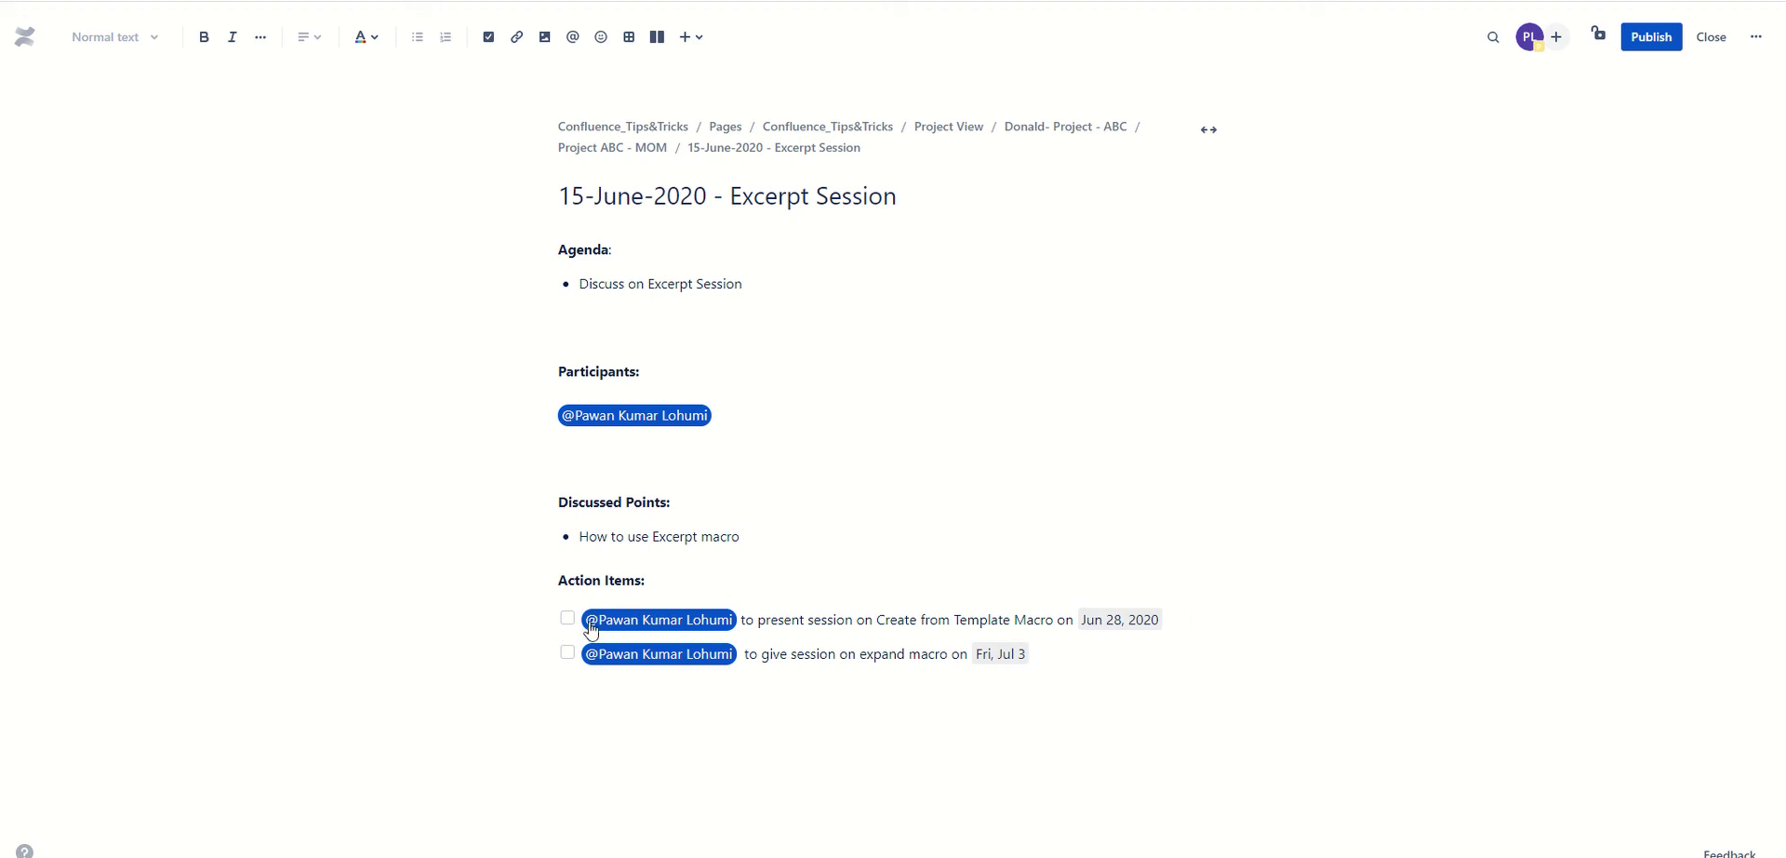
Publish the meeting page, mark the Create from Template Macro action item complete, and reload the page.
left_click(1637, 36)
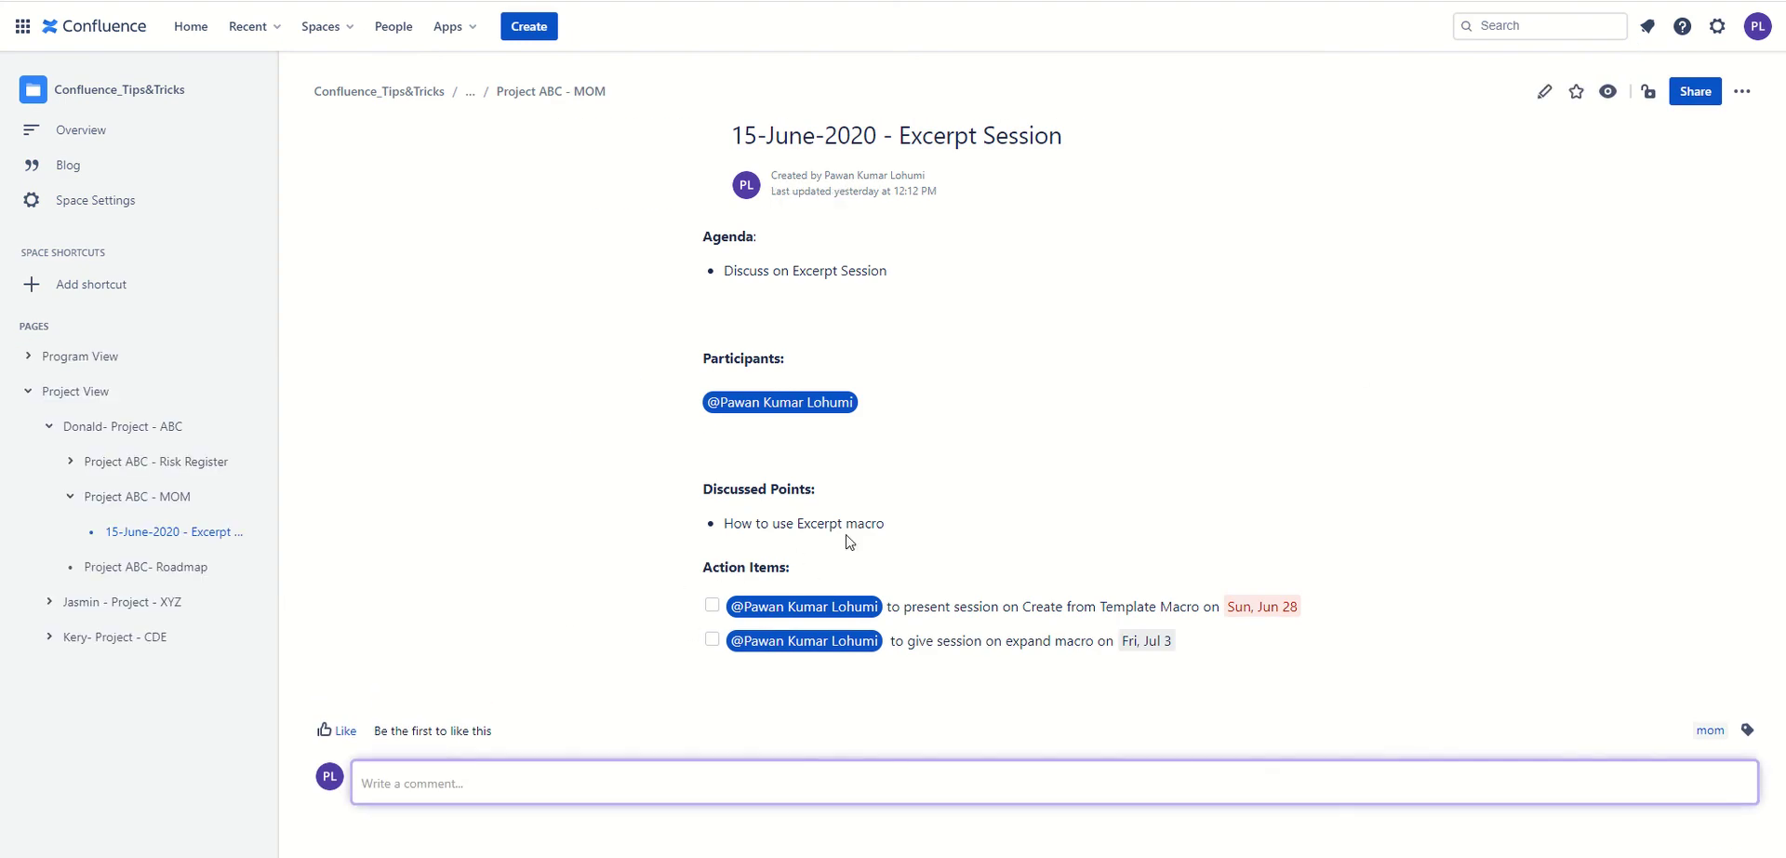
left_click(712, 606)
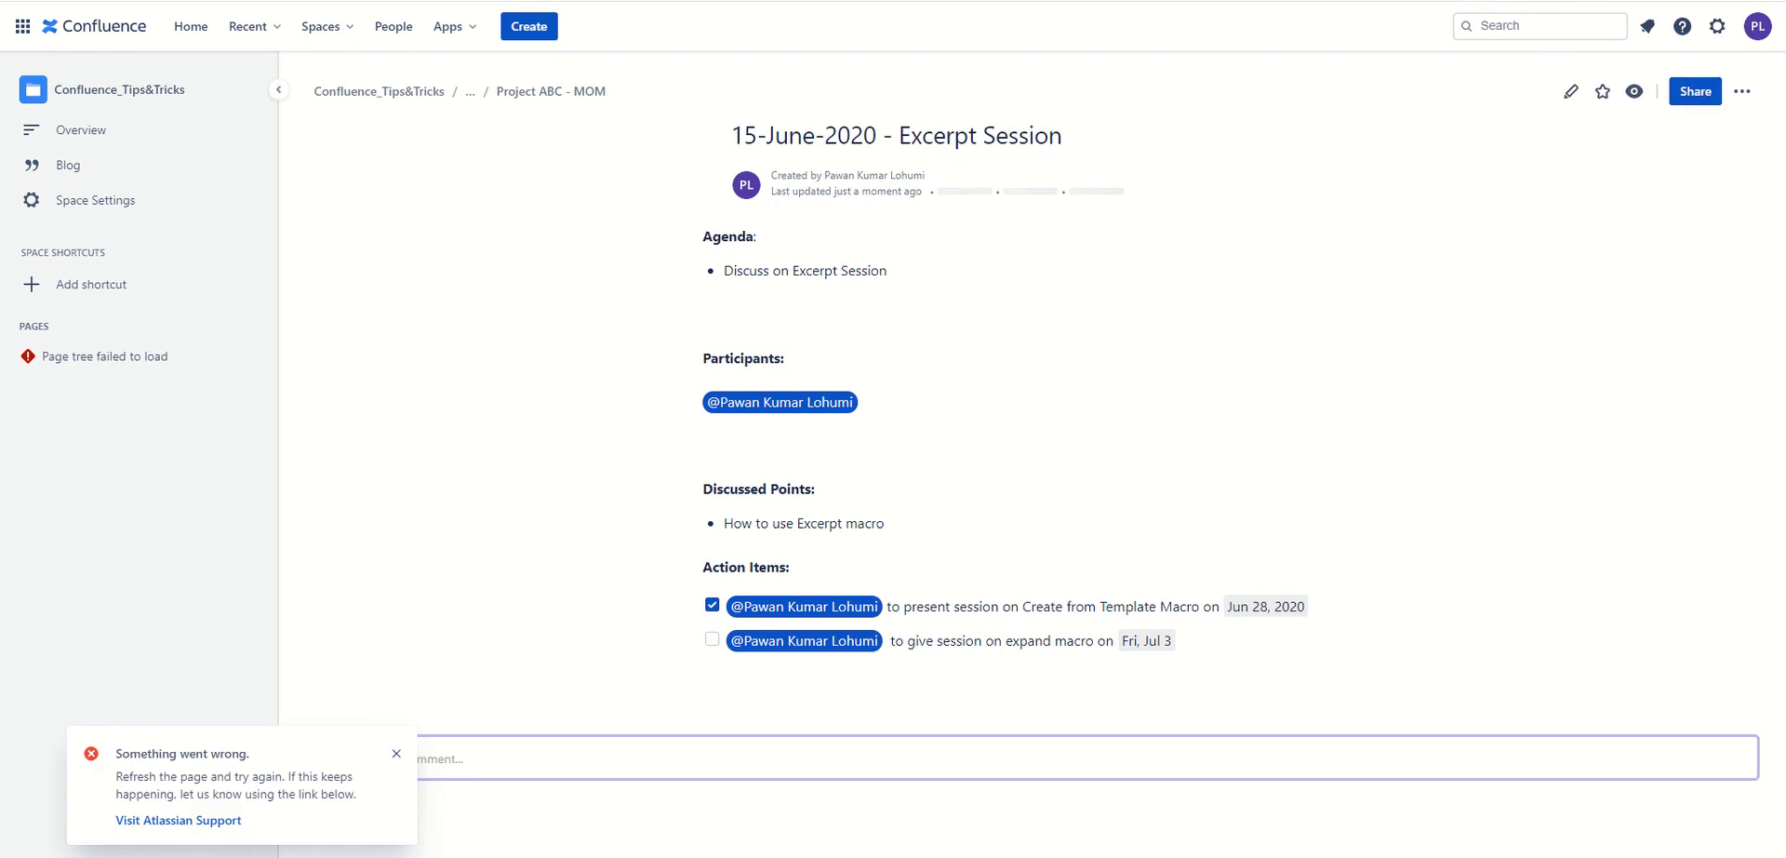
key("F5")
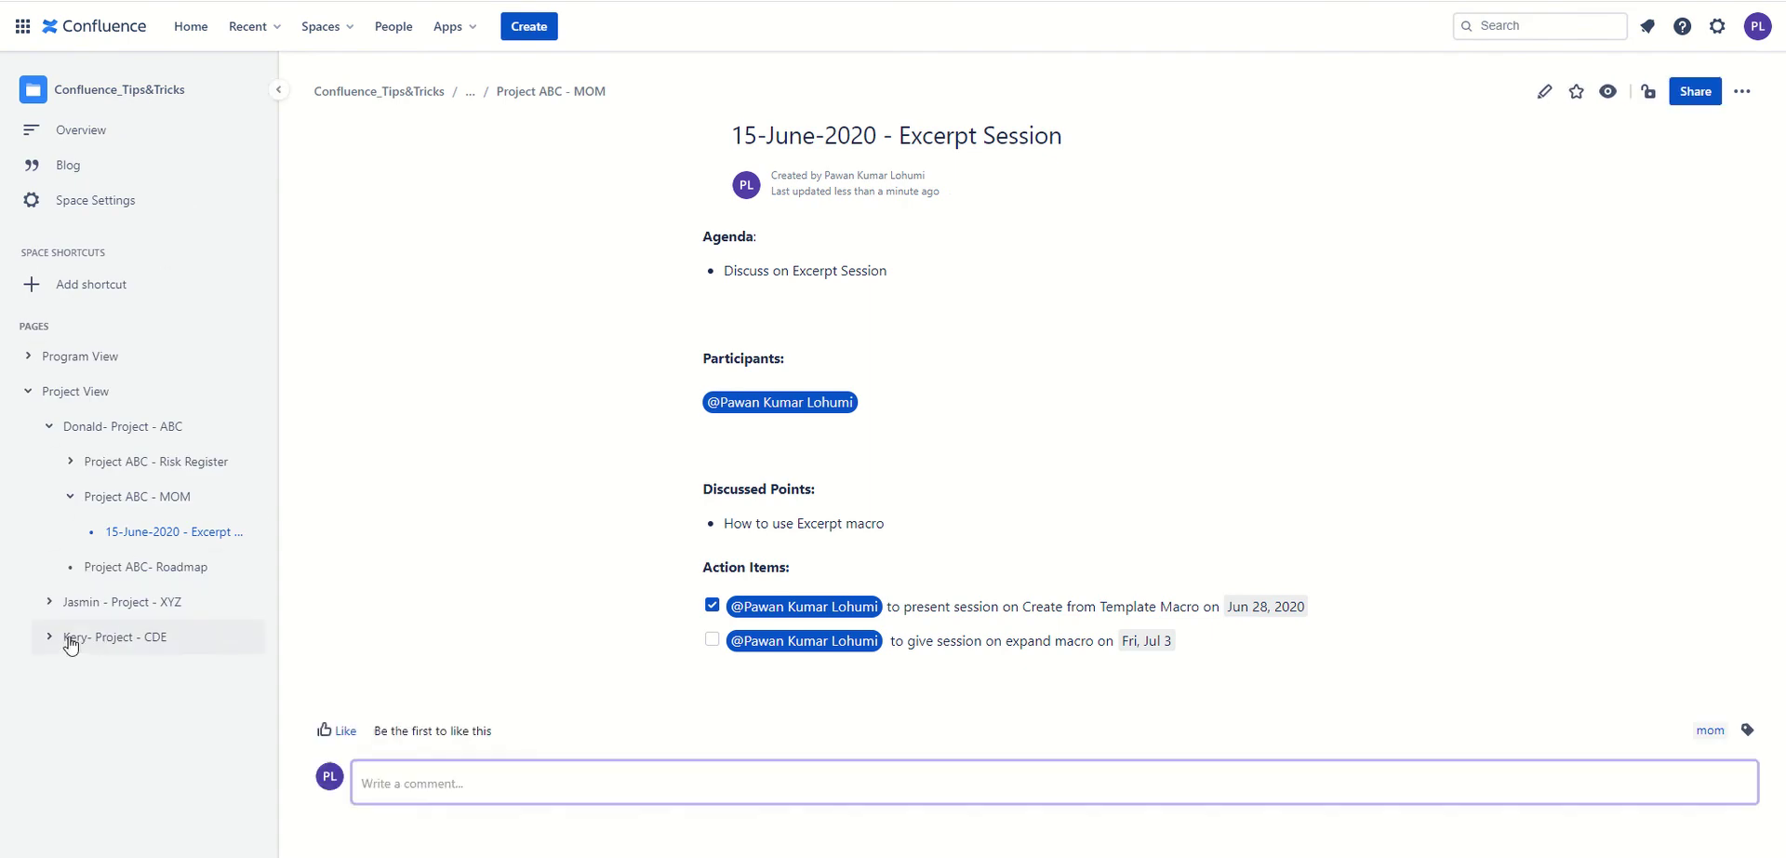
Open the 20-June-2020 Create From Template Macro page under Project XYZ - MOM to review its action items.
left_click(50, 603)
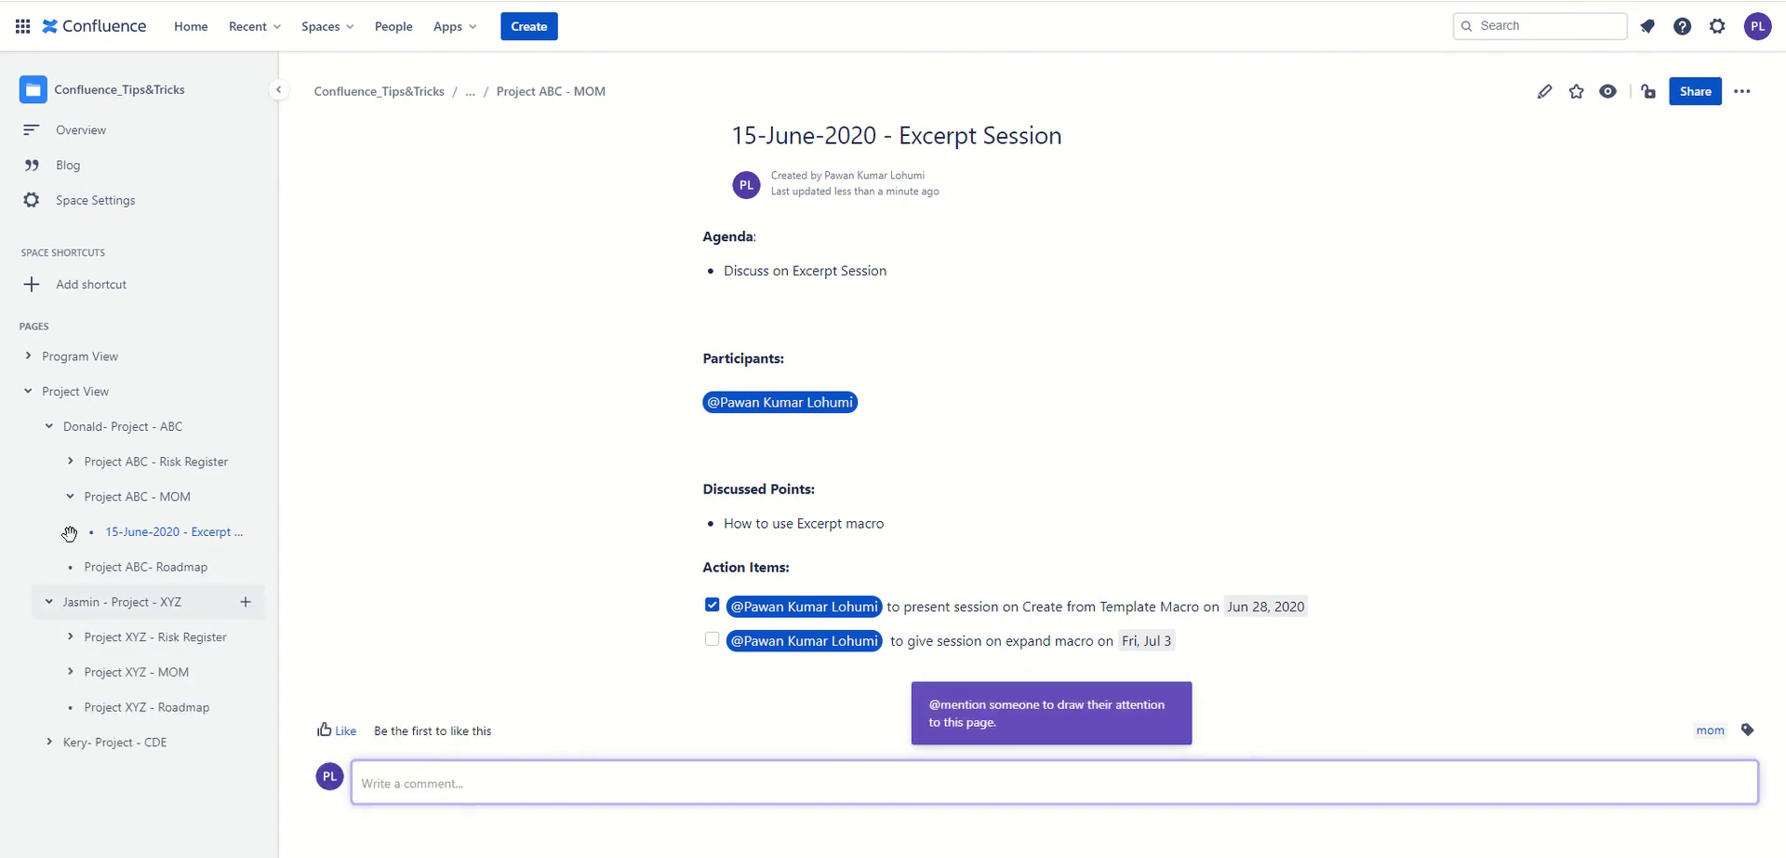
left_click(49, 427)
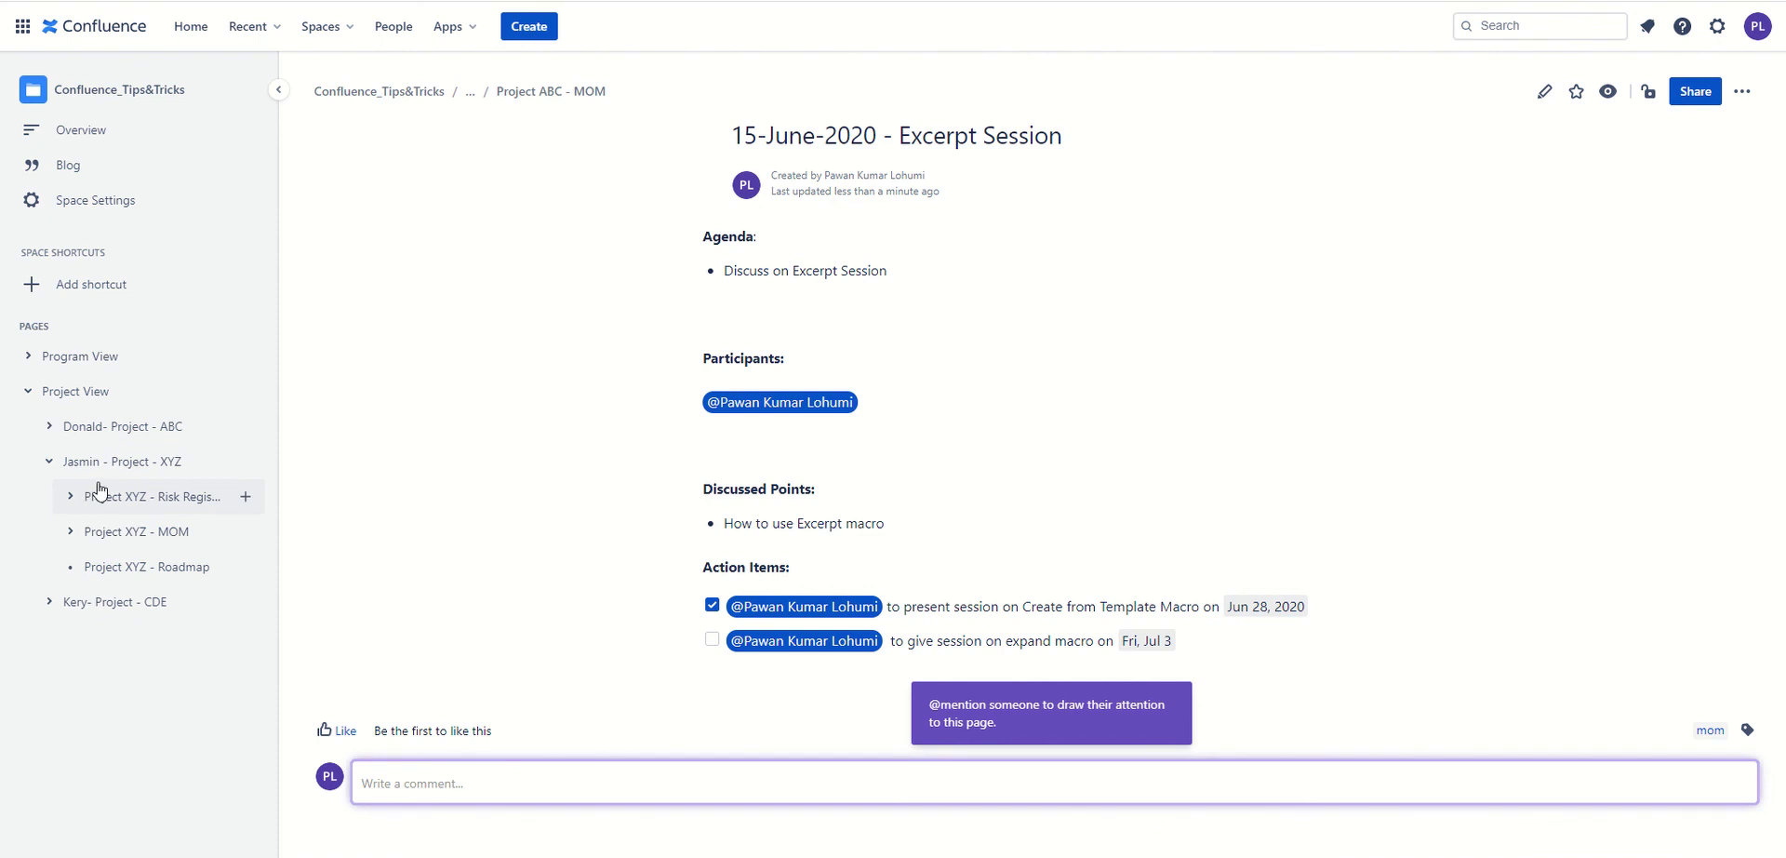
left_click(70, 531)
left_click(125, 569)
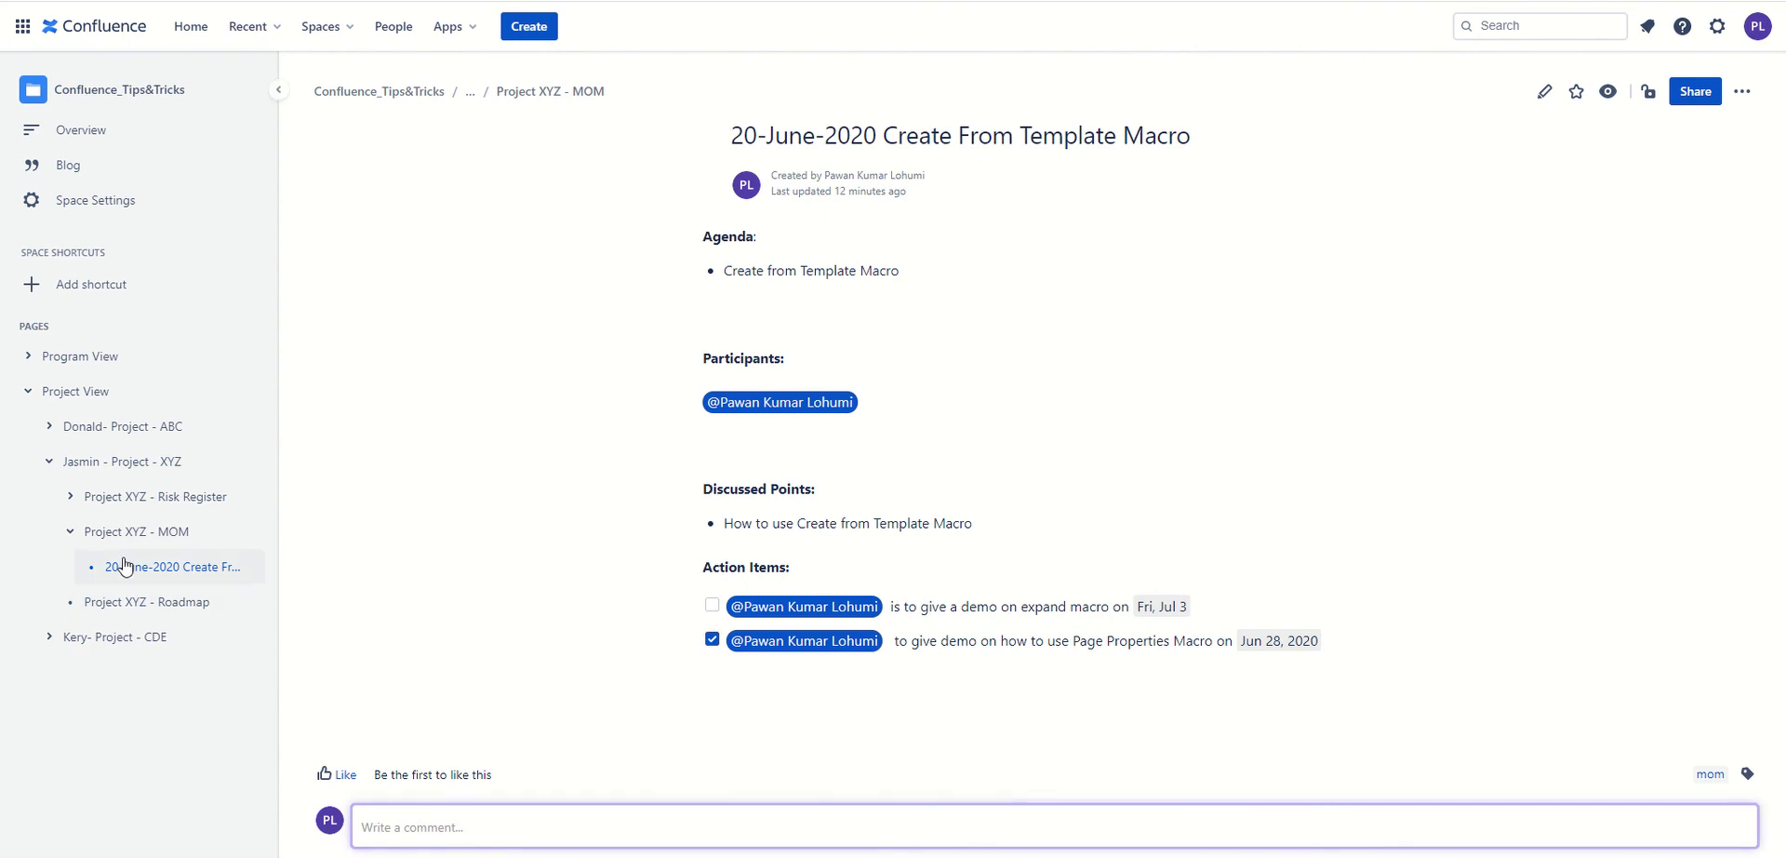
Mark the expand macro demo action item complete and revert it to incomplete.
left_click(713, 605)
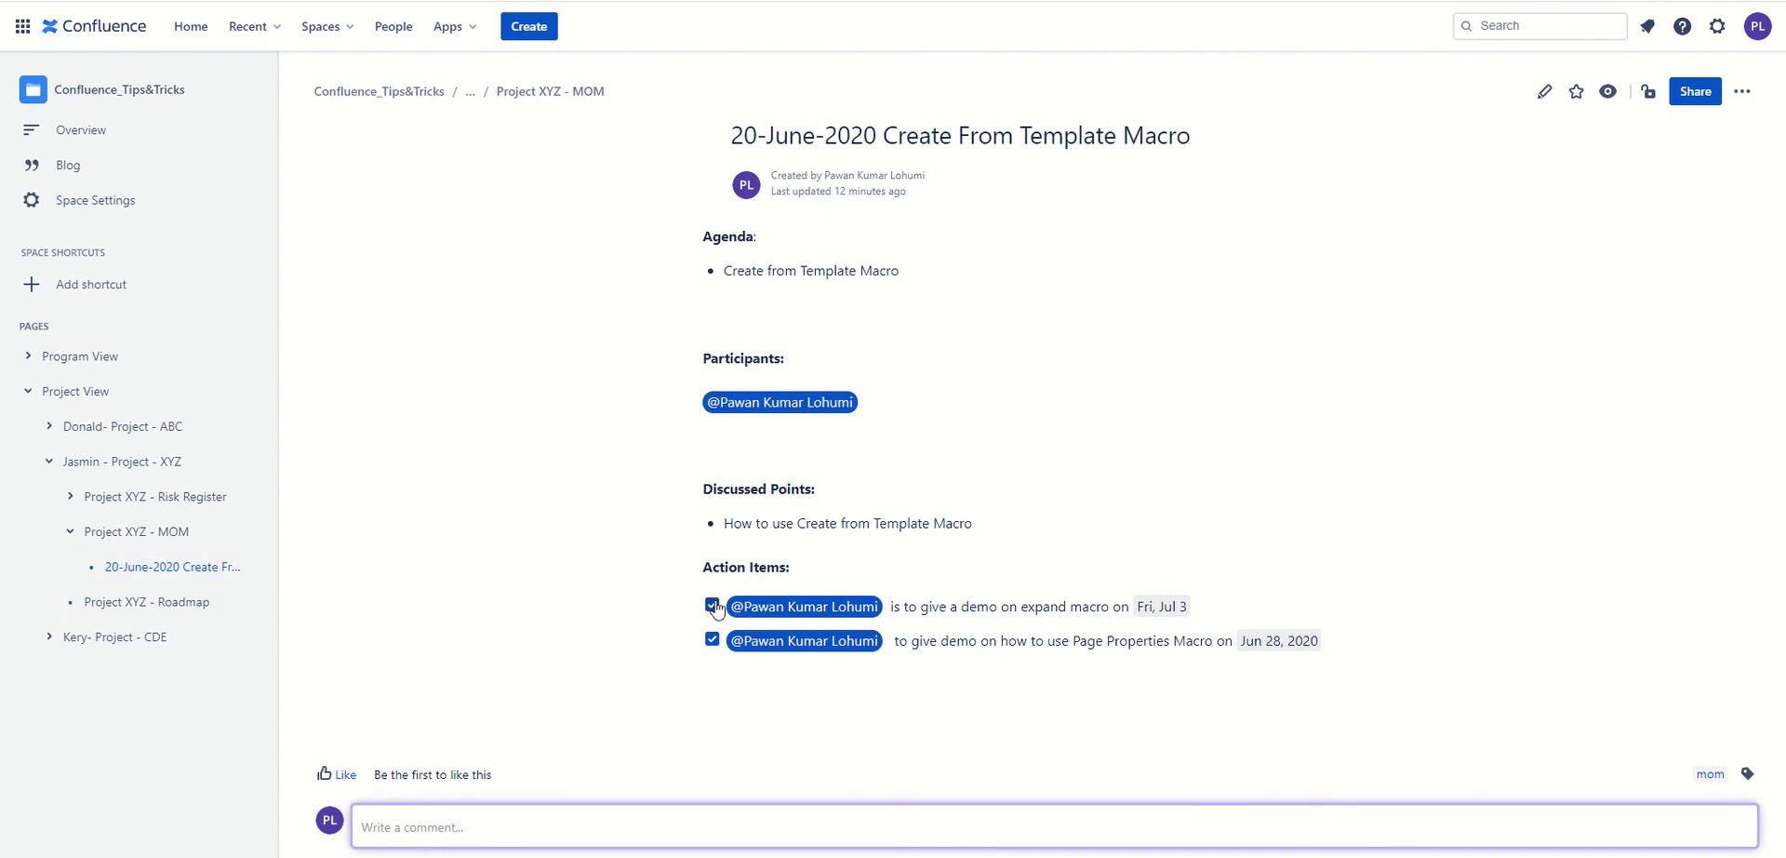
left_click(72, 538)
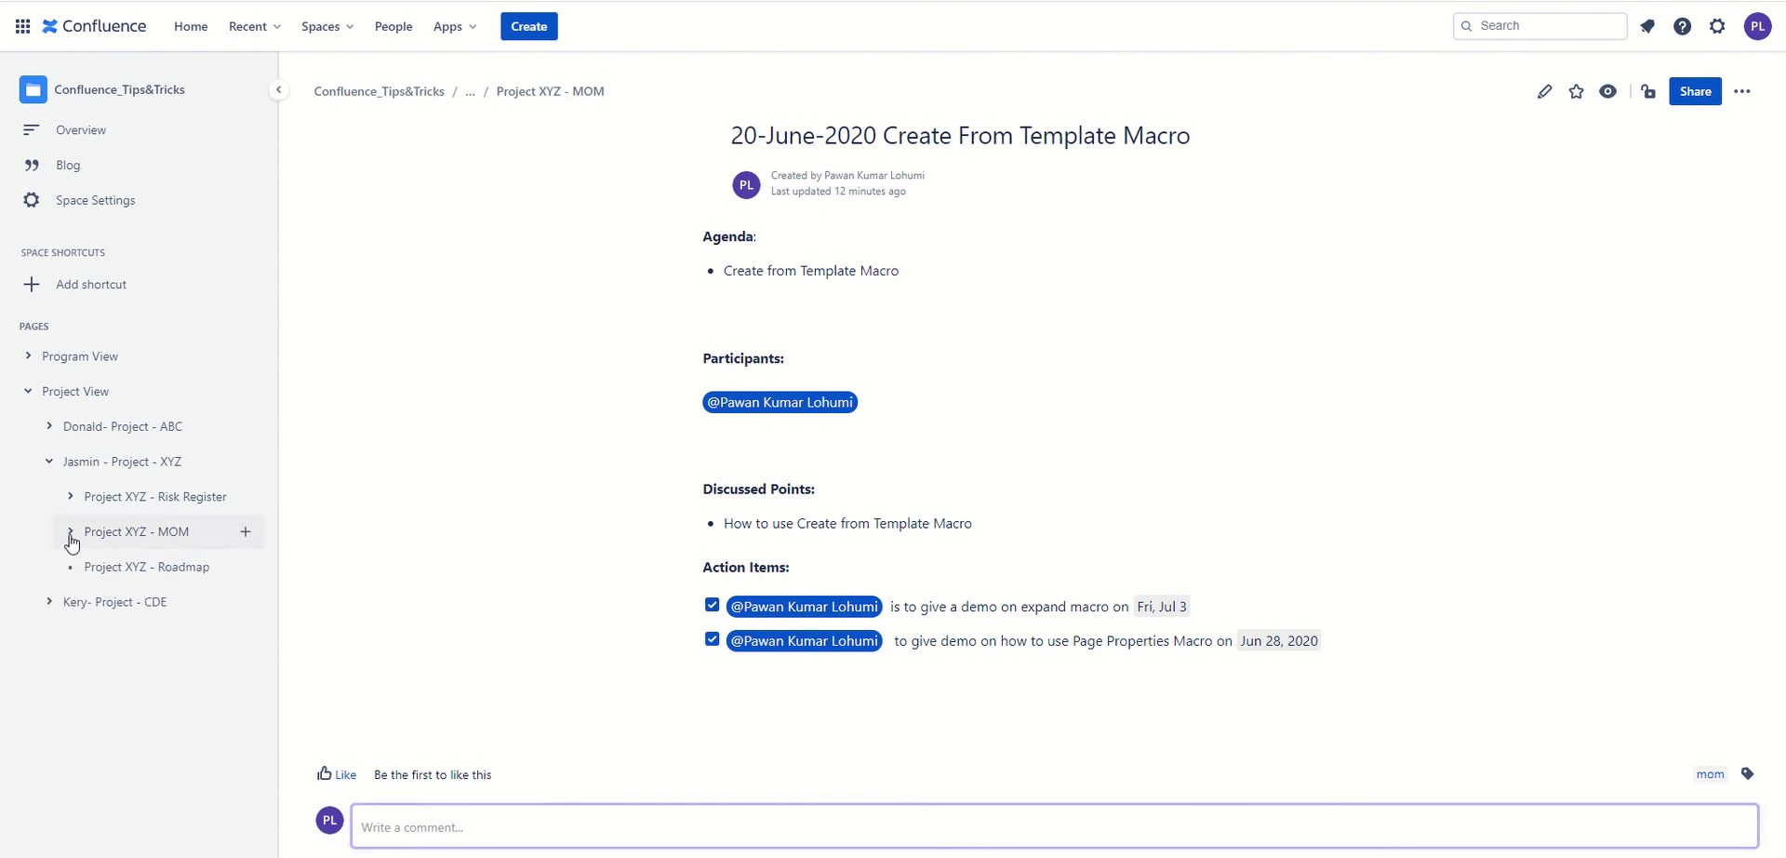
left_click(713, 606)
Open the 25-June-2020 Page Properties Macro page under Project CDE - MOM to review its action items.
left_click(48, 461)
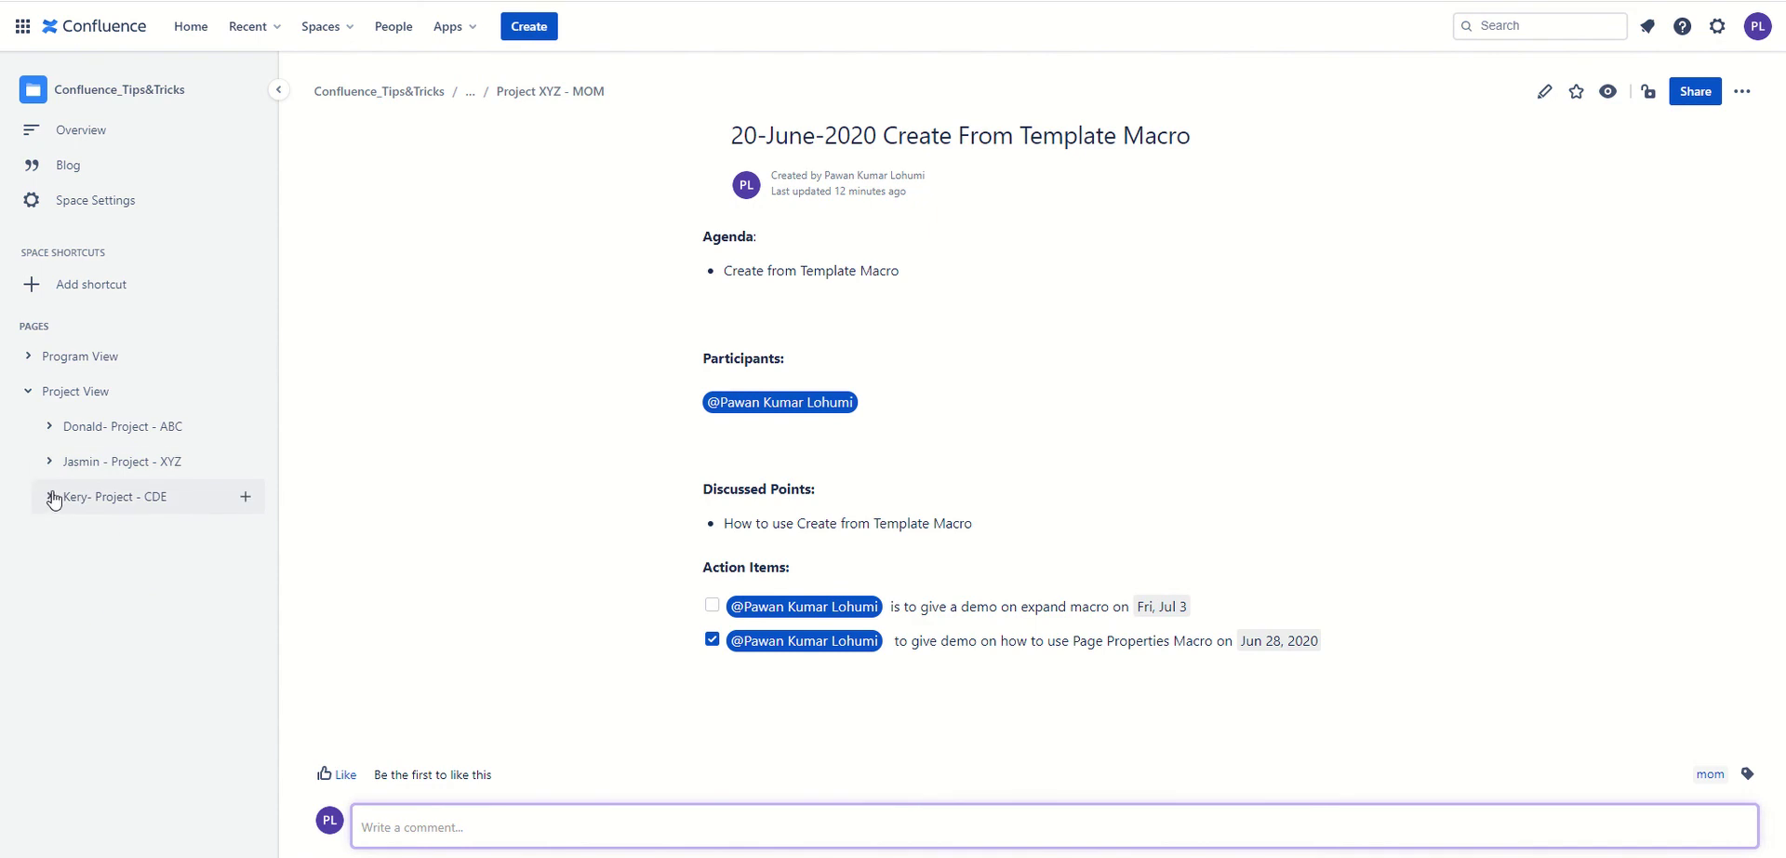
left_click(51, 498)
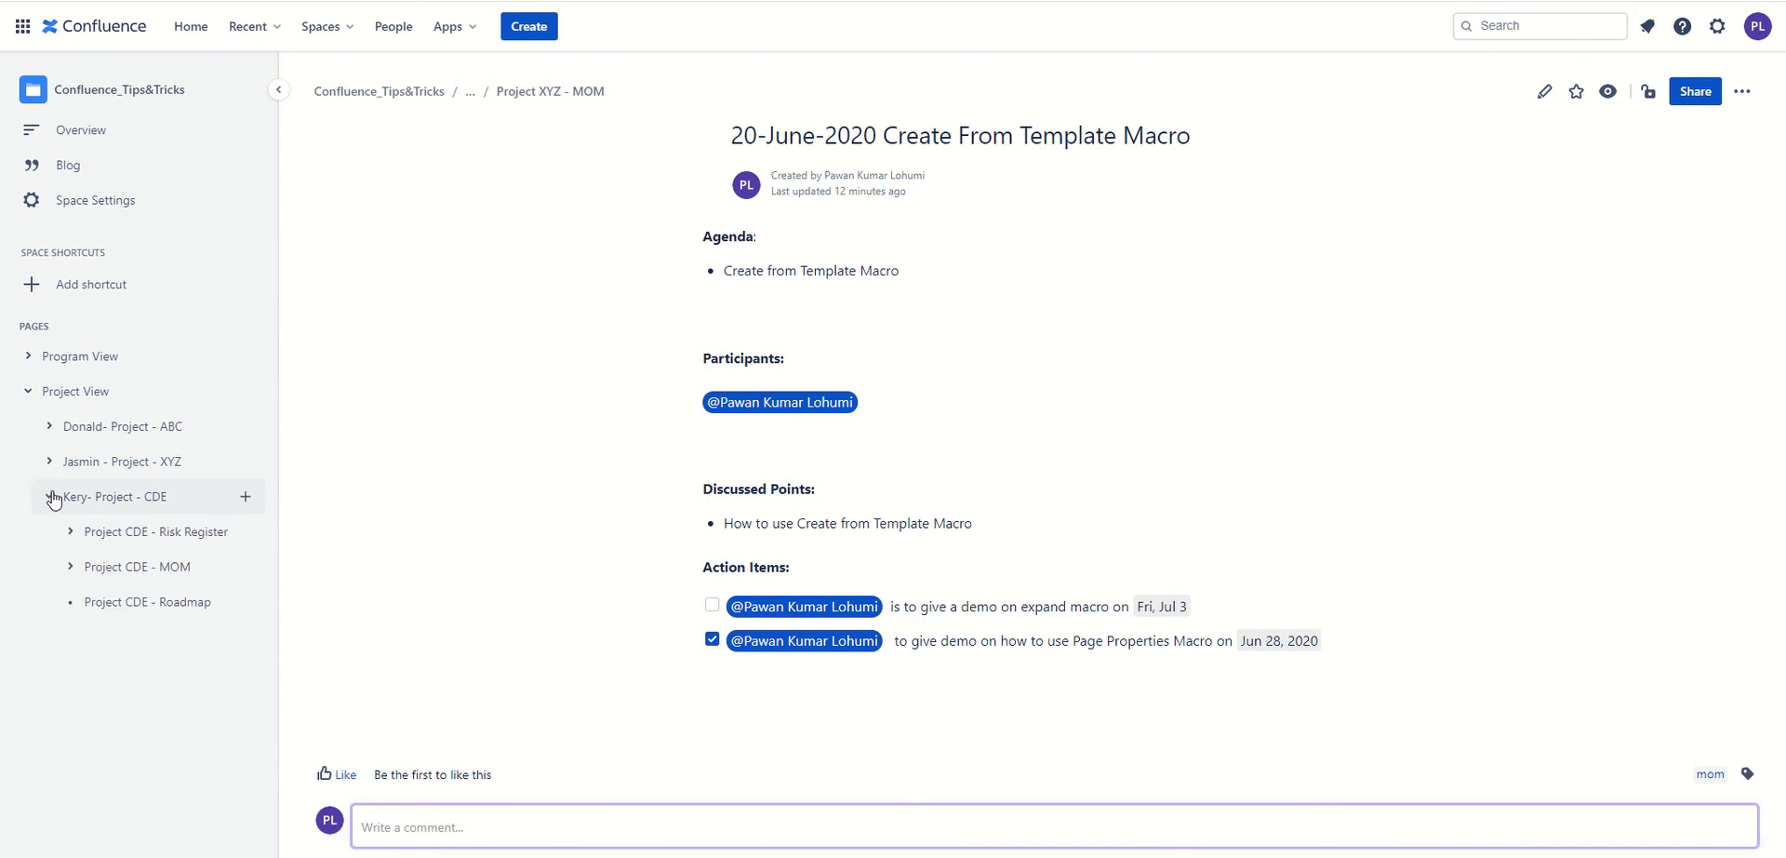
left_click(72, 566)
left_click(176, 605)
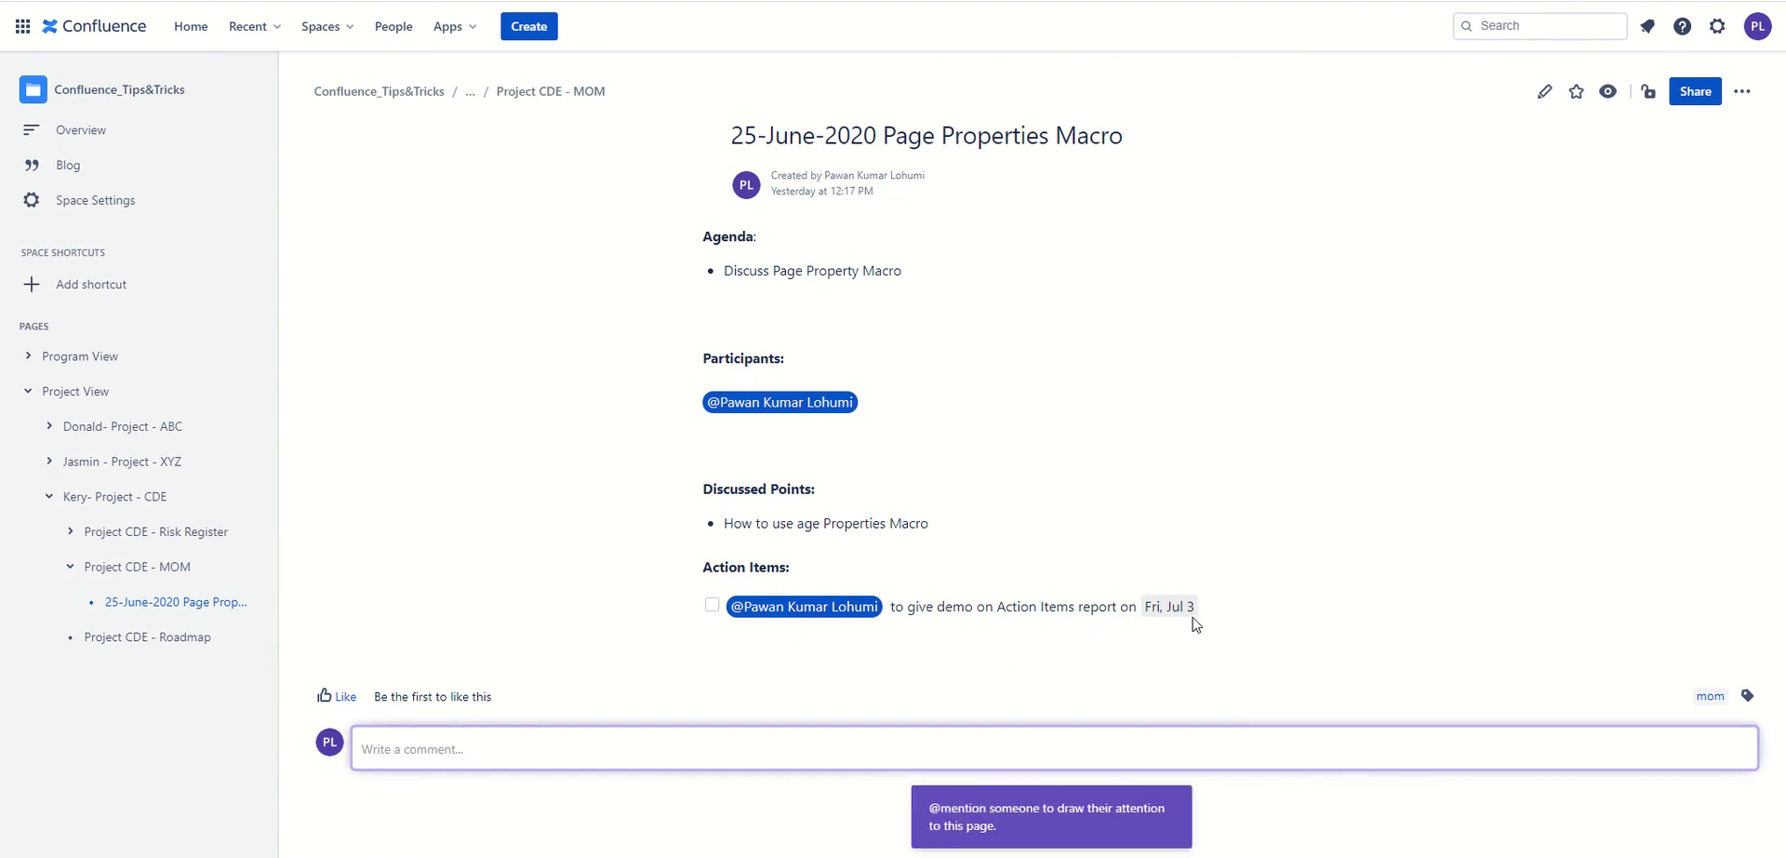
Collapse the Project CDE pages and open the Projects - Action Items page under Program View for editing.
left_click(71, 568)
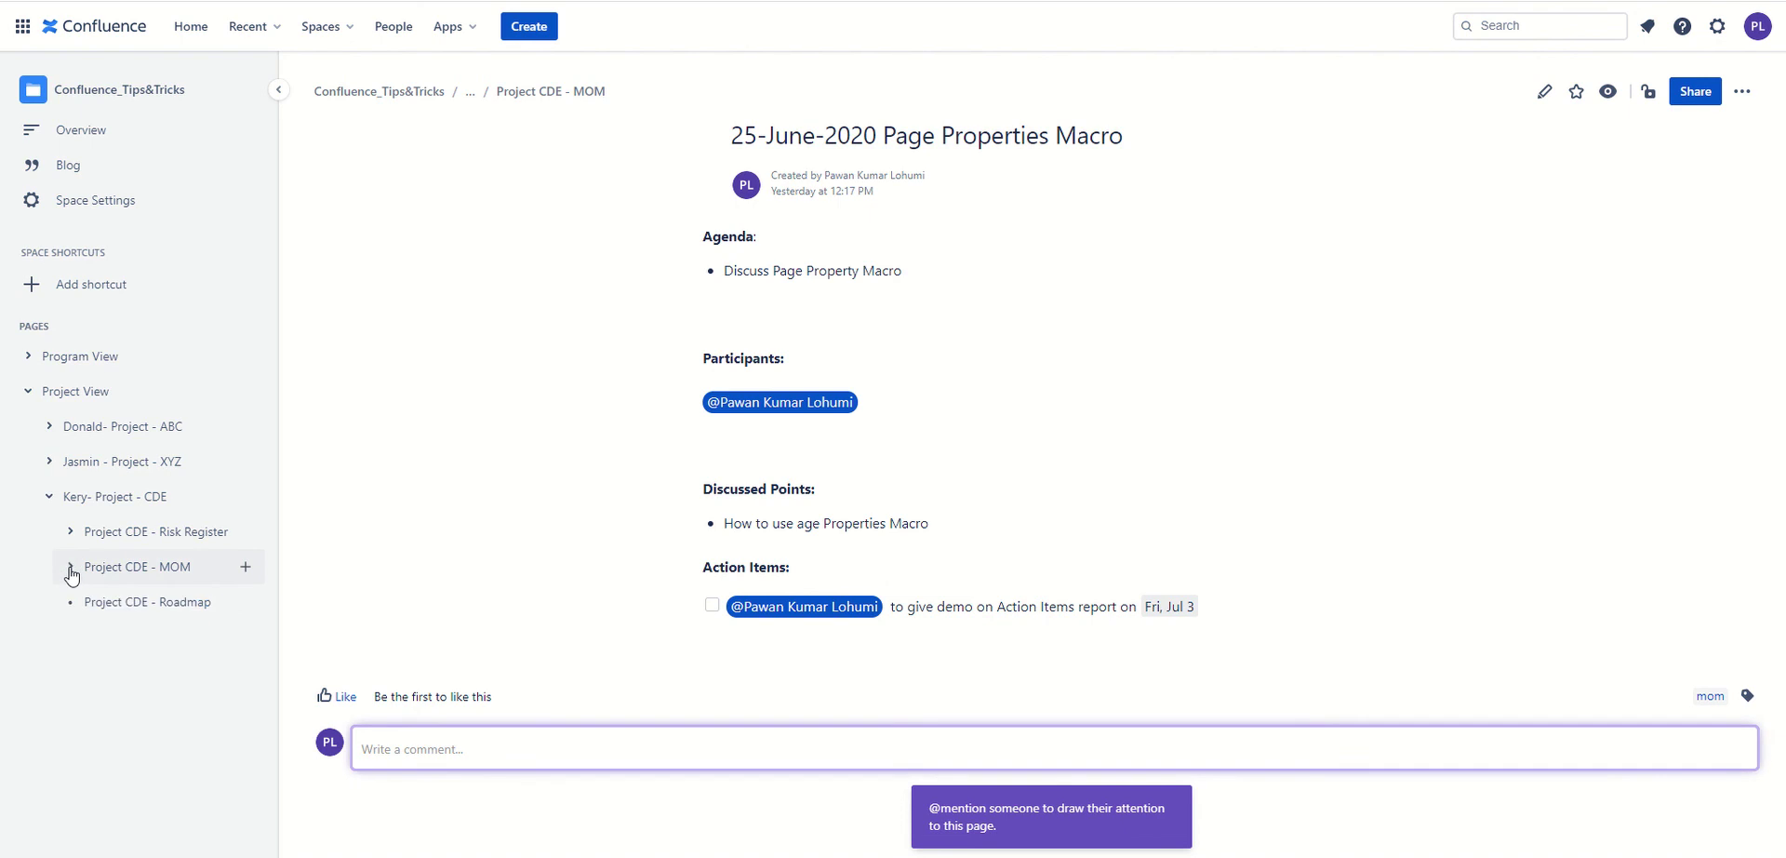
left_click(50, 497)
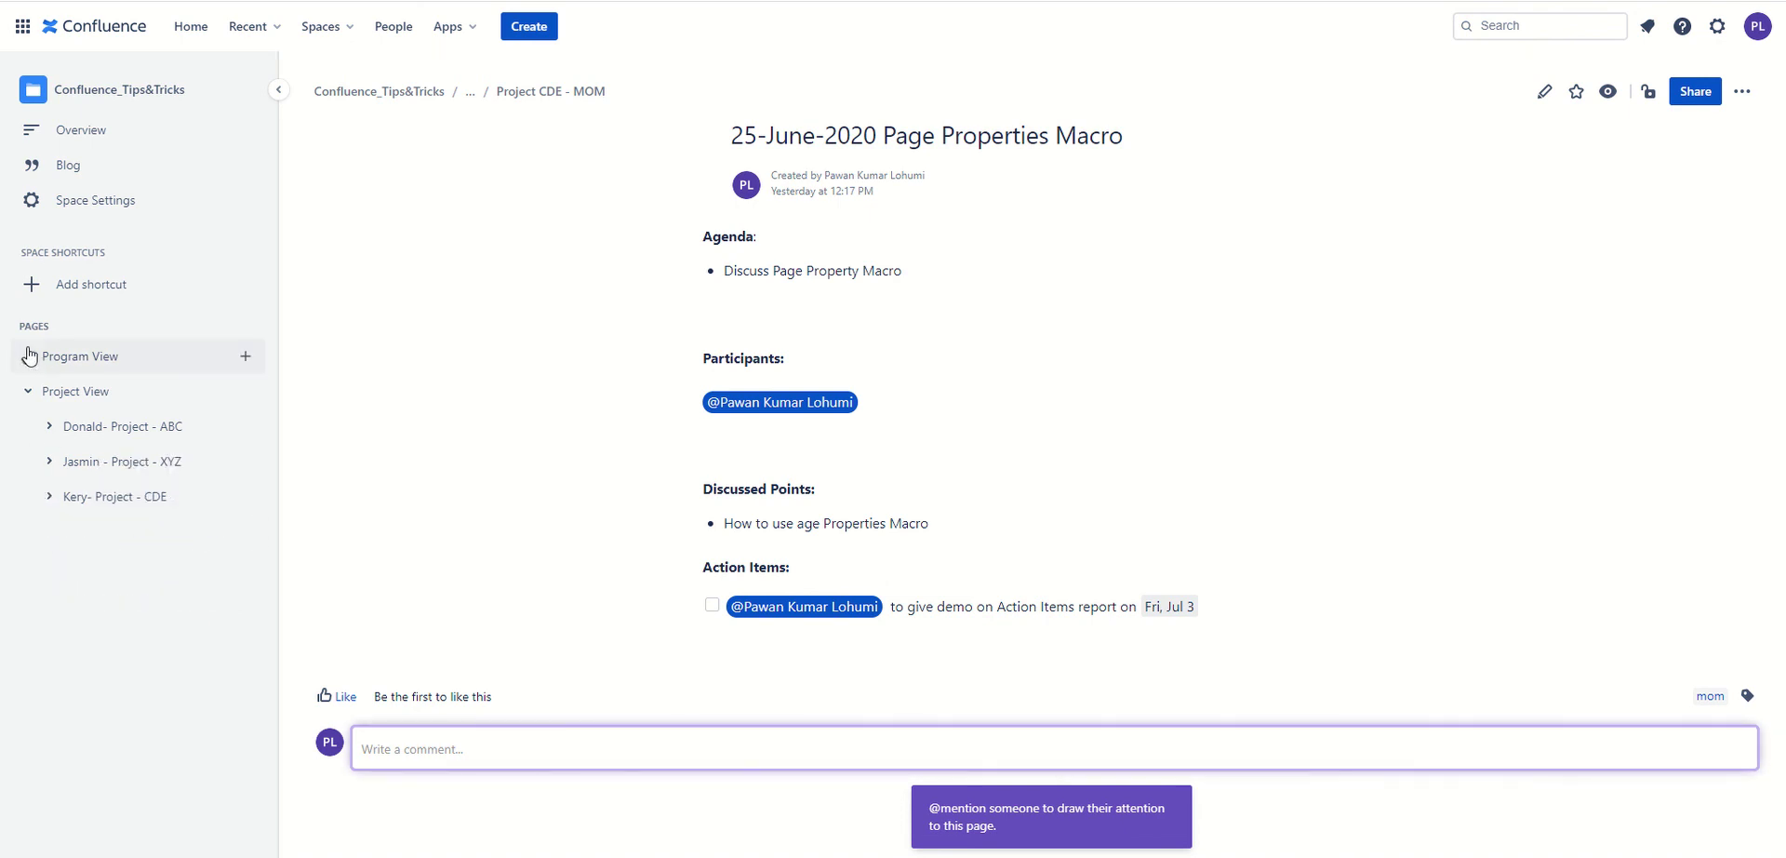
left_click(42, 367)
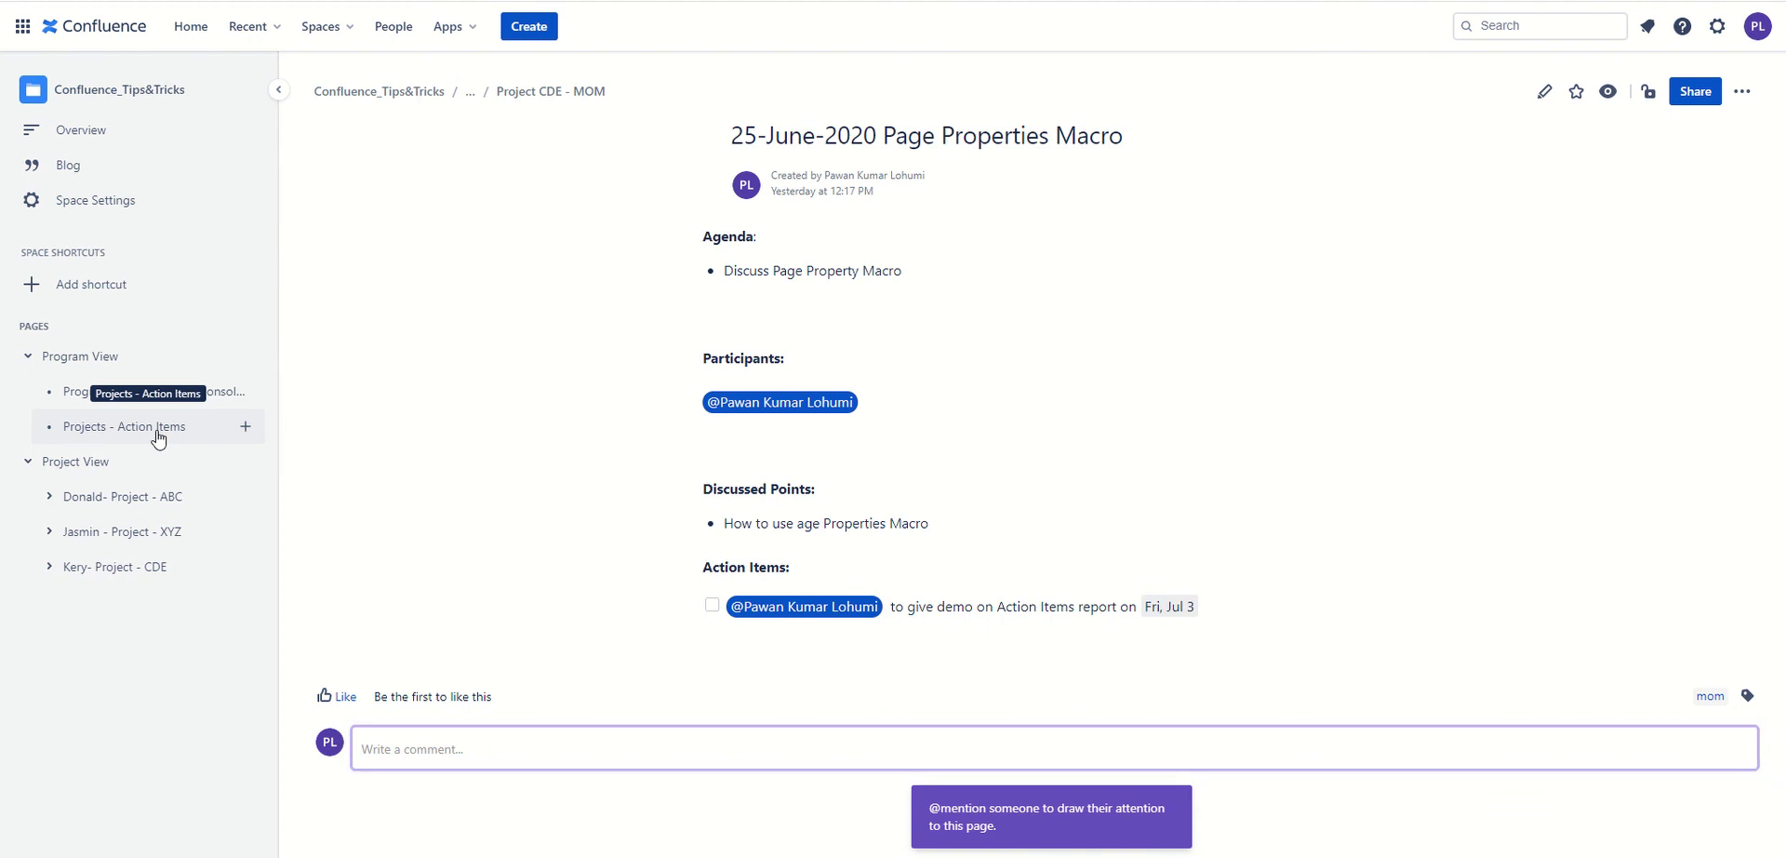
left_click(126, 437)
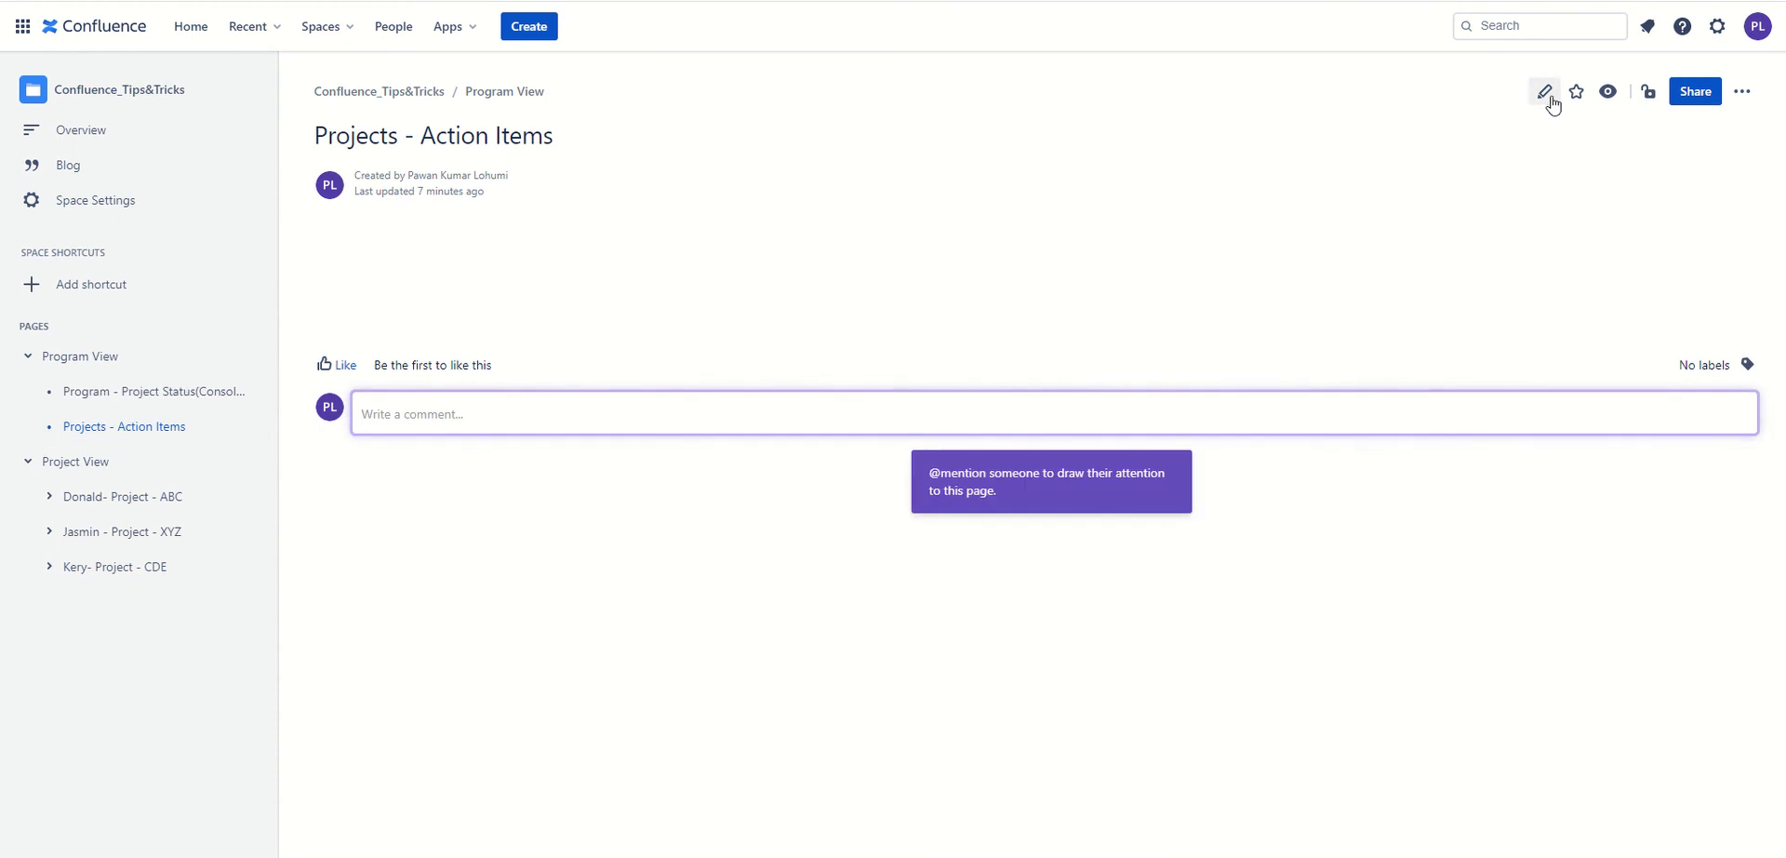
left_click(1550, 102)
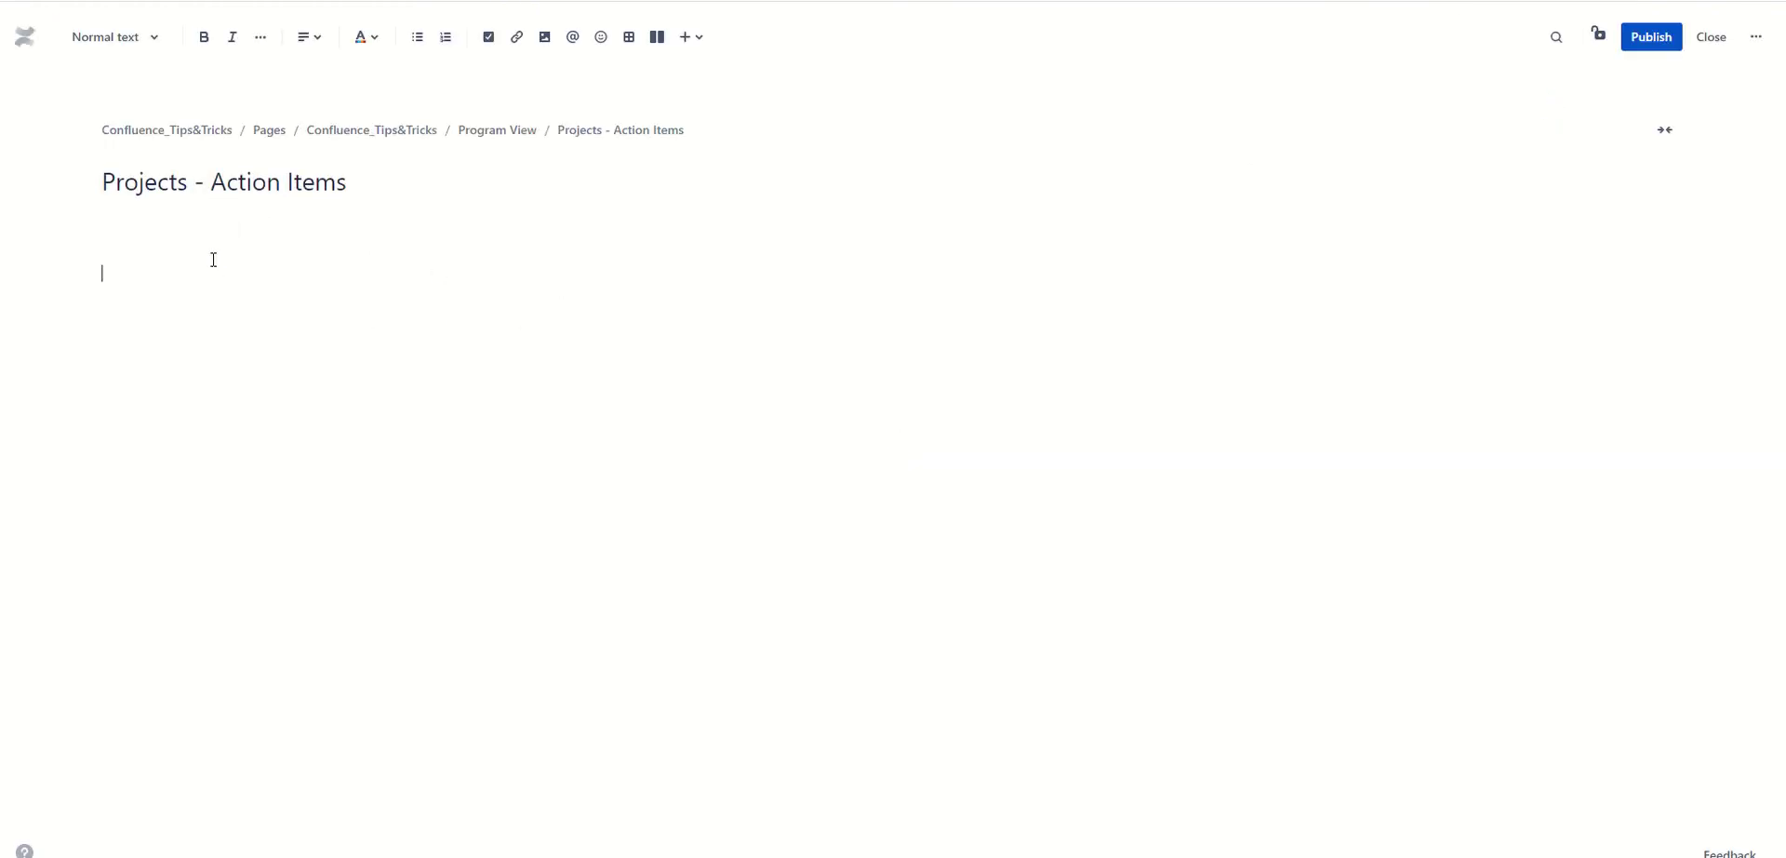
Search the full macro list for "Task" and choose the Task report macro to insert into the page.
left_click(705, 41)
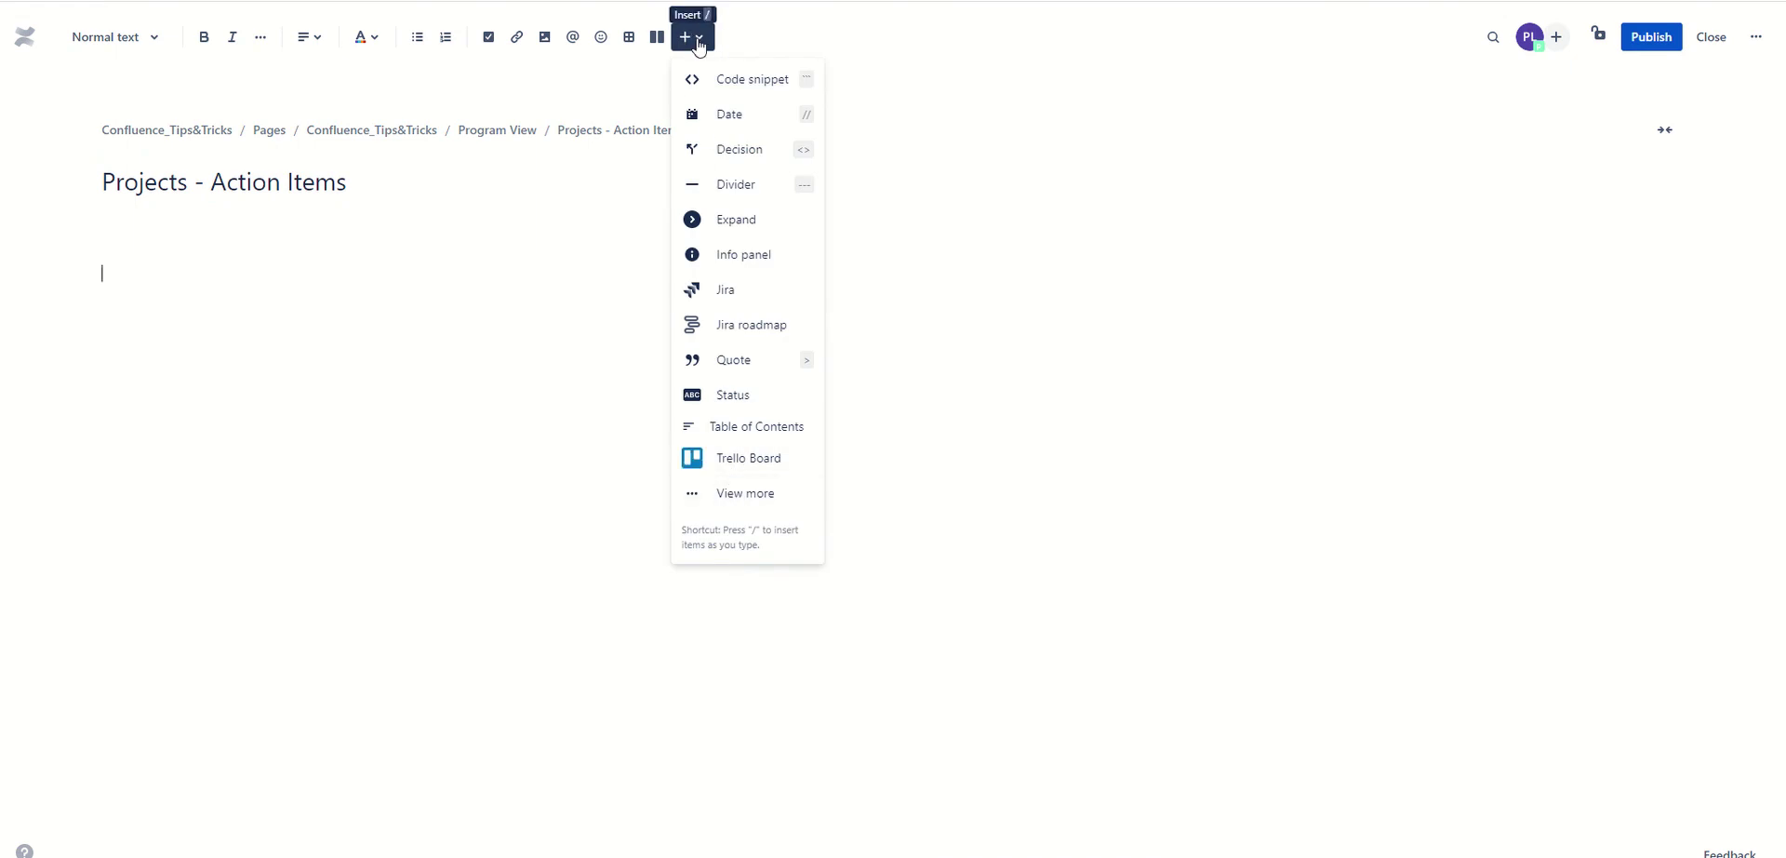
left_click(717, 500)
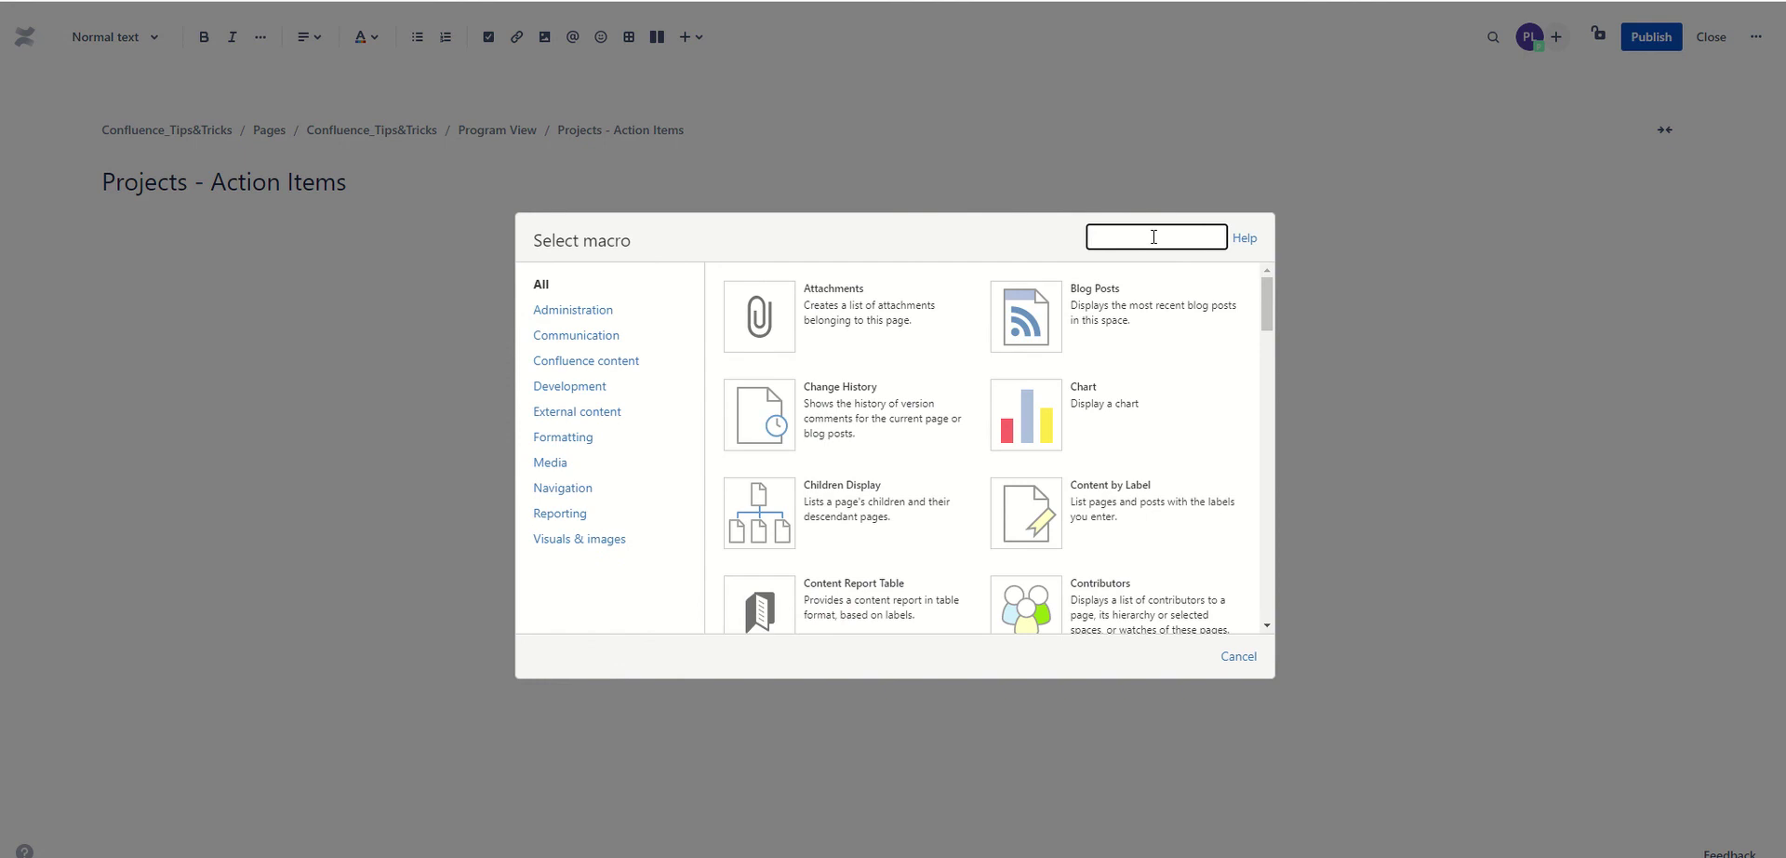
type("Task")
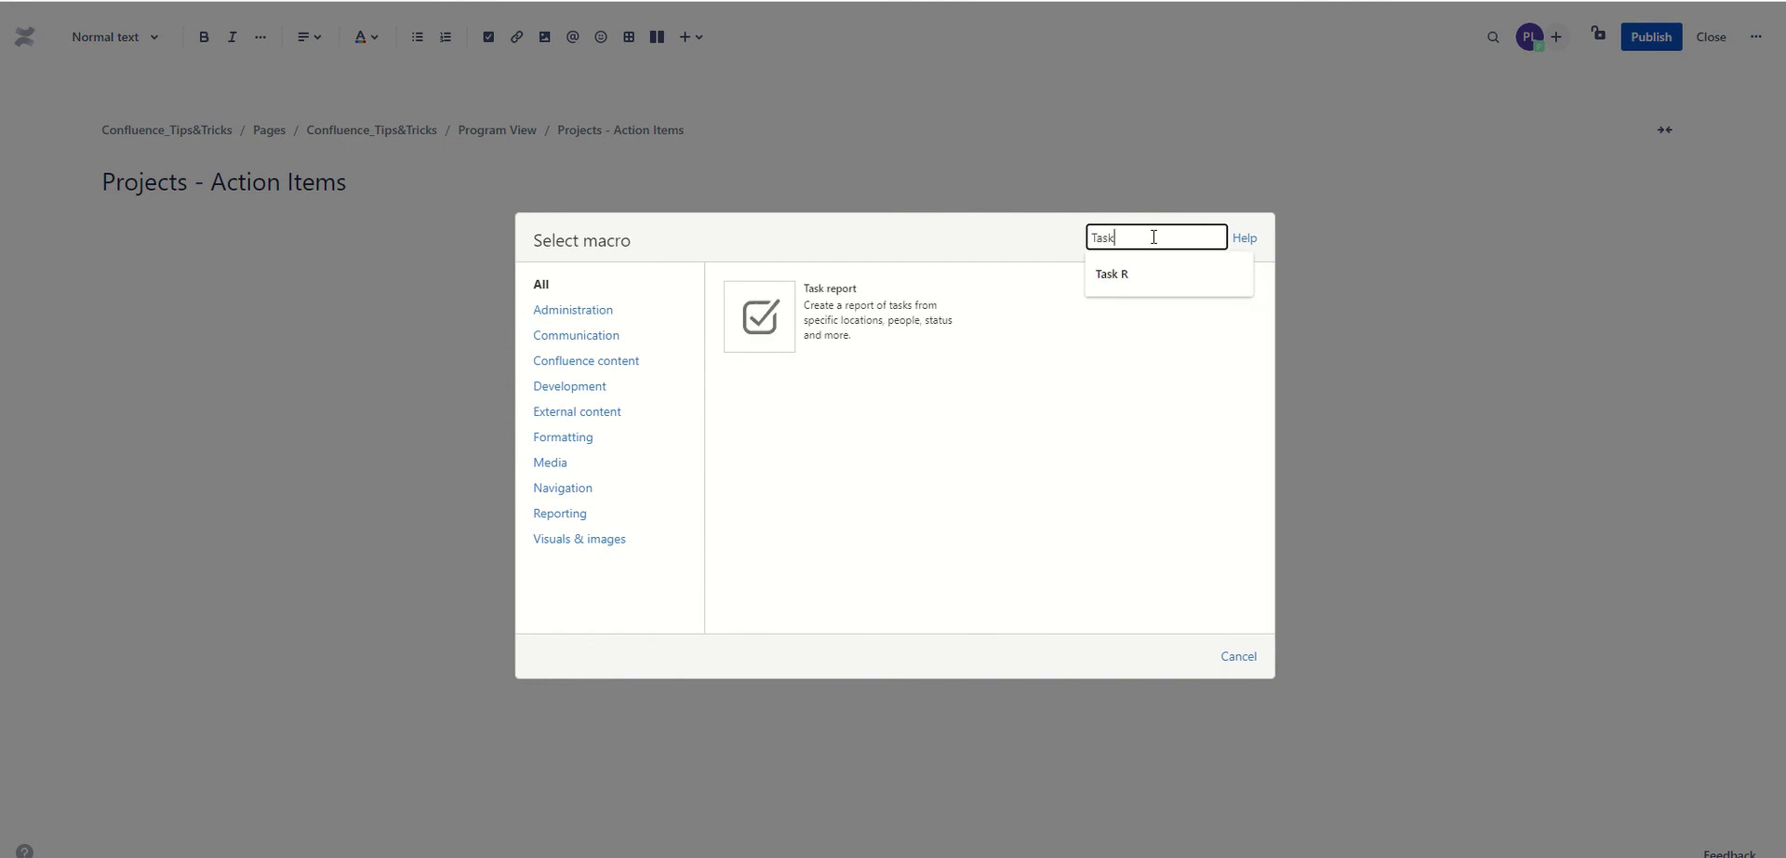
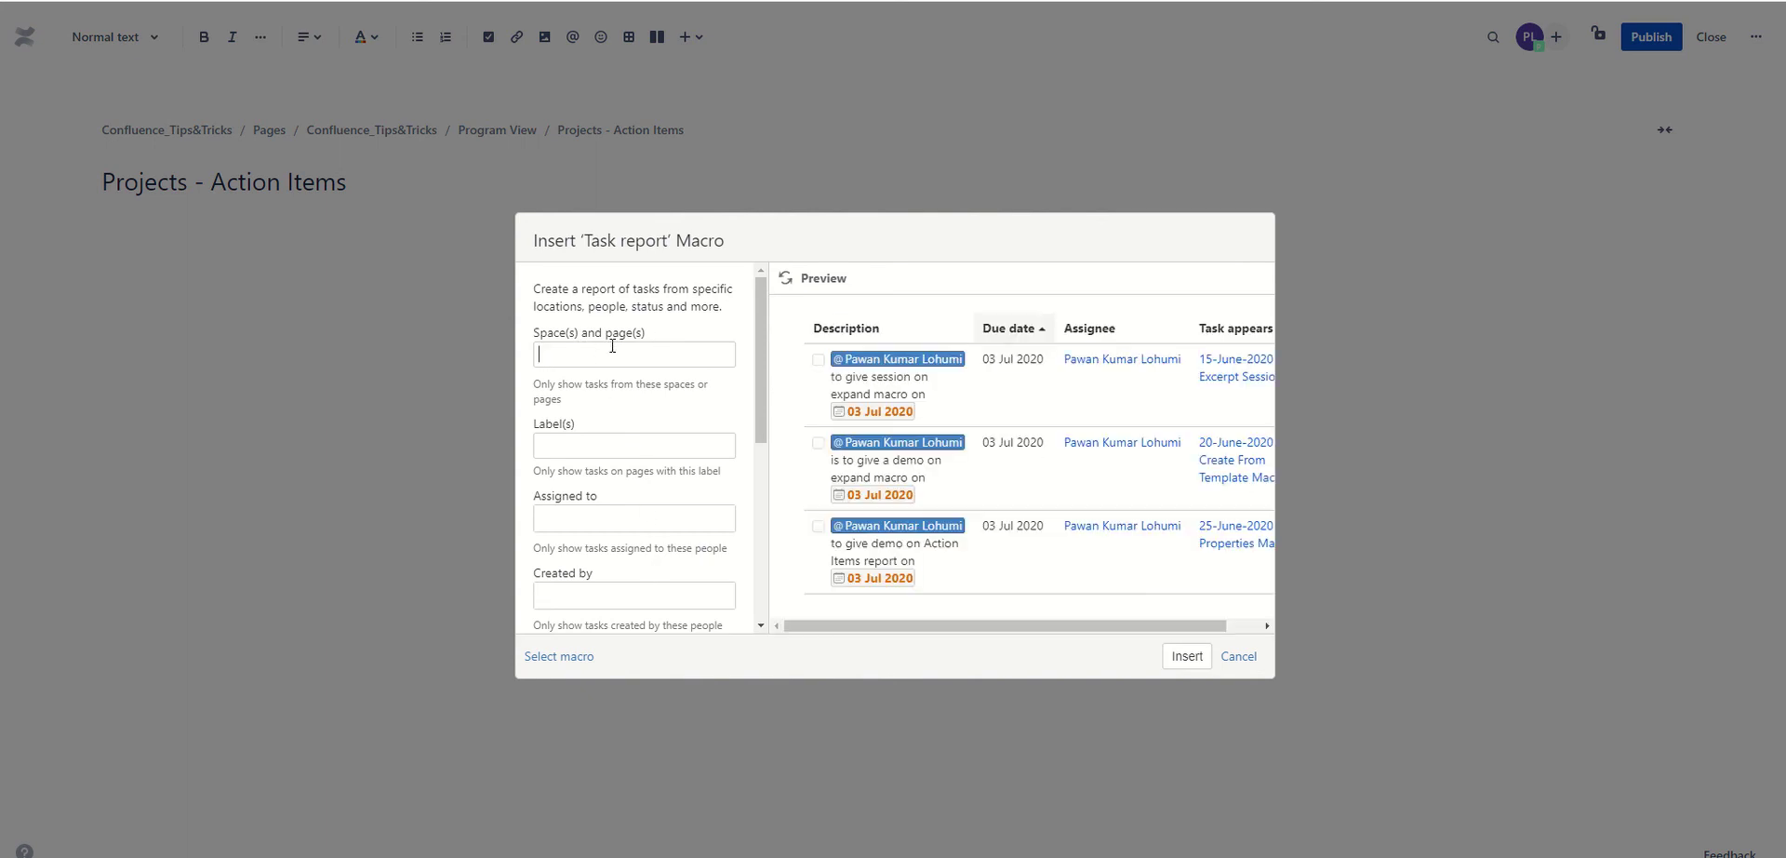
Limit the task report to the 25-June-2020 Page Properties Macro page and refresh the preview.
left_click_drag(761, 428, 760, 387)
left_click(647, 360)
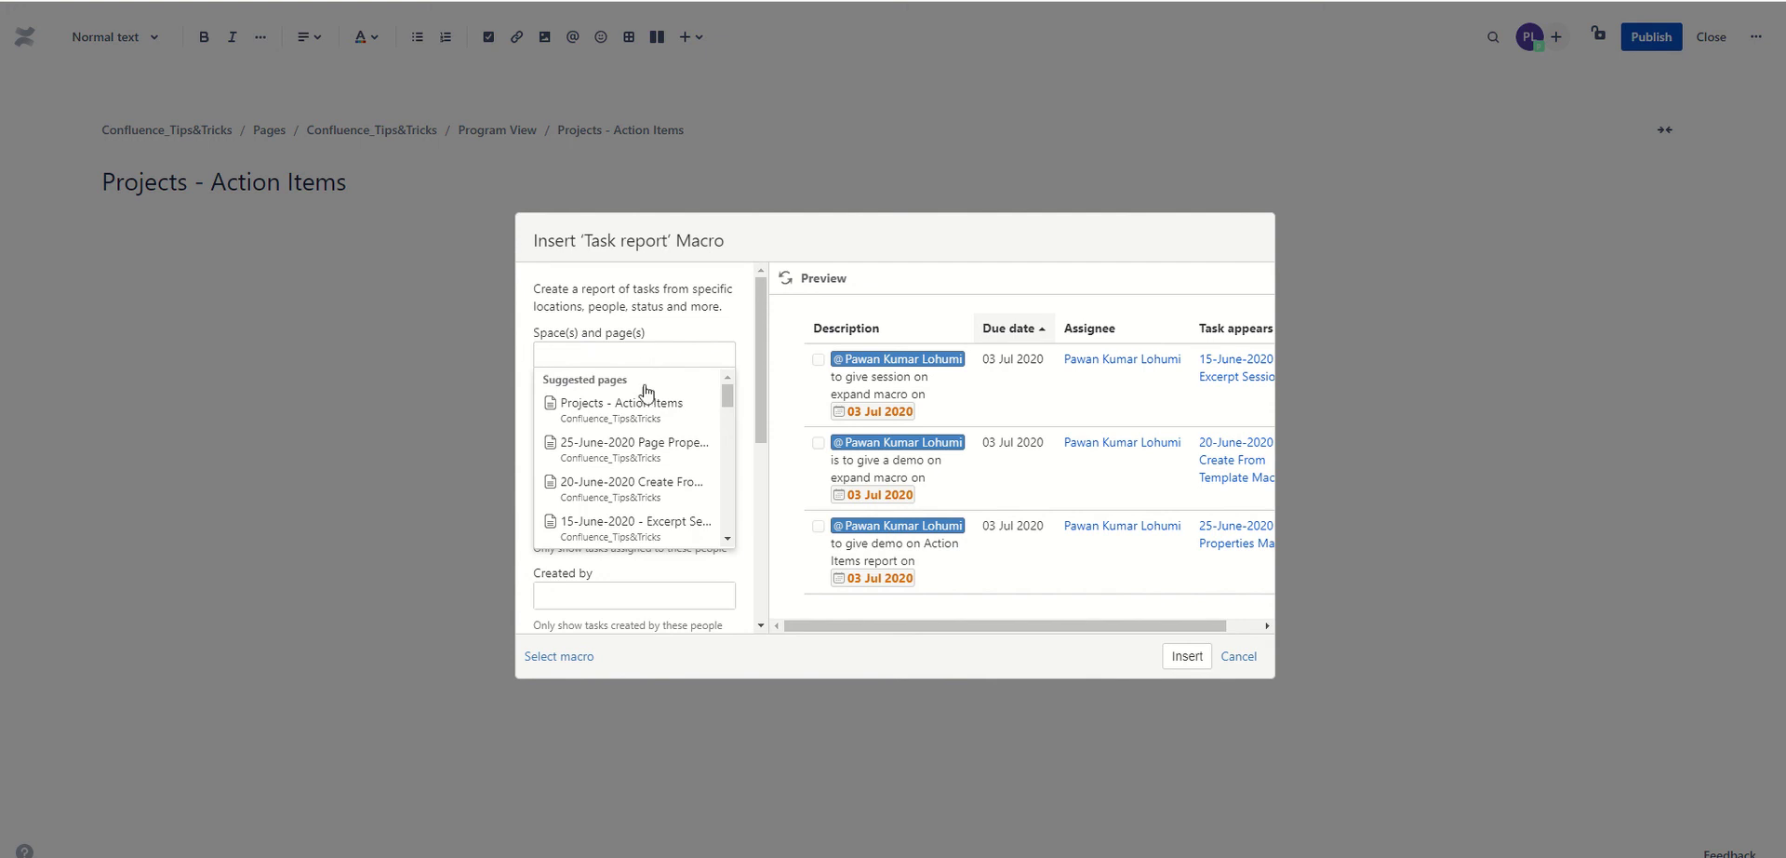
left_click(625, 453)
left_click(785, 279)
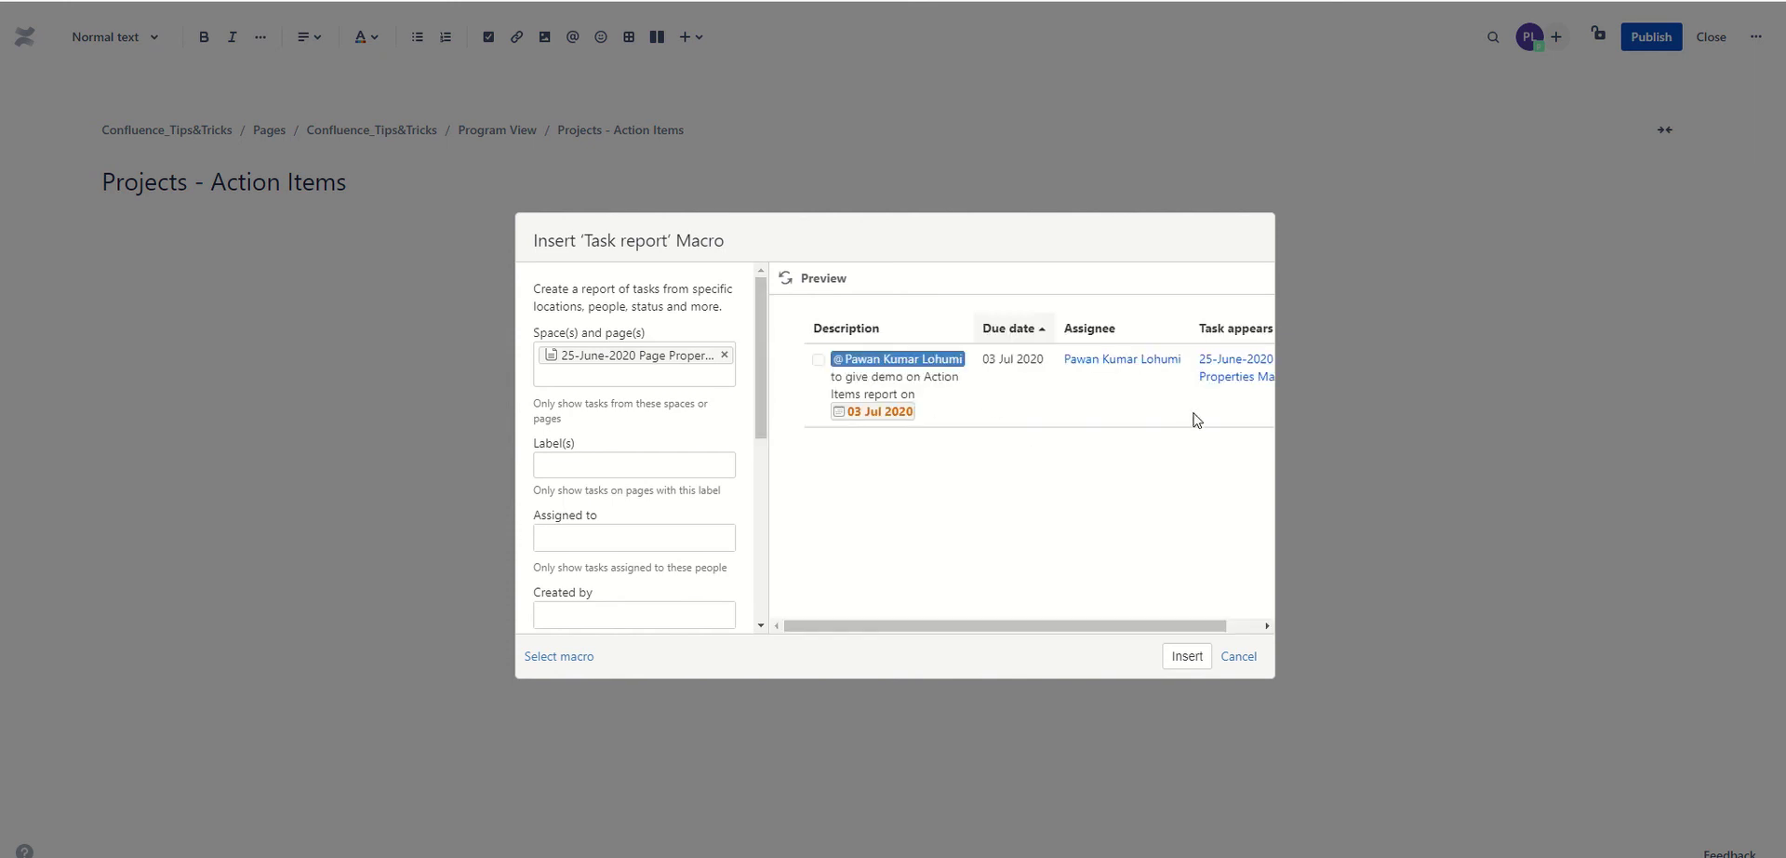
Remove the 25-June-2020 page filter from the task report and refresh the preview.
left_click(724, 357)
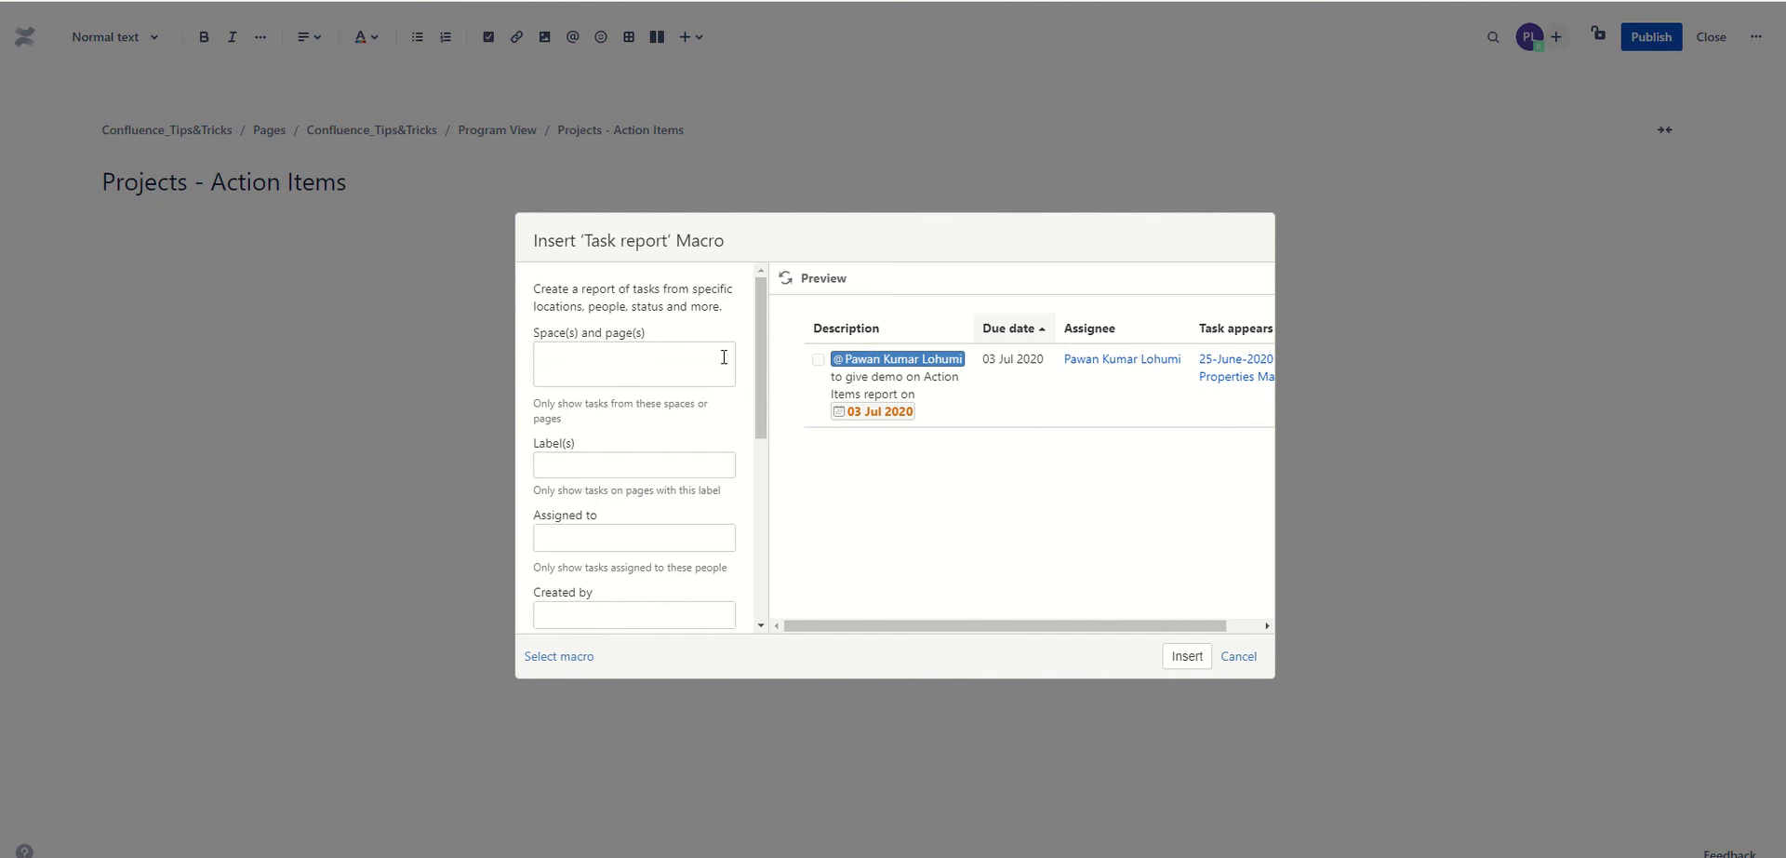
left_click(785, 284)
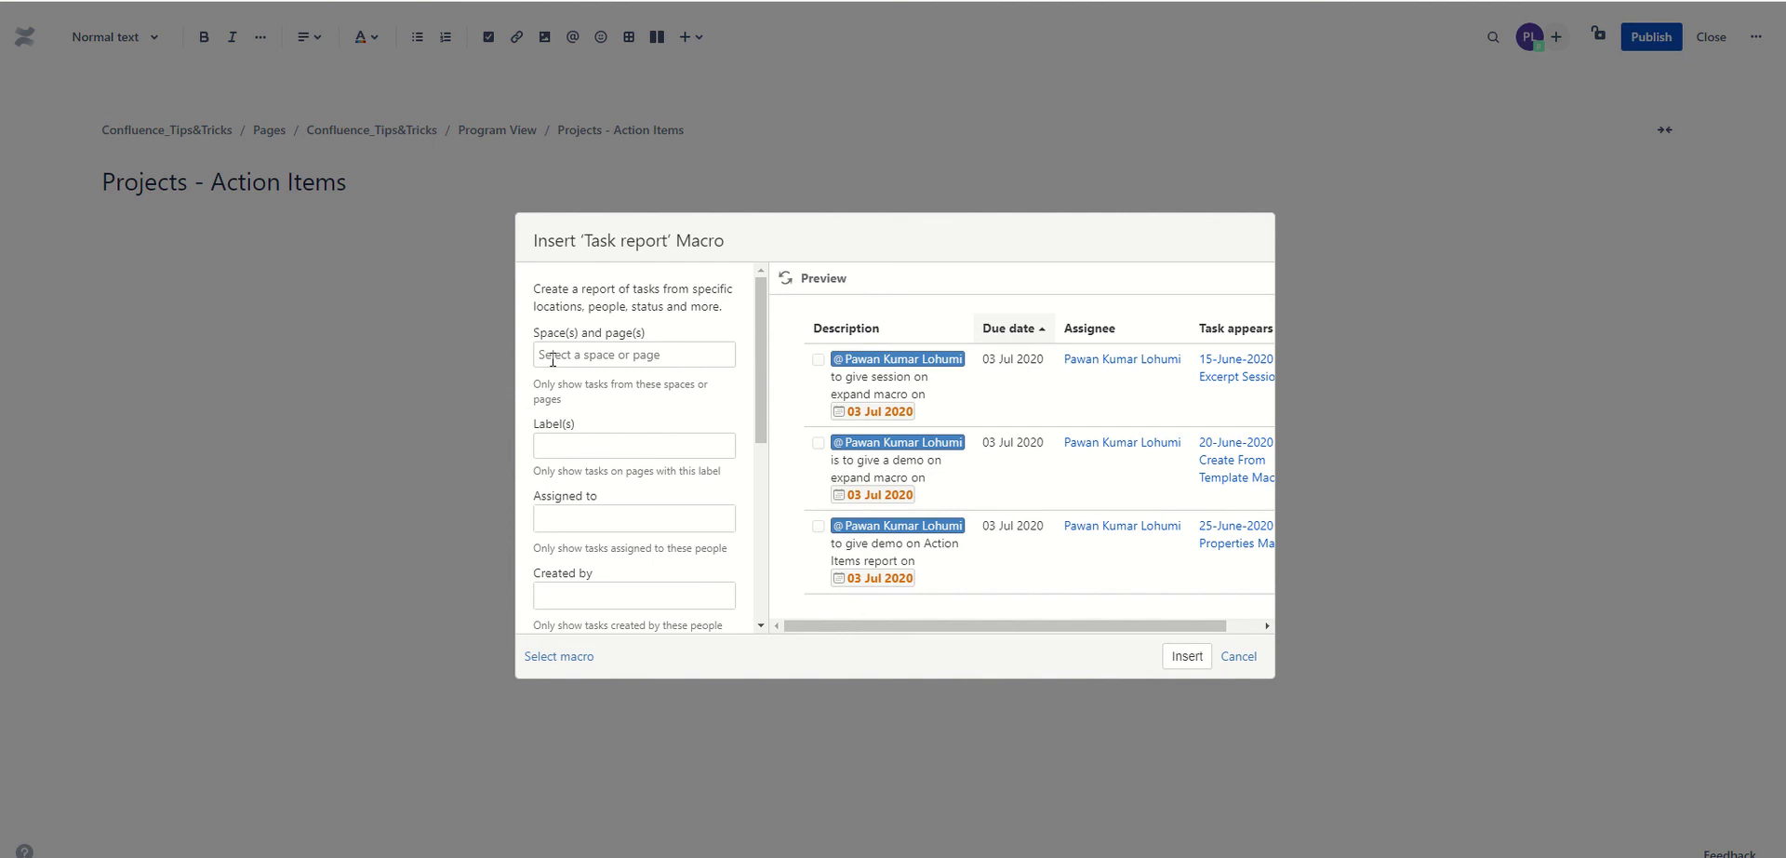
Examine the space and page suggestions and the label suggestions available for filtering the task report.
left_click(552, 358)
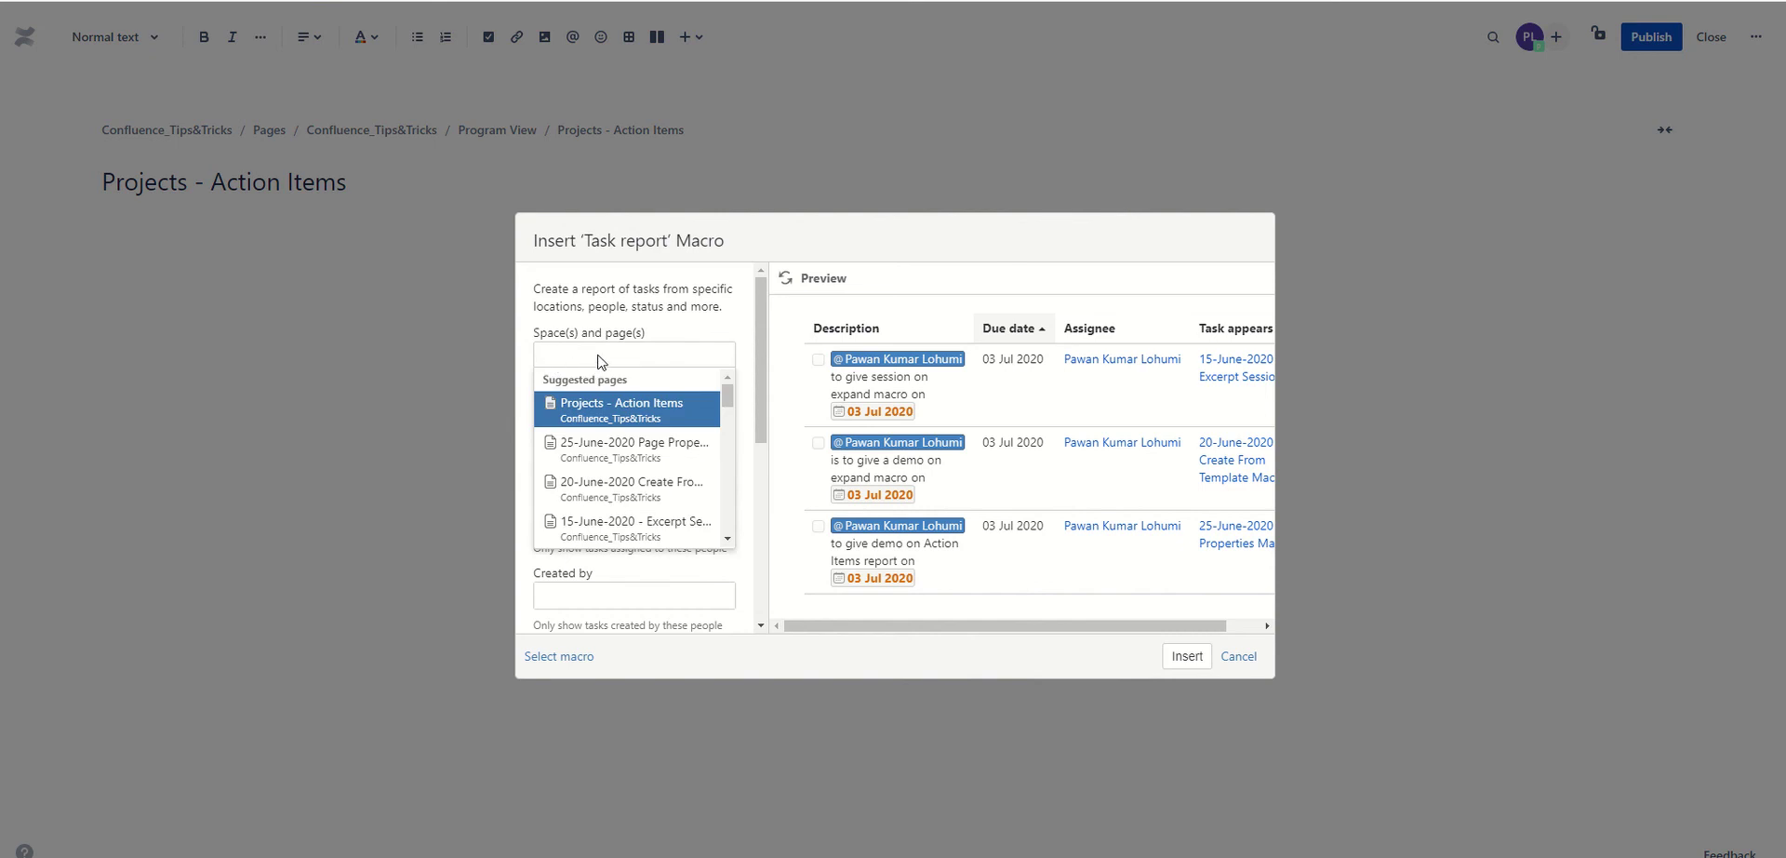
left_click(713, 319)
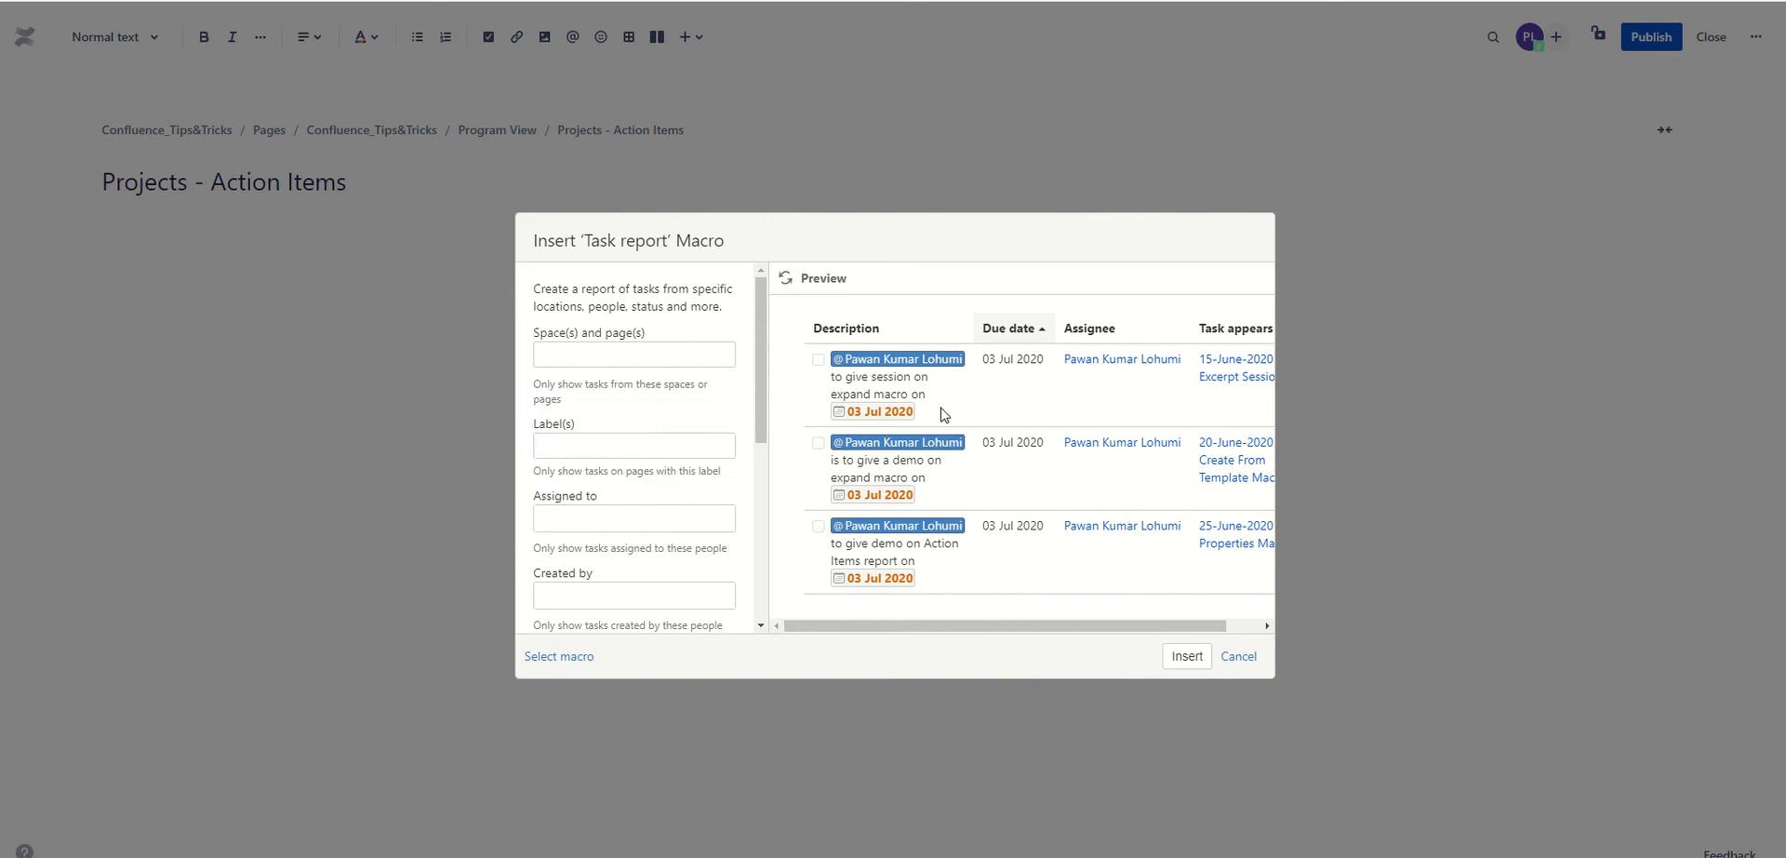
left_click(615, 446)
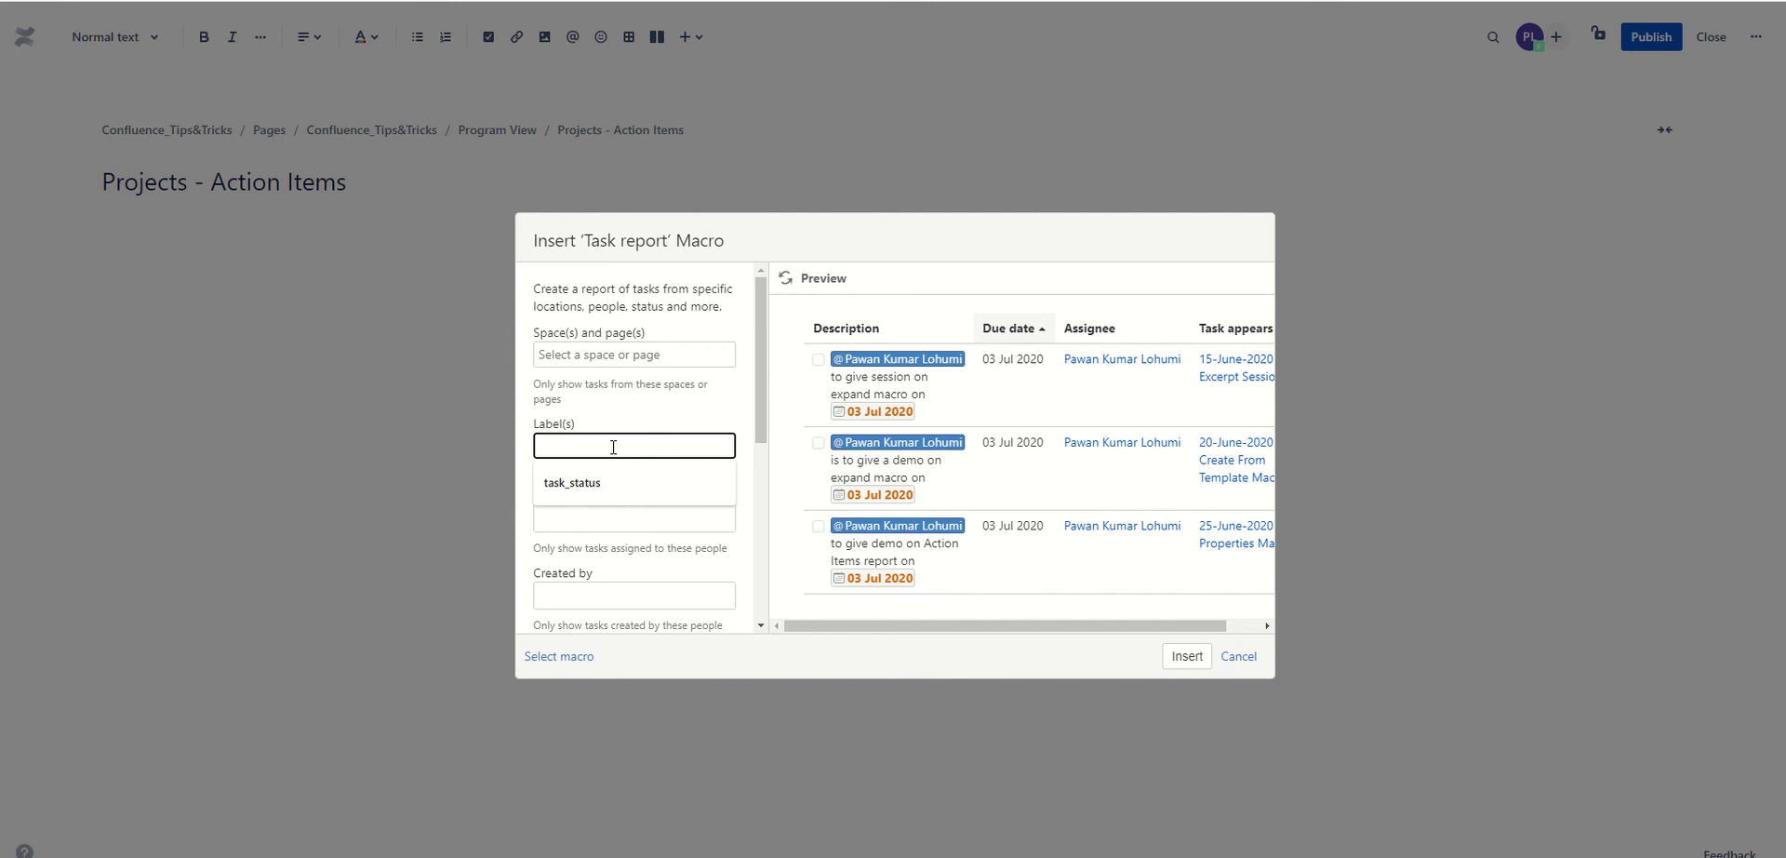
left_click(615, 415)
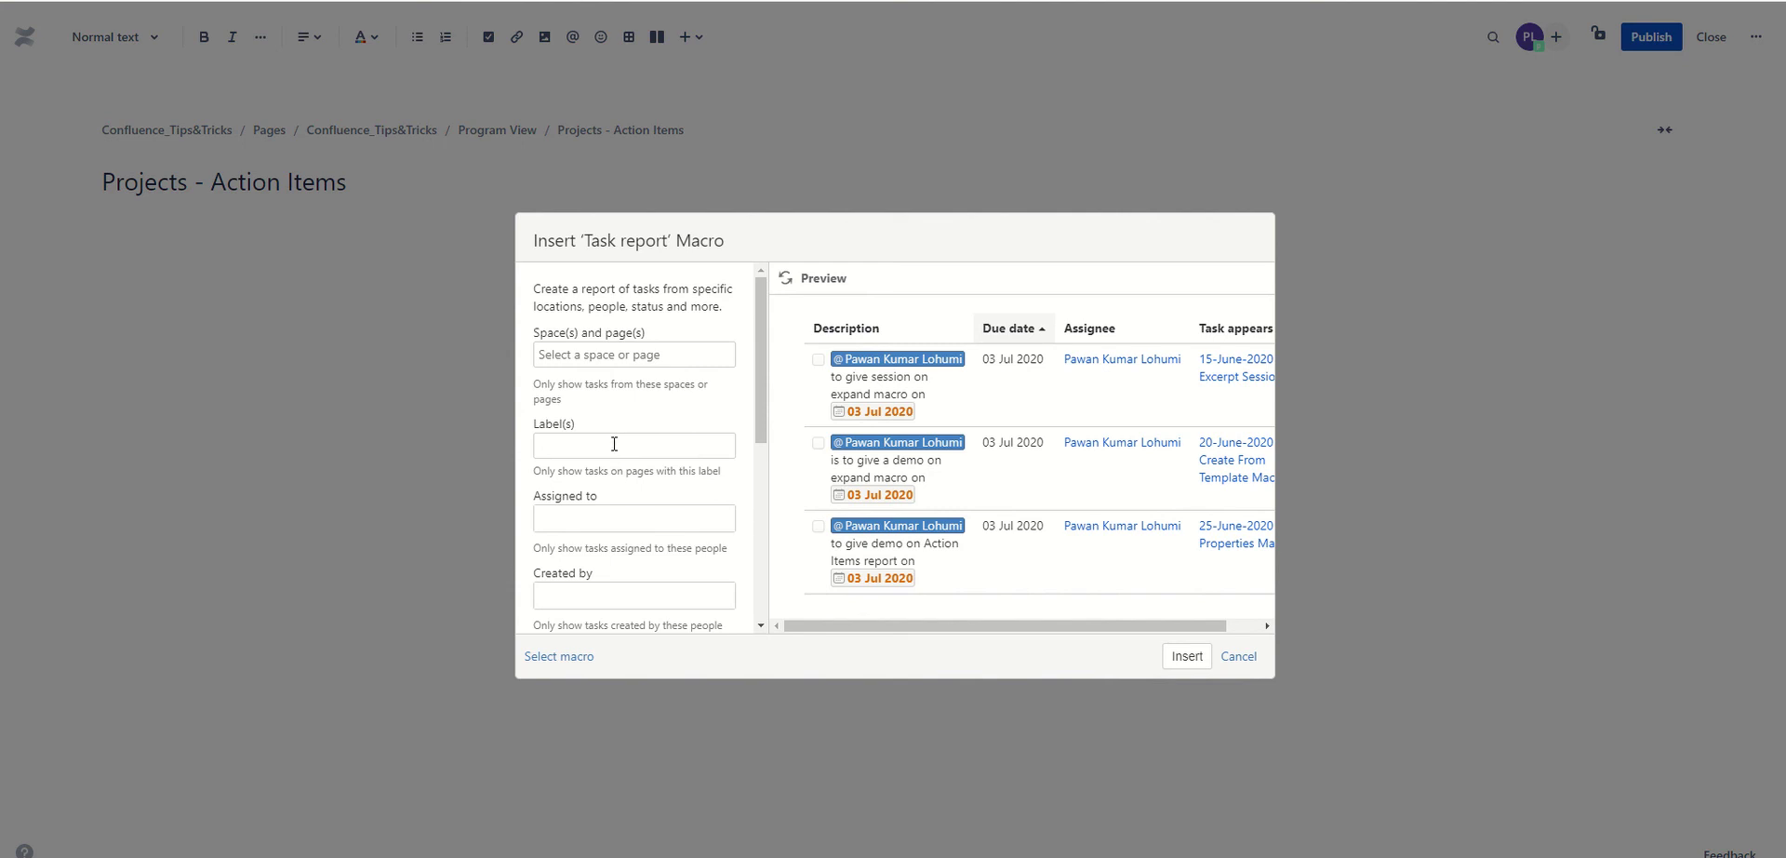
left_click(562, 447)
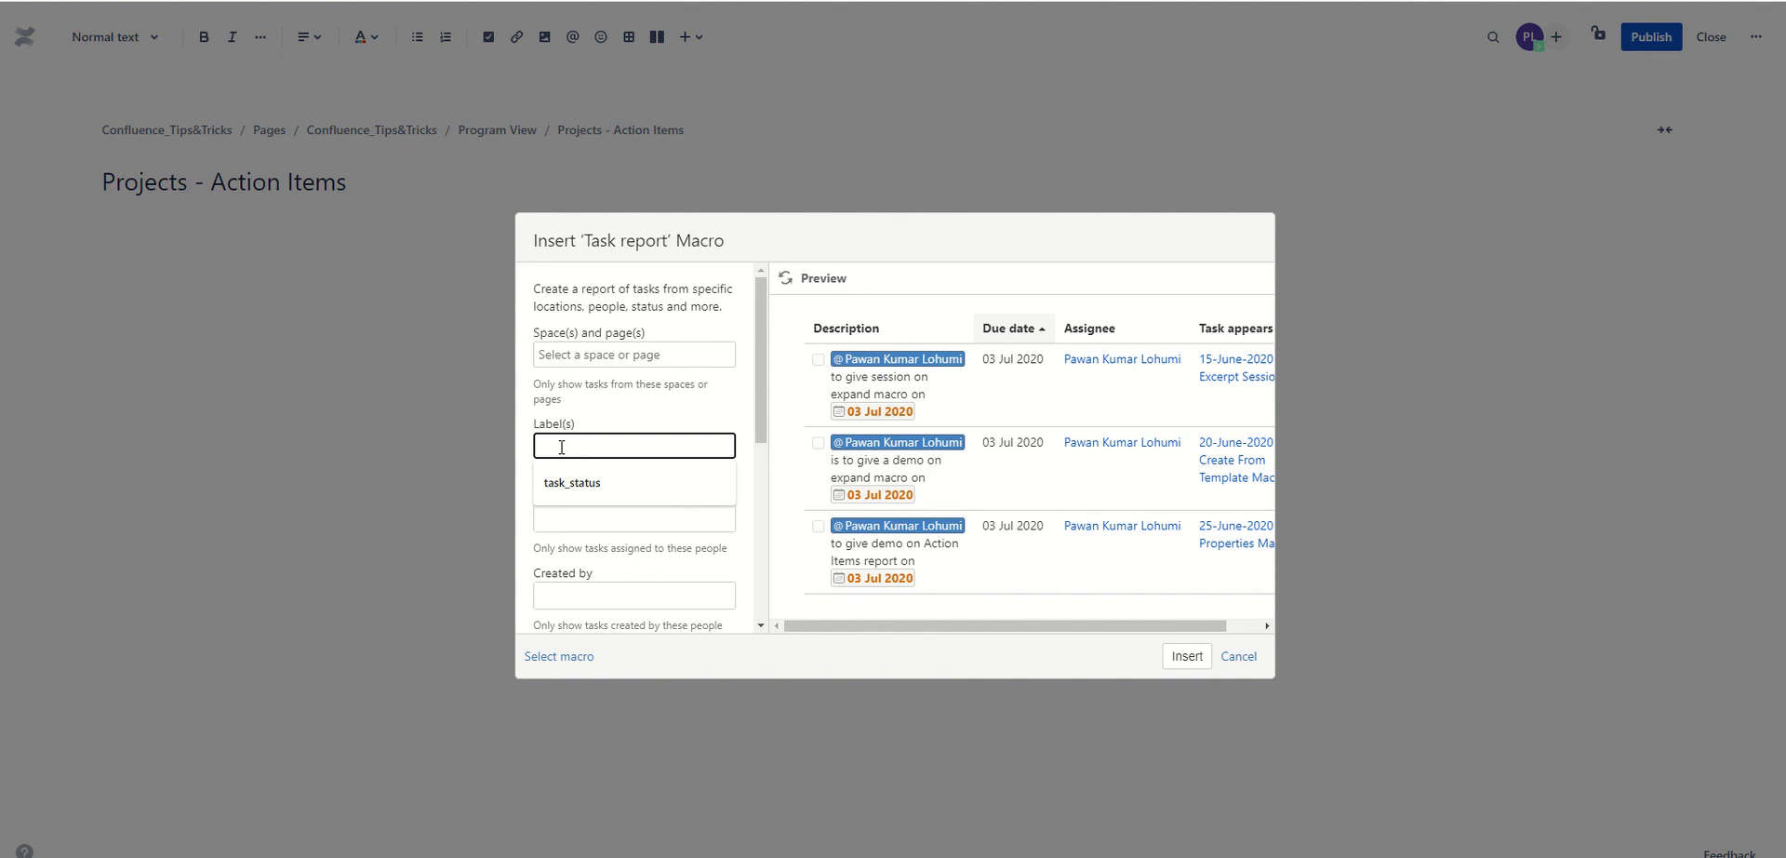
left_click(614, 419)
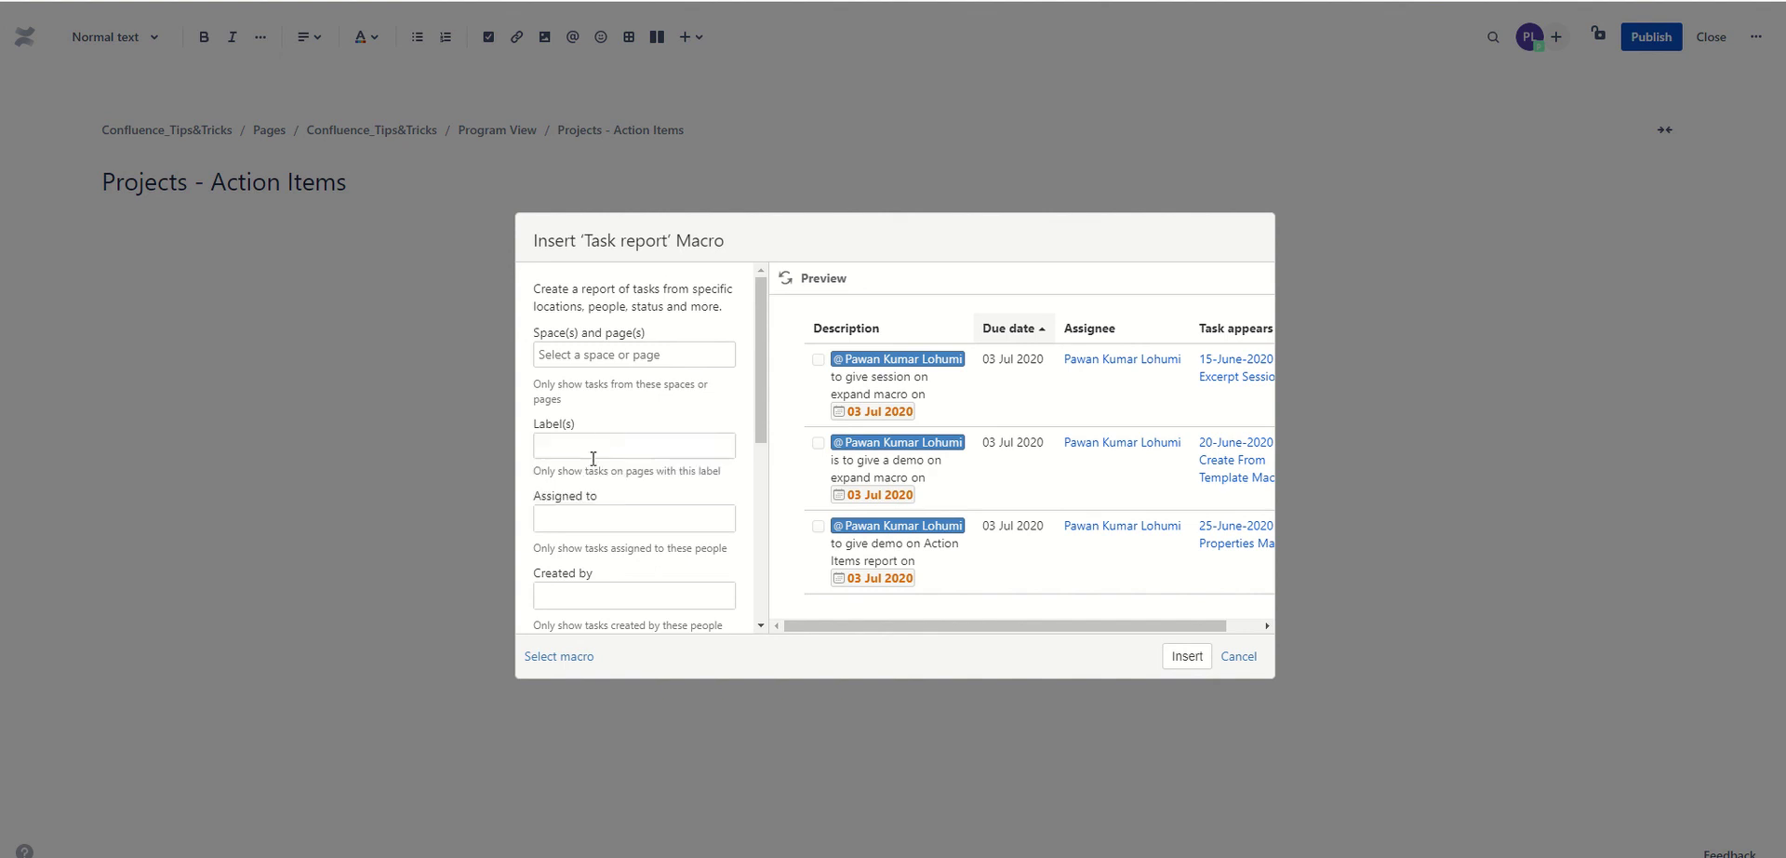
Try limiting the task report to tasks assigned to one person, and clear that assignee filter.
scroll(627, 547, "down", 1)
left_click(577, 436)
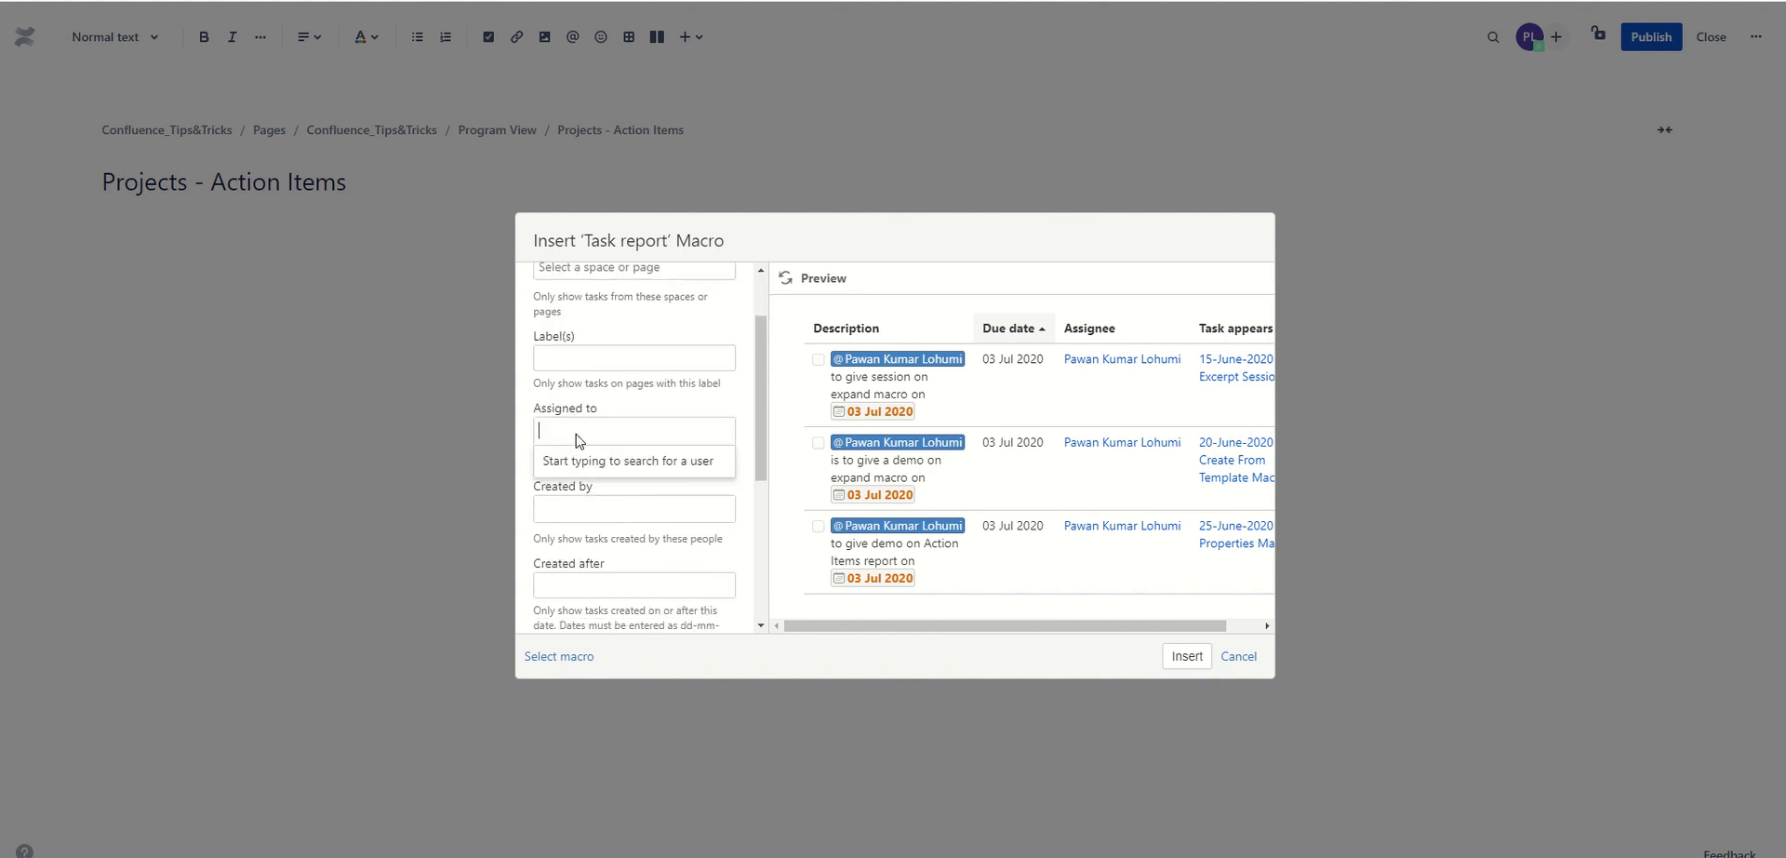
type("pawa")
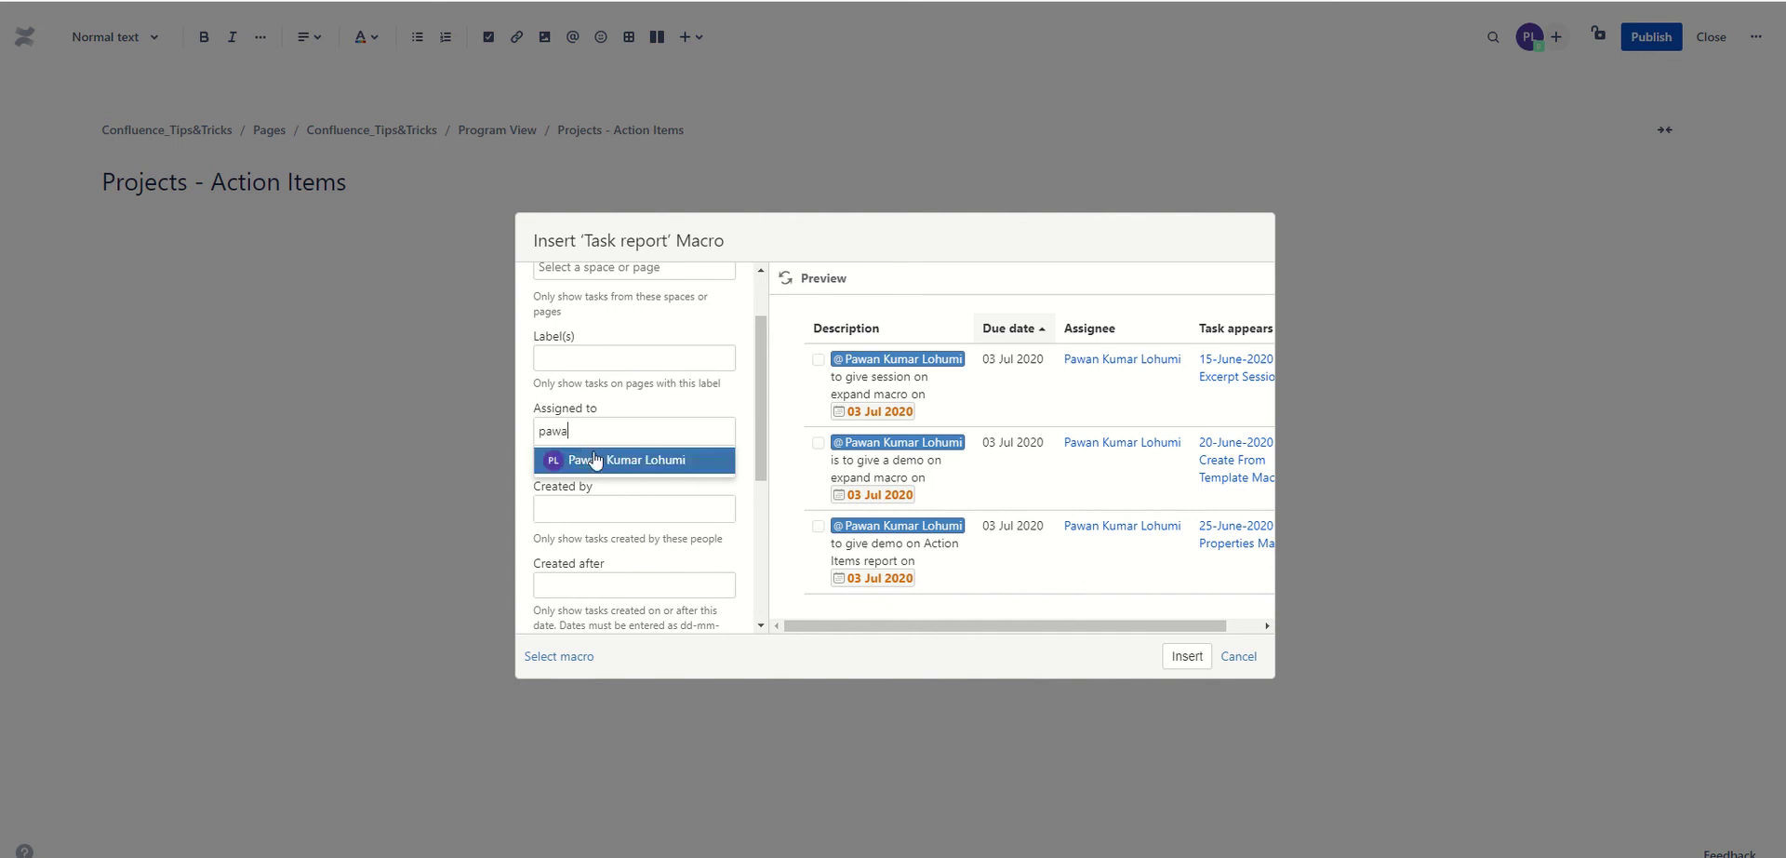
left_click(597, 457)
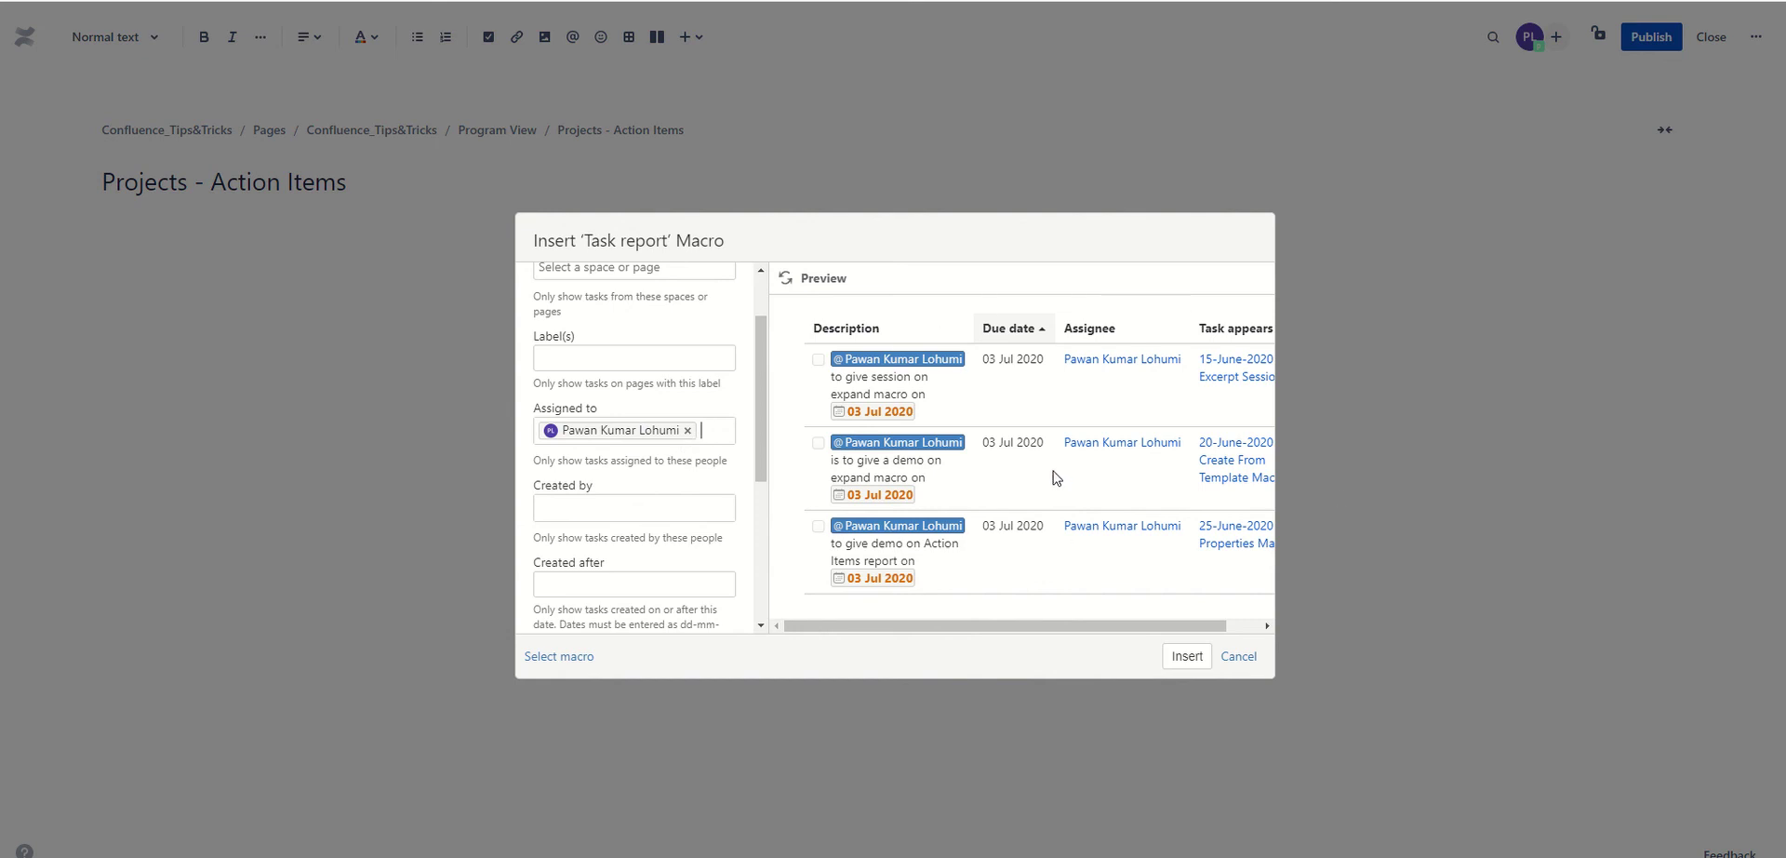
left_click(690, 431)
Examine the task report's Created after filter and its required date format.
scroll(652, 437, "down", 1)
scroll(623, 413, "down", 1)
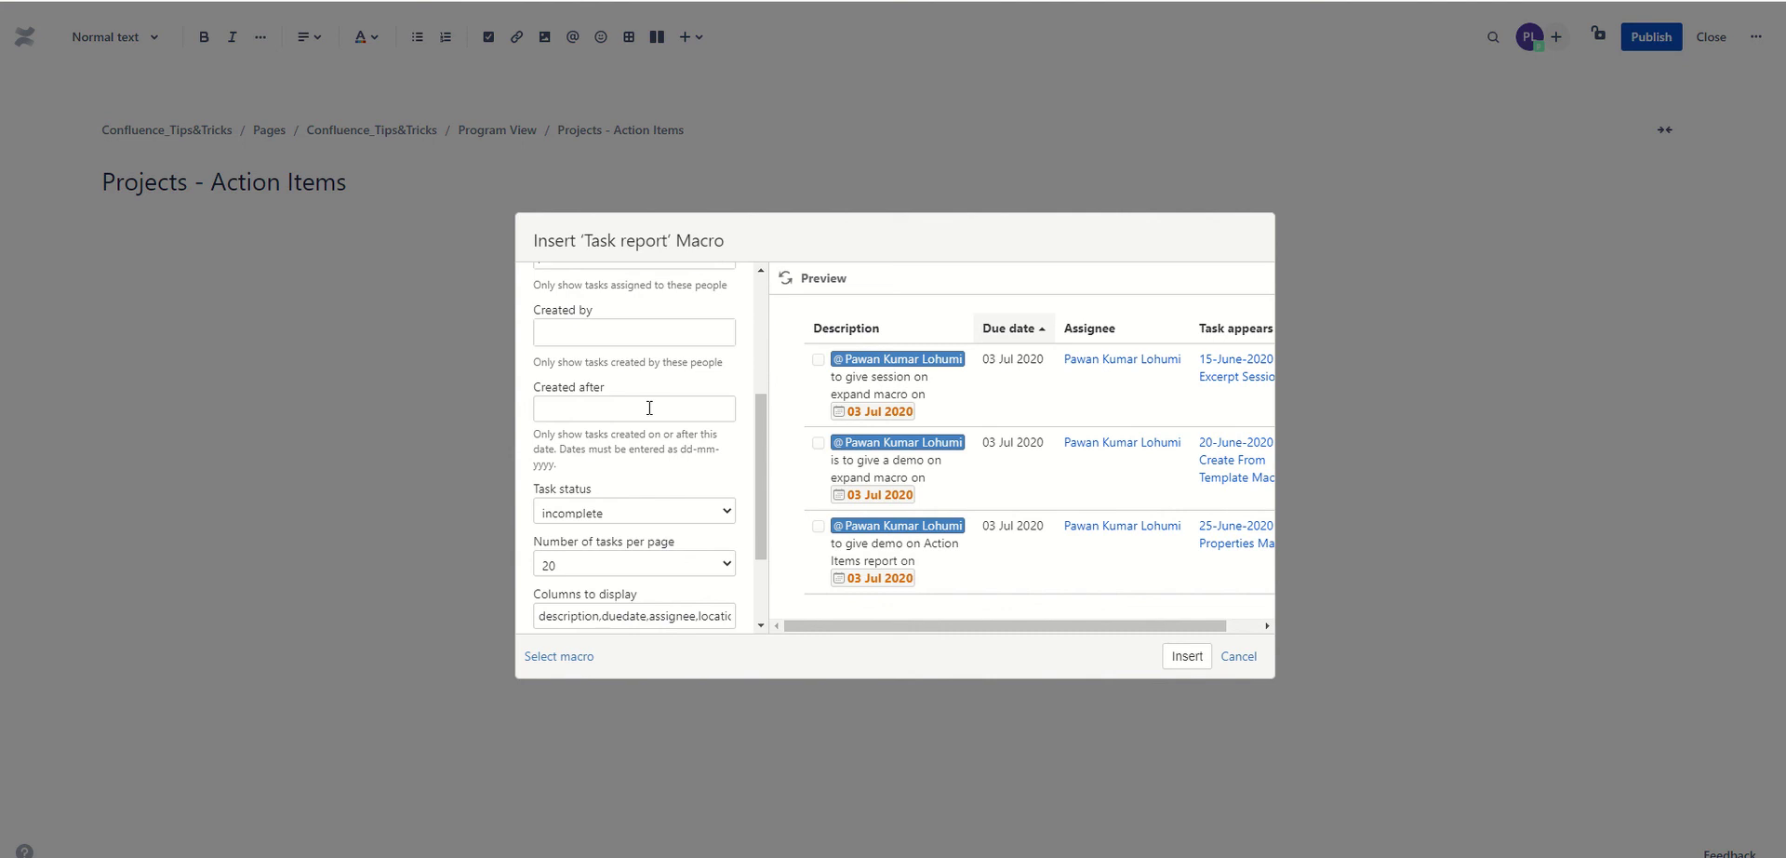
left_click_drag(680, 448, 692, 470)
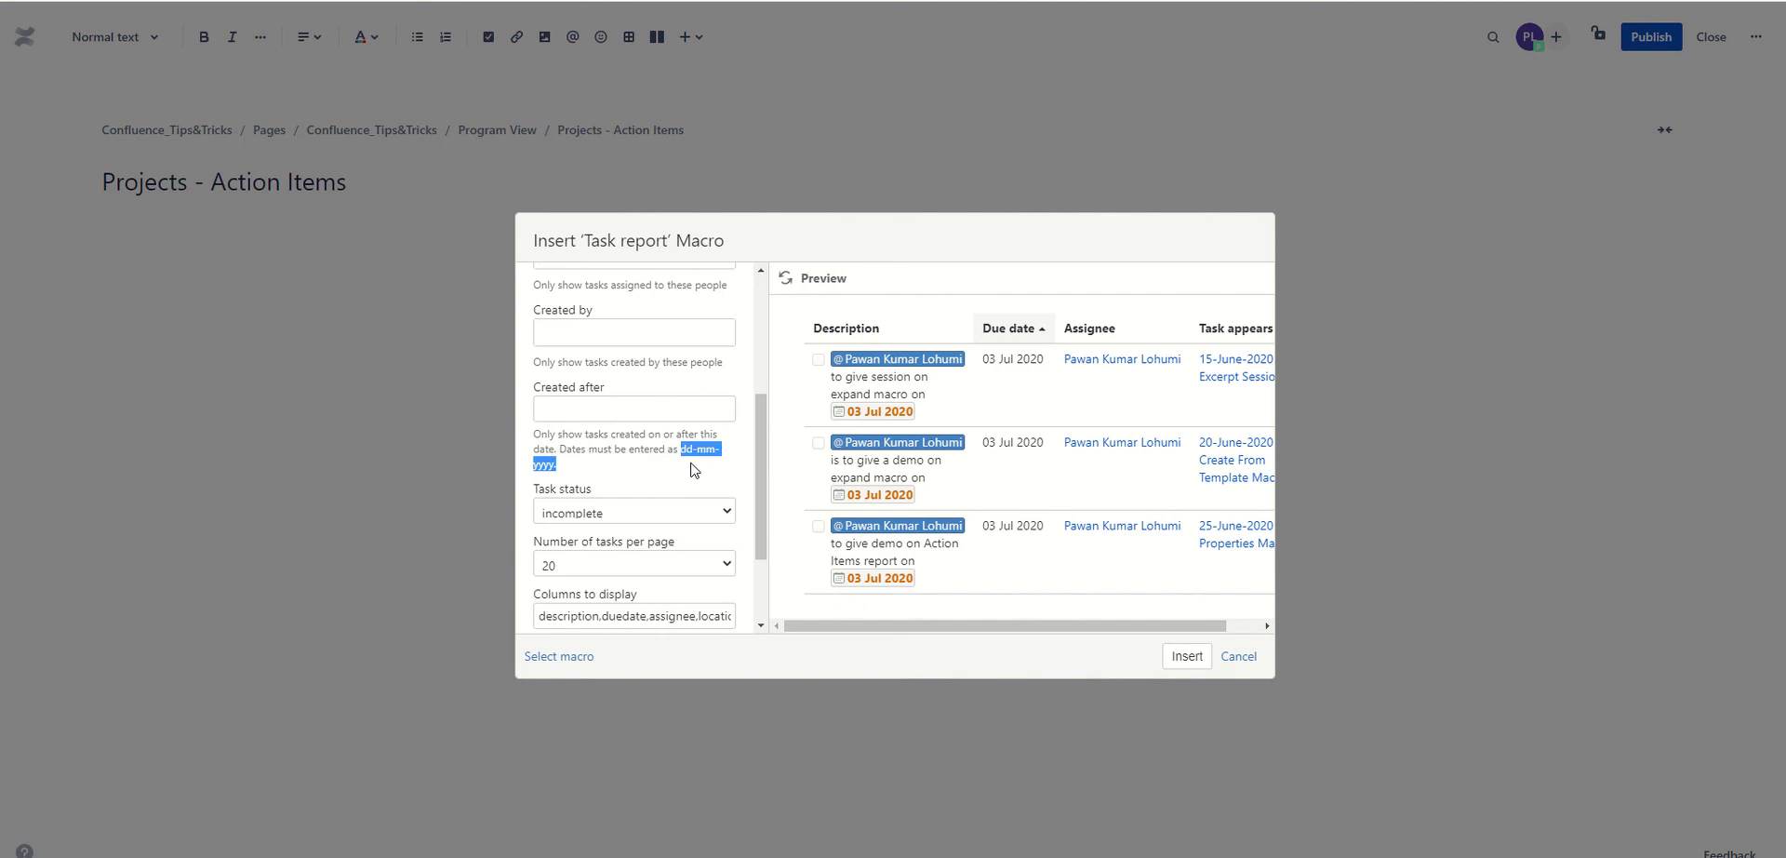
left_click(635, 414)
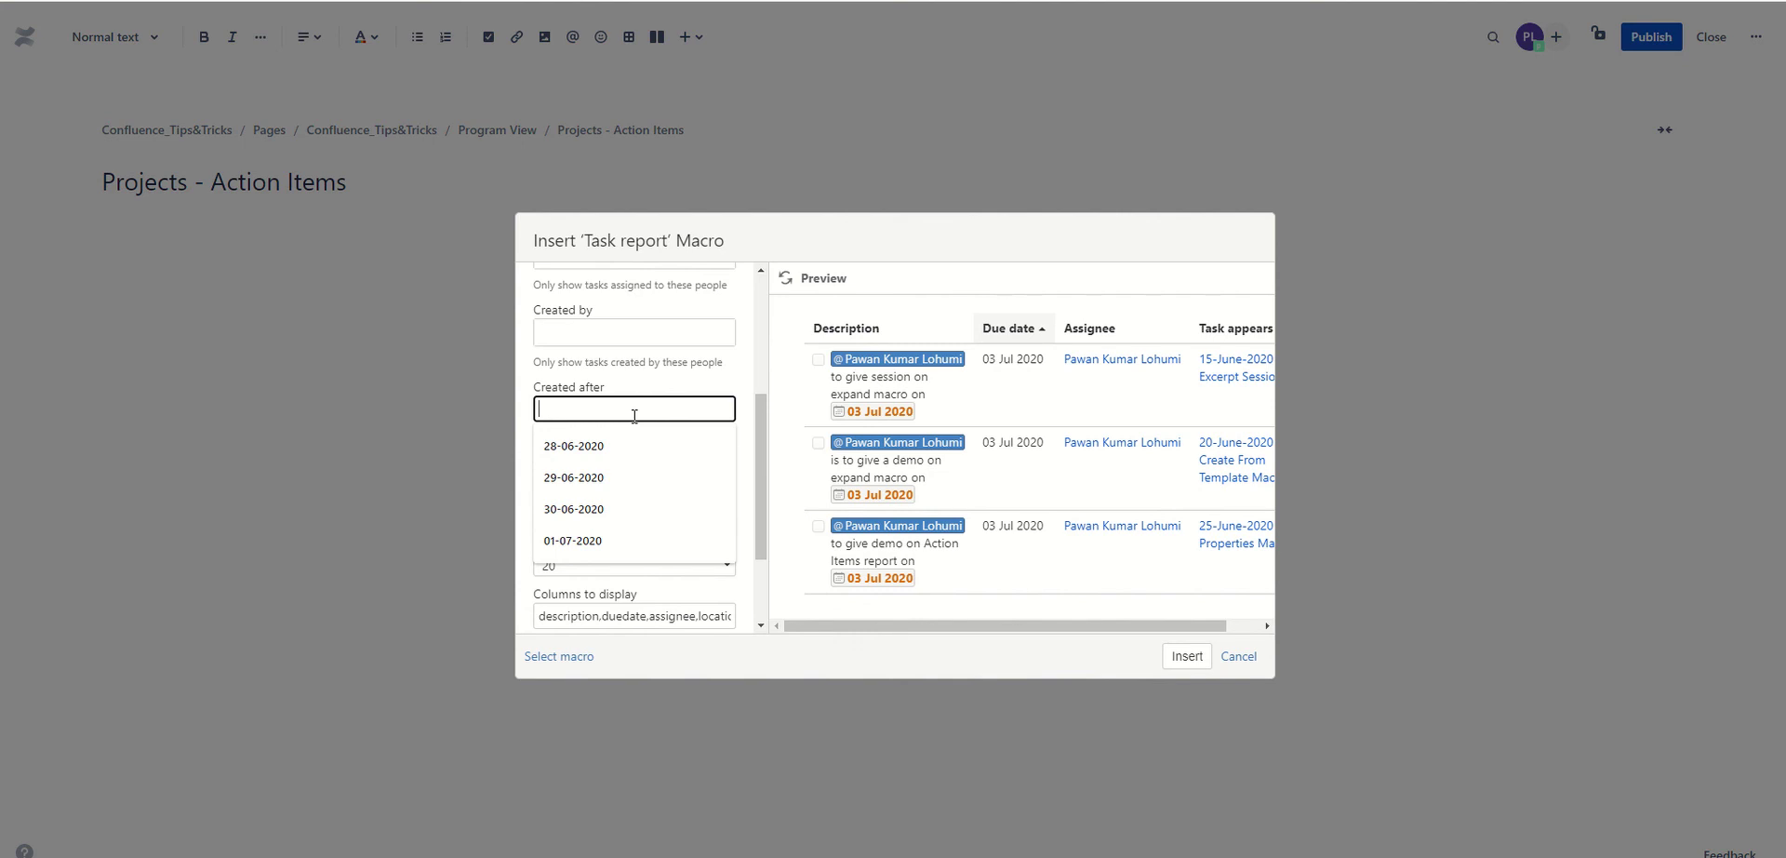
left_click(740, 454)
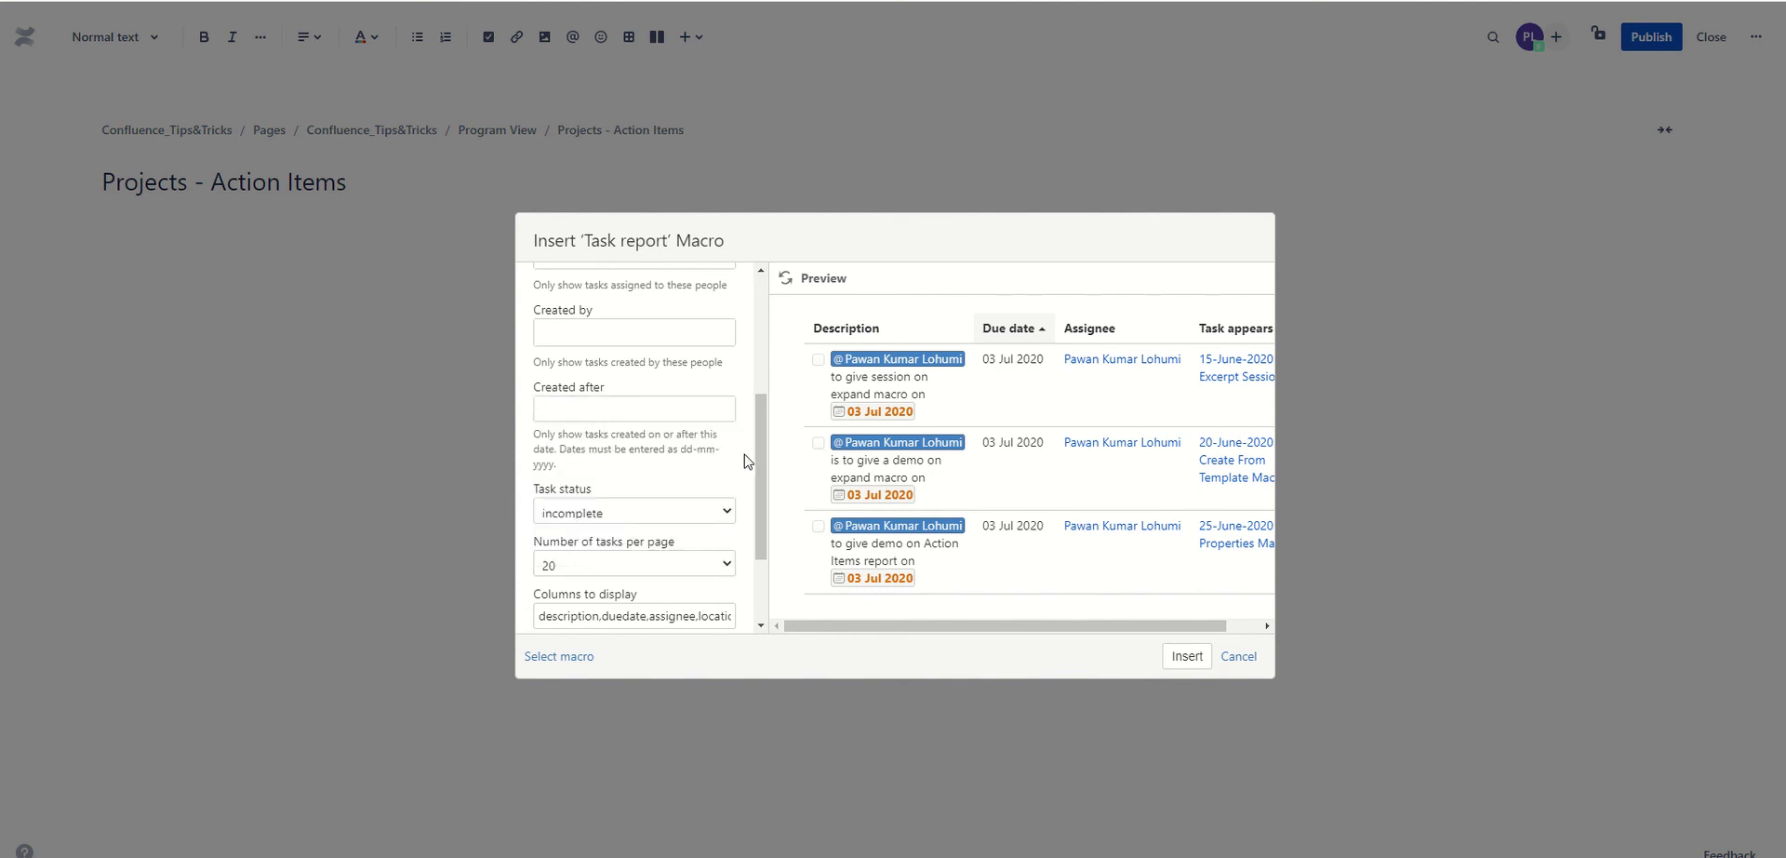
Set the task report's status filter to incomplete.
scroll(647, 510, "down", 1)
left_click(656, 429)
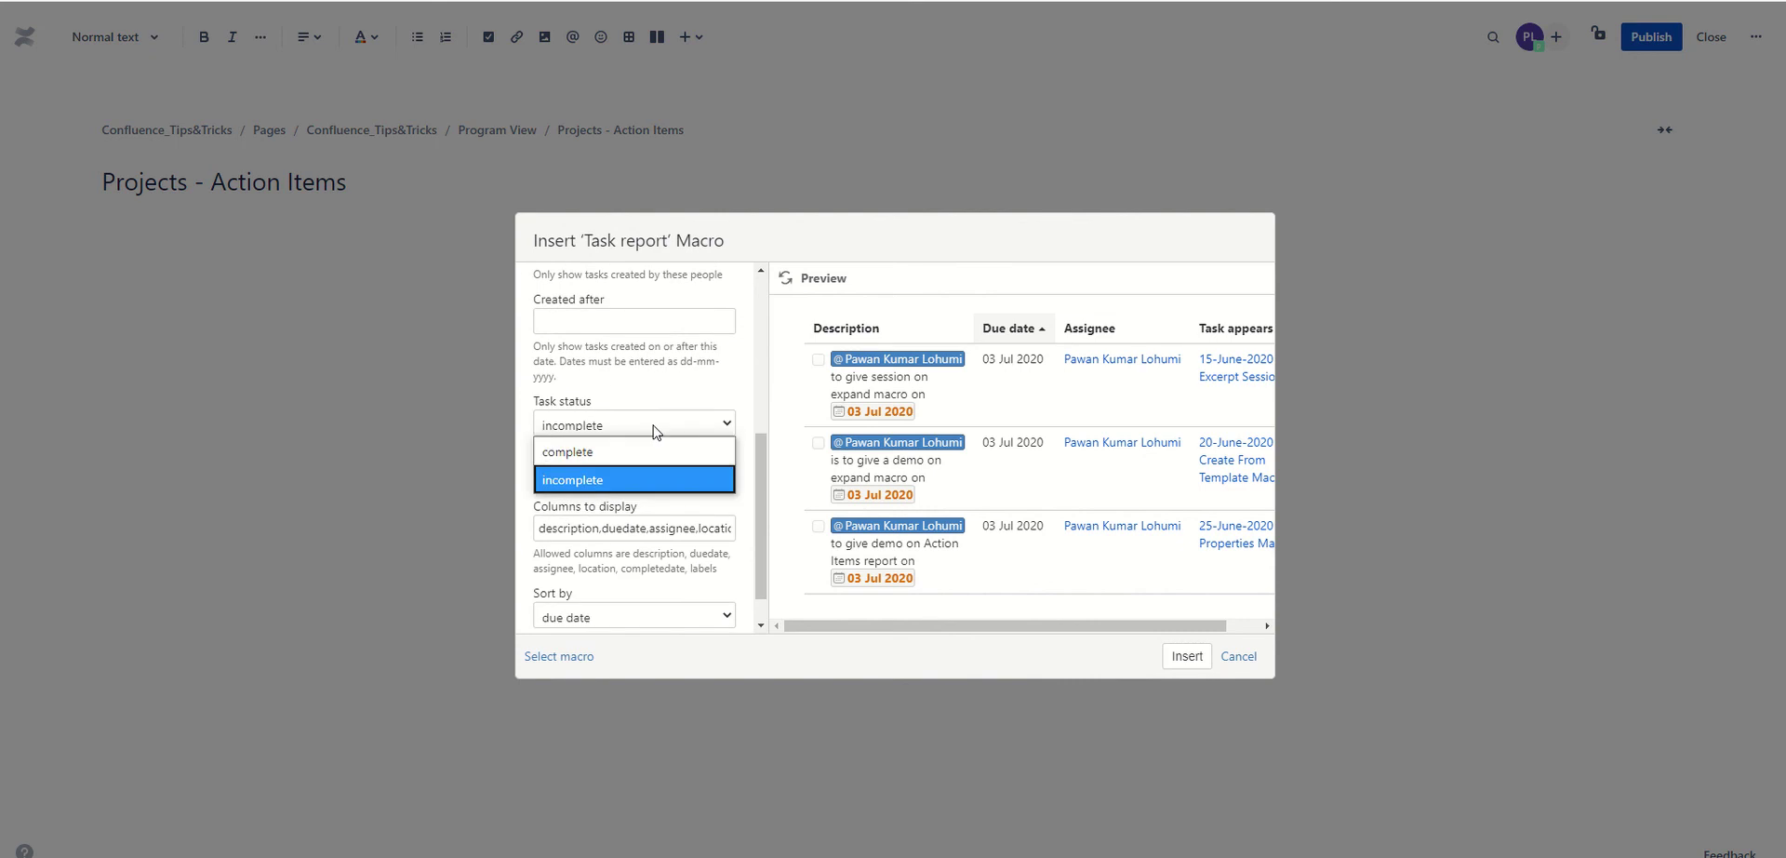
left_click(628, 480)
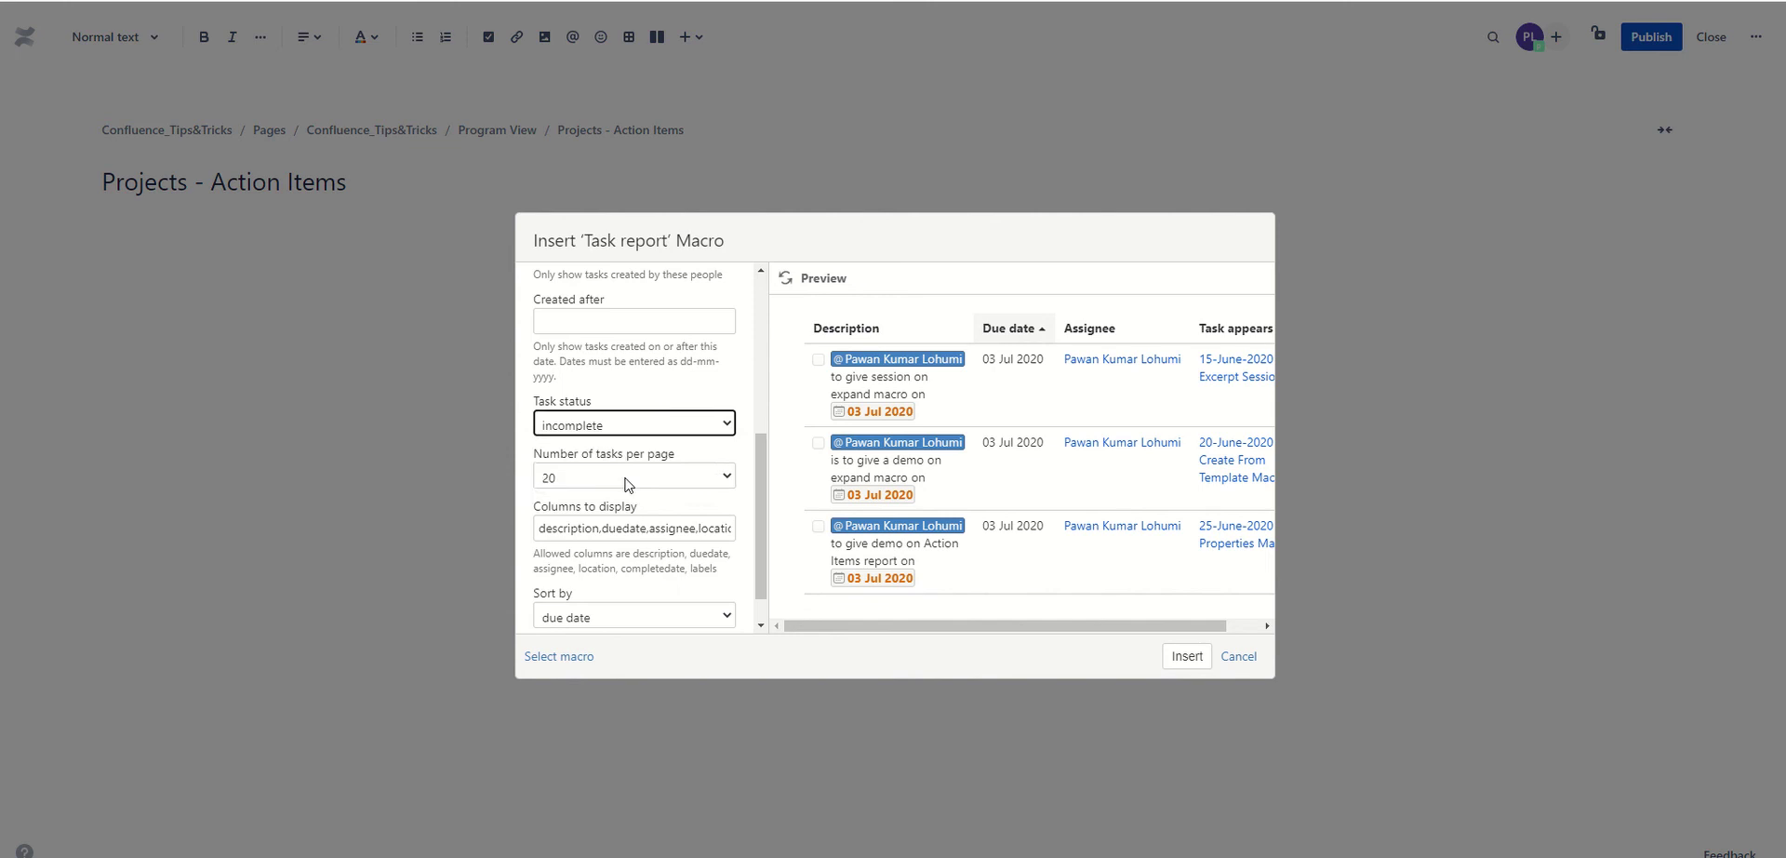
scroll(642, 488, "down", 1)
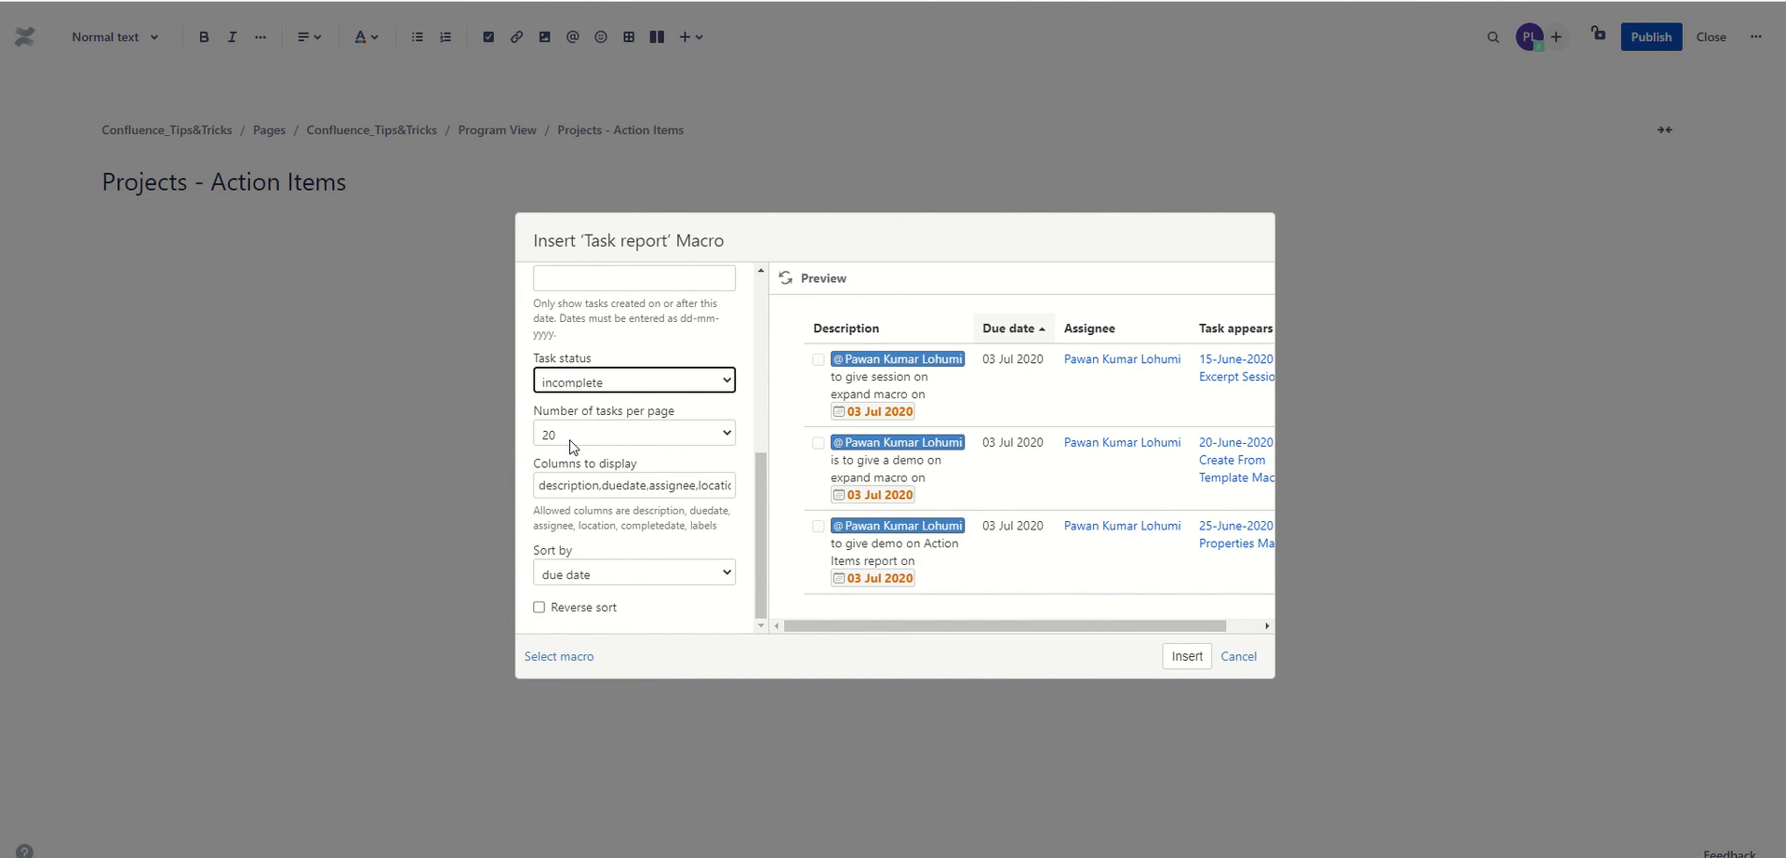
Review the full list of columns to display and insert the Task report macro into the page.
left_click(599, 490)
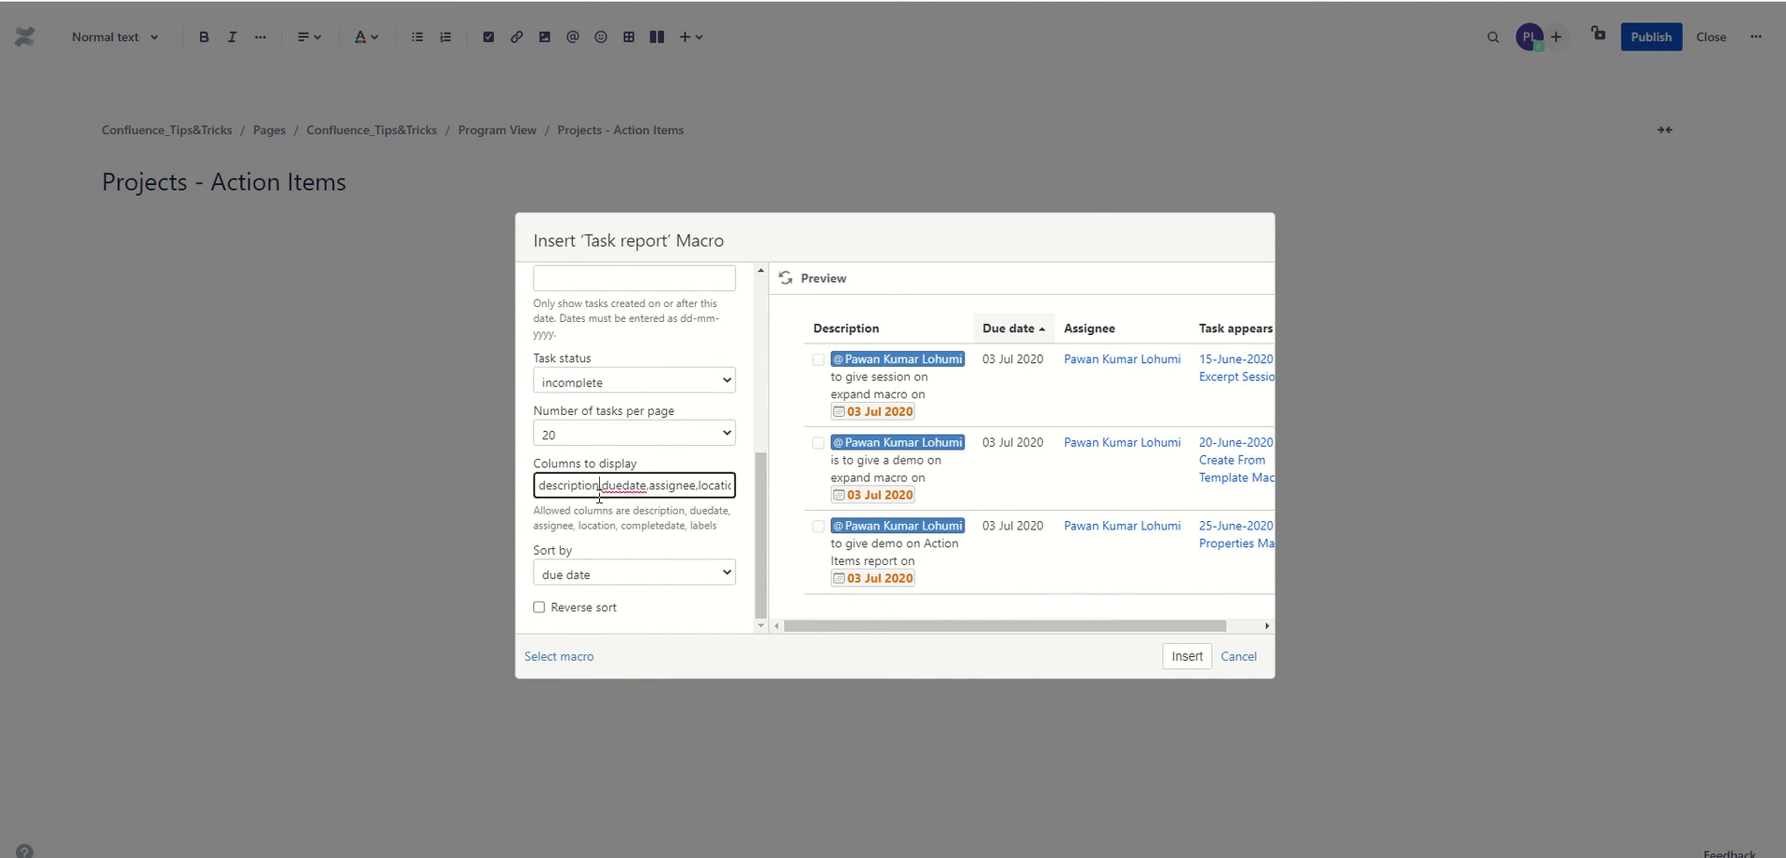
key("Right")
key("Right")
key("Right")
key("Right")
key("Right")
key("Right")
key("Right")
key("Right")
key("Right")
key("Right")
left_click(1172, 666)
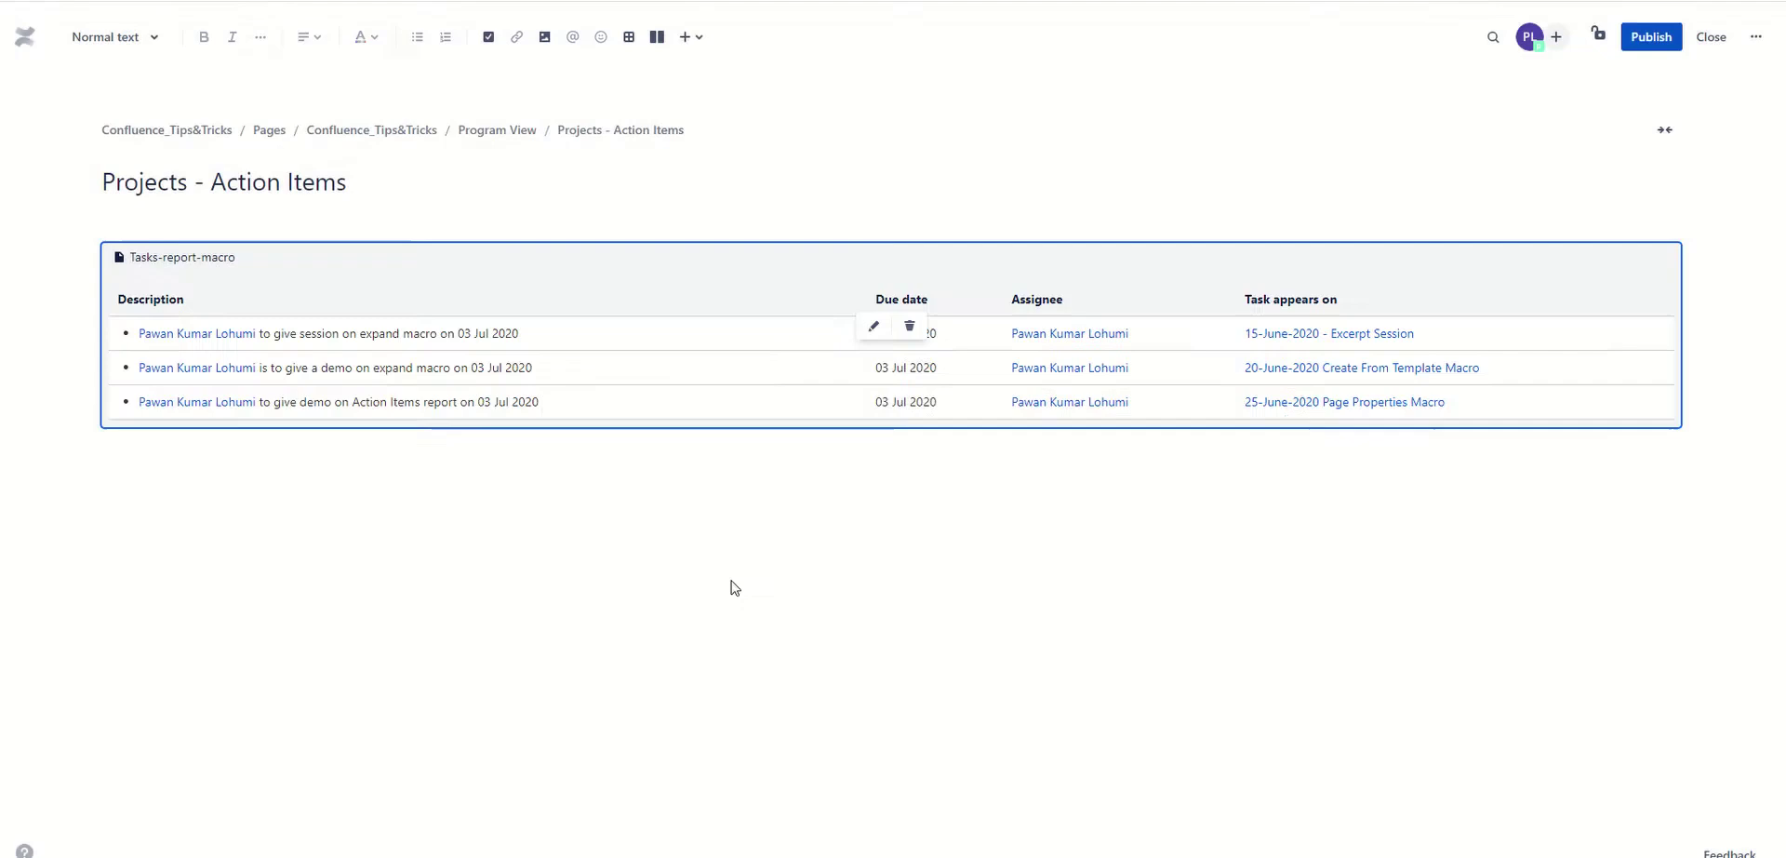
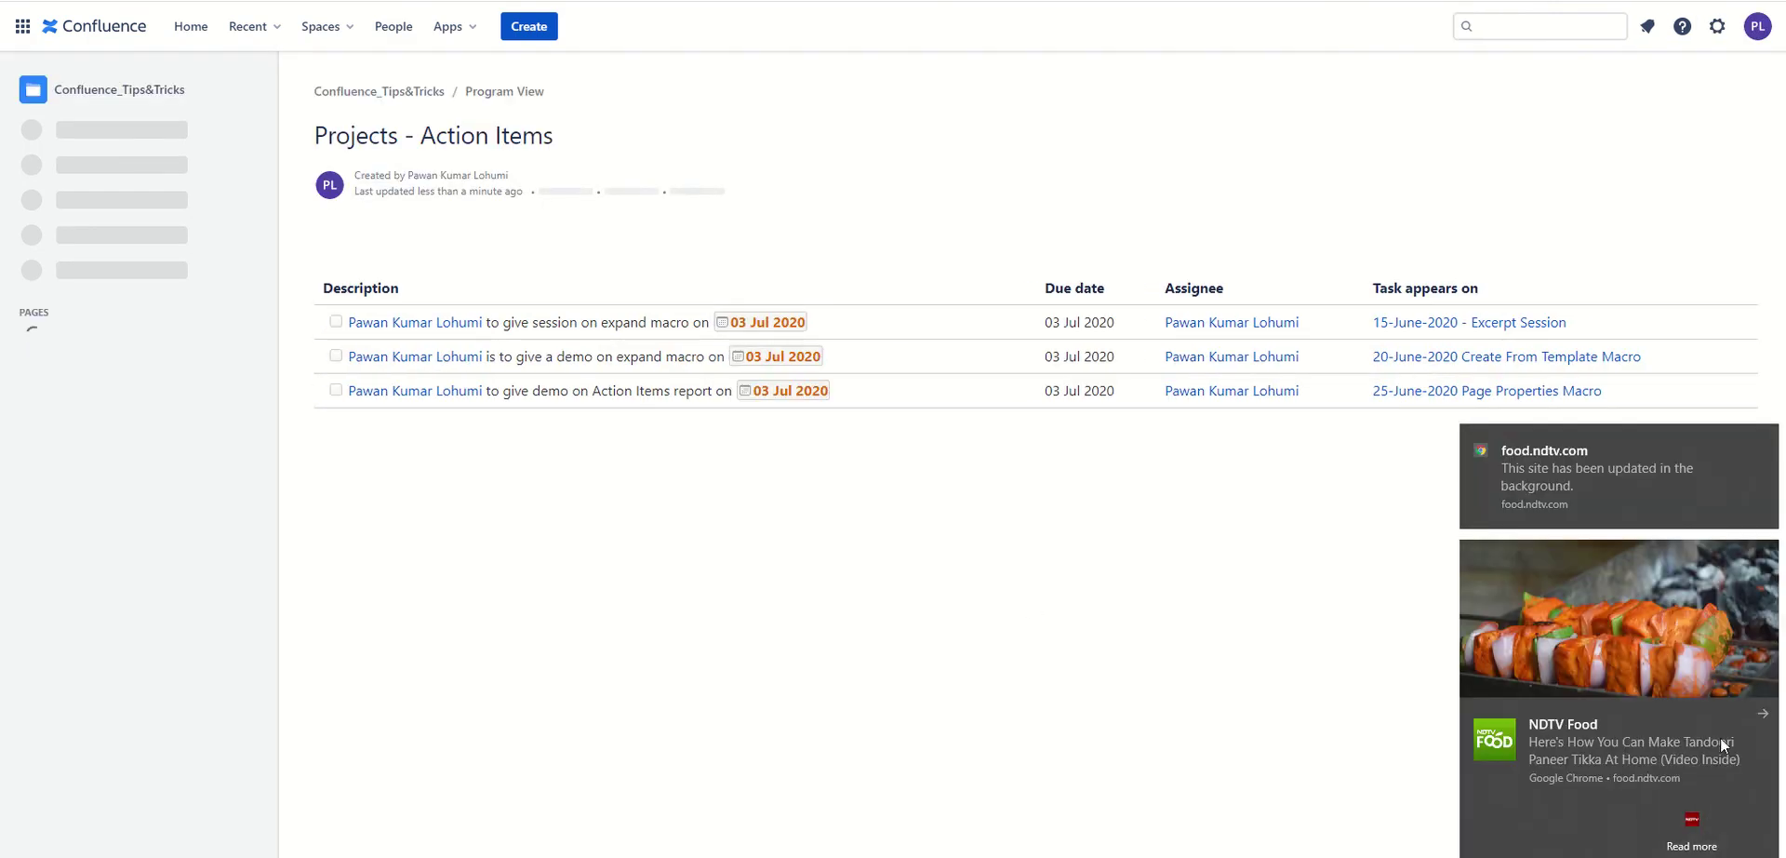
Dismiss the two browser notifications covering the published page.
left_click(1759, 719)
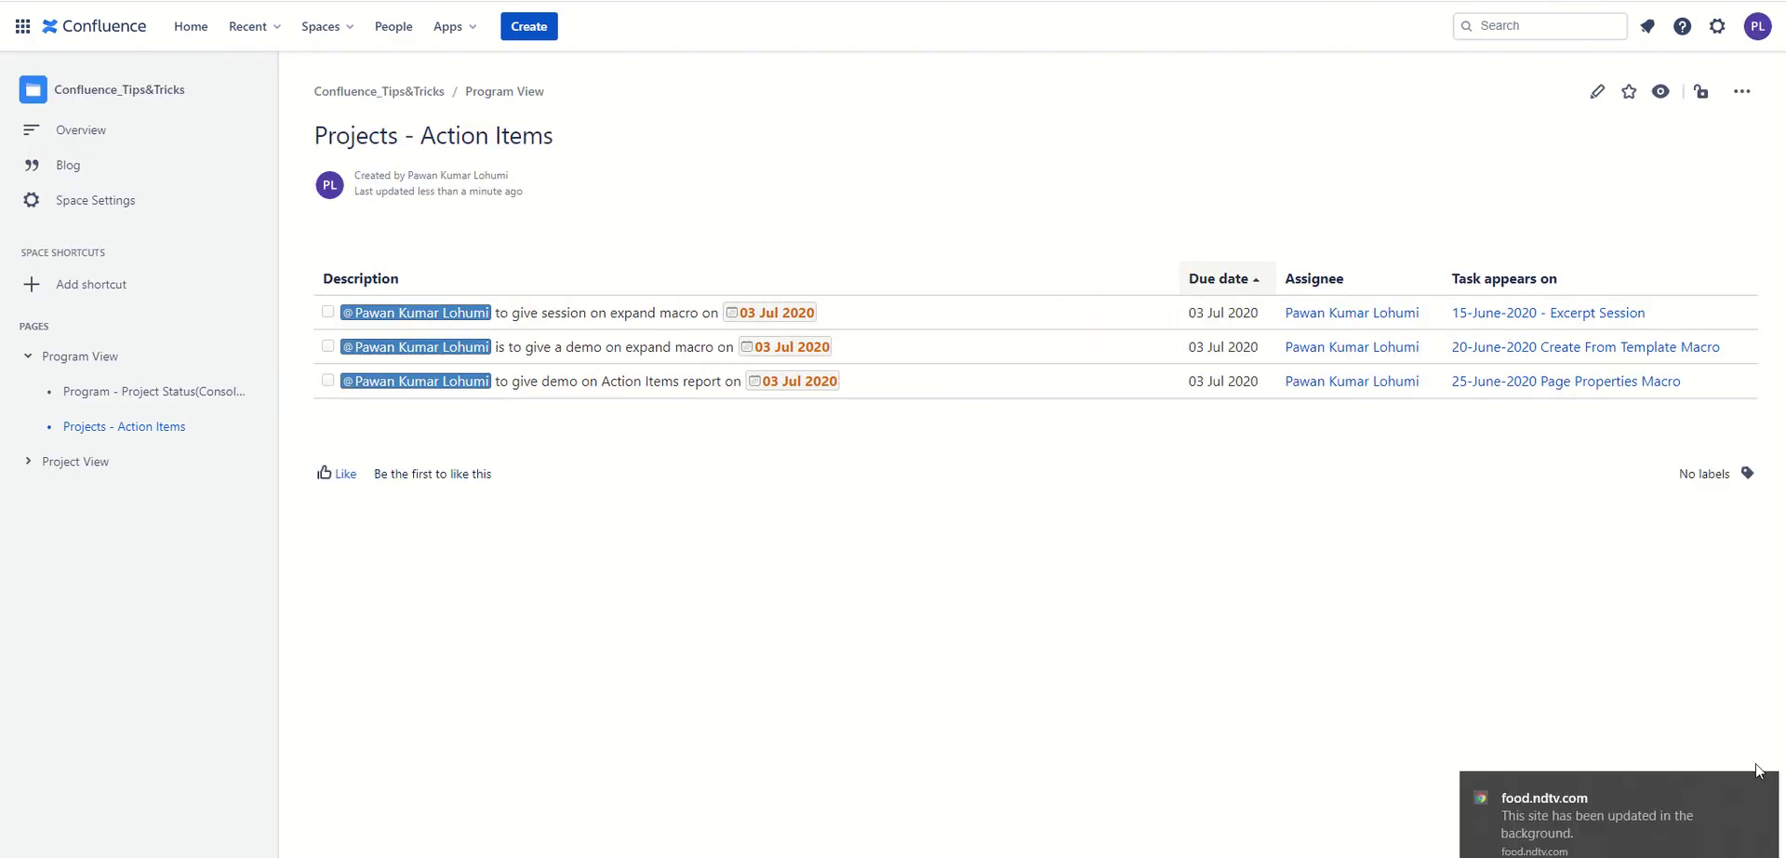
left_click(1767, 790)
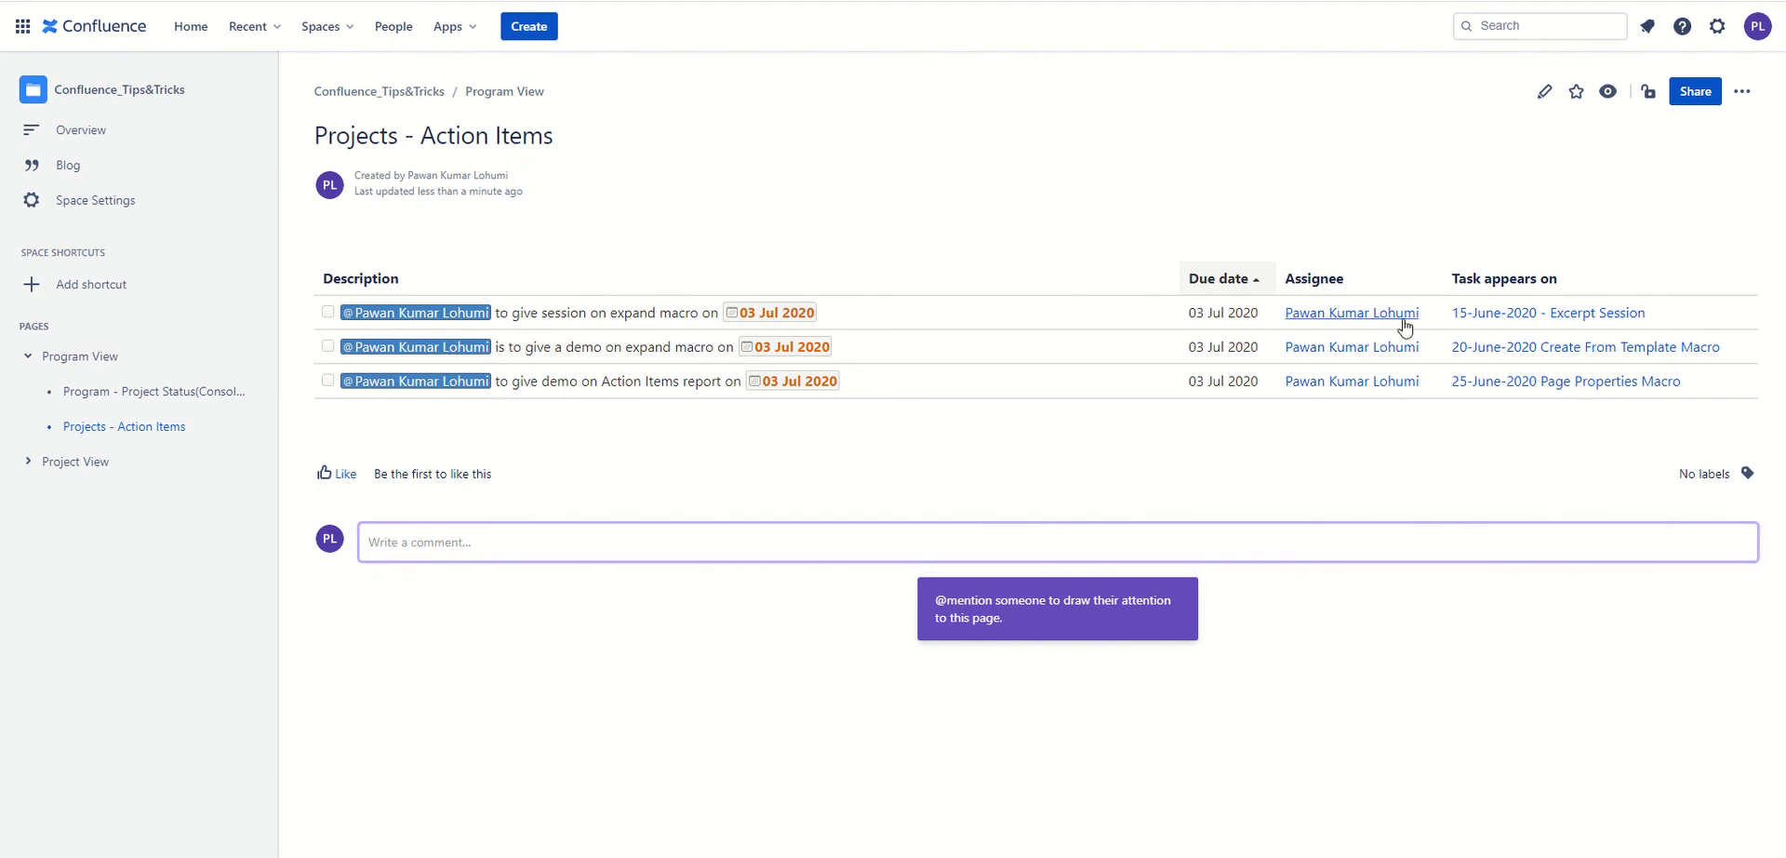
Edit the Projects - Action Items page and add the title "Incomplete:" in Heading 2 style above the task report.
left_click(1541, 92)
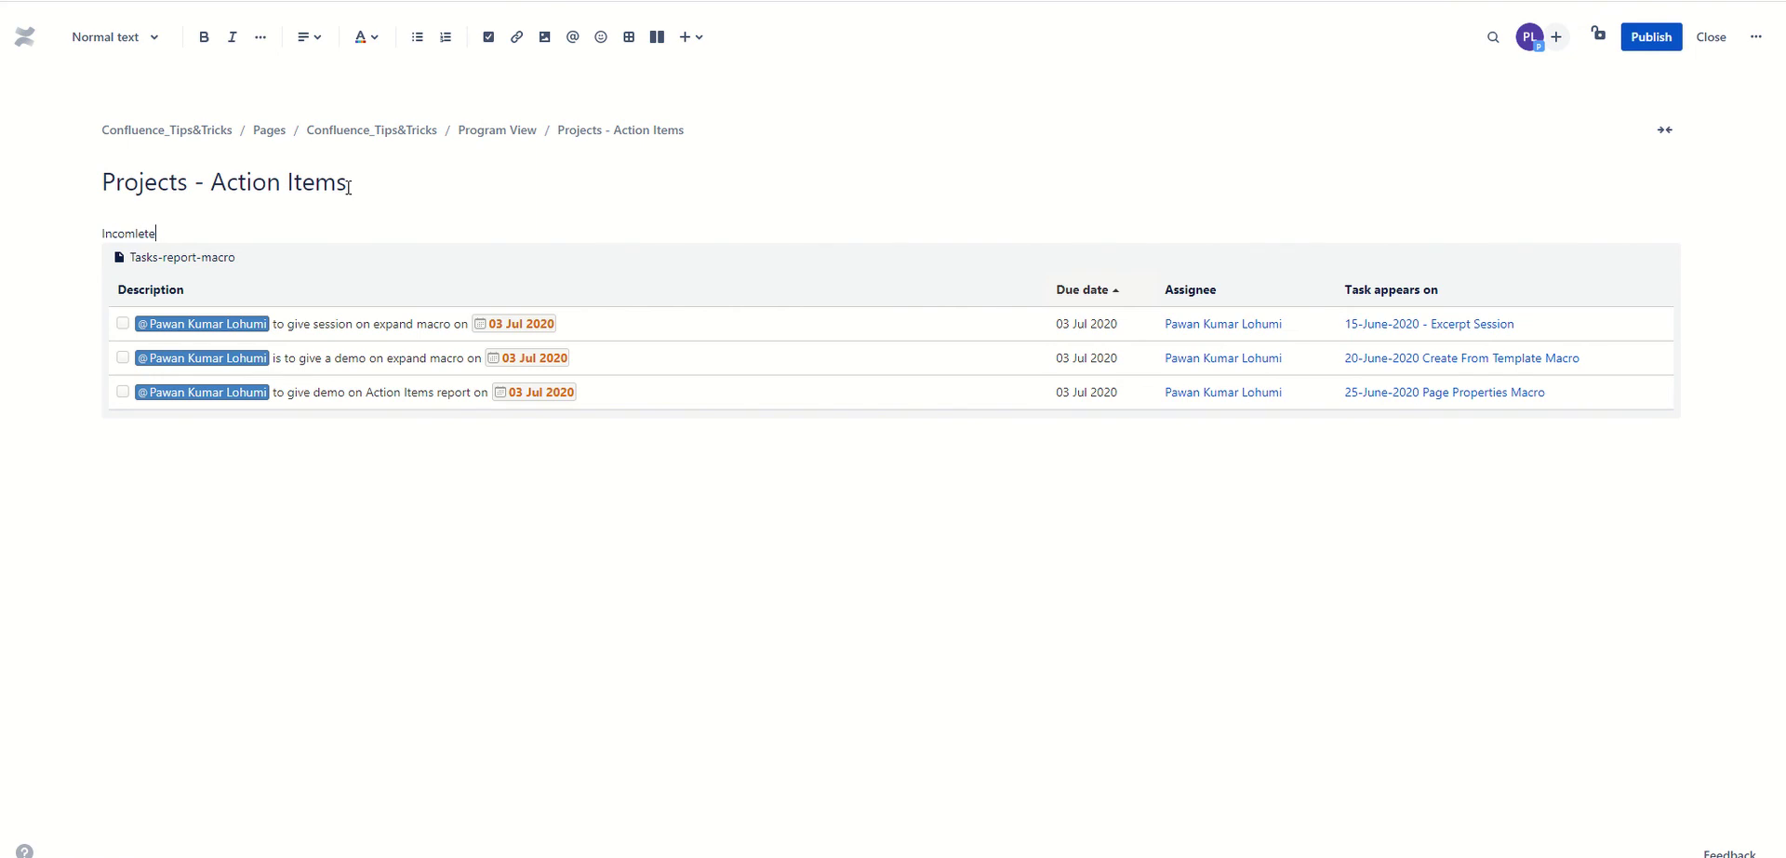
key("Return")
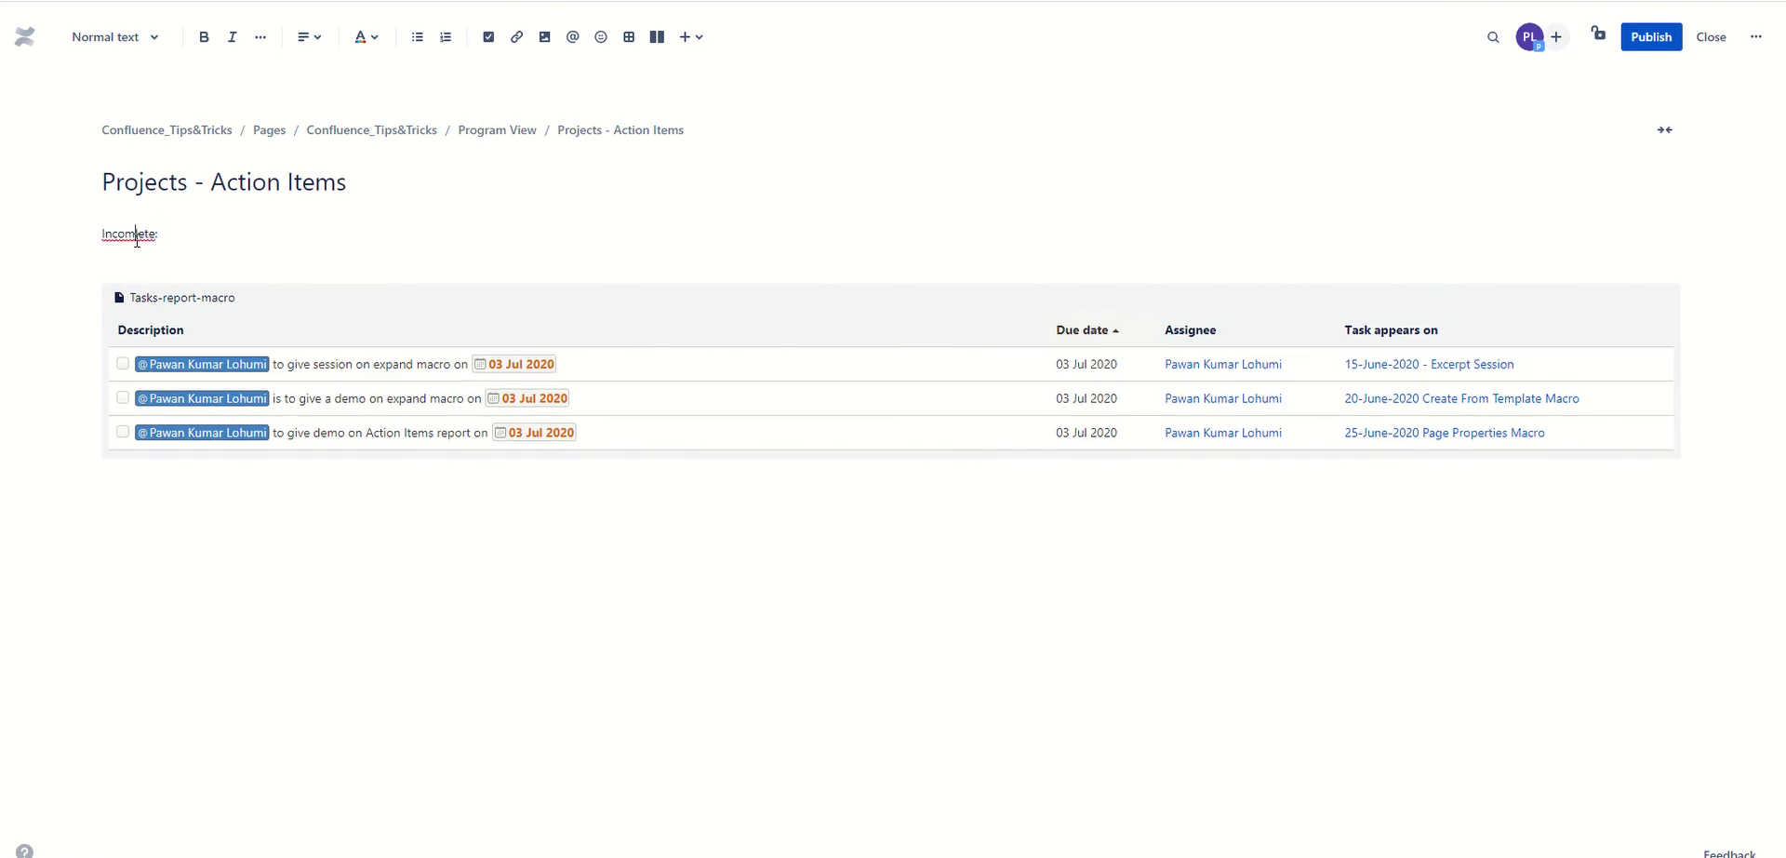
left_click(137, 237)
type("p")
double_click(137, 234)
left_click(152, 38)
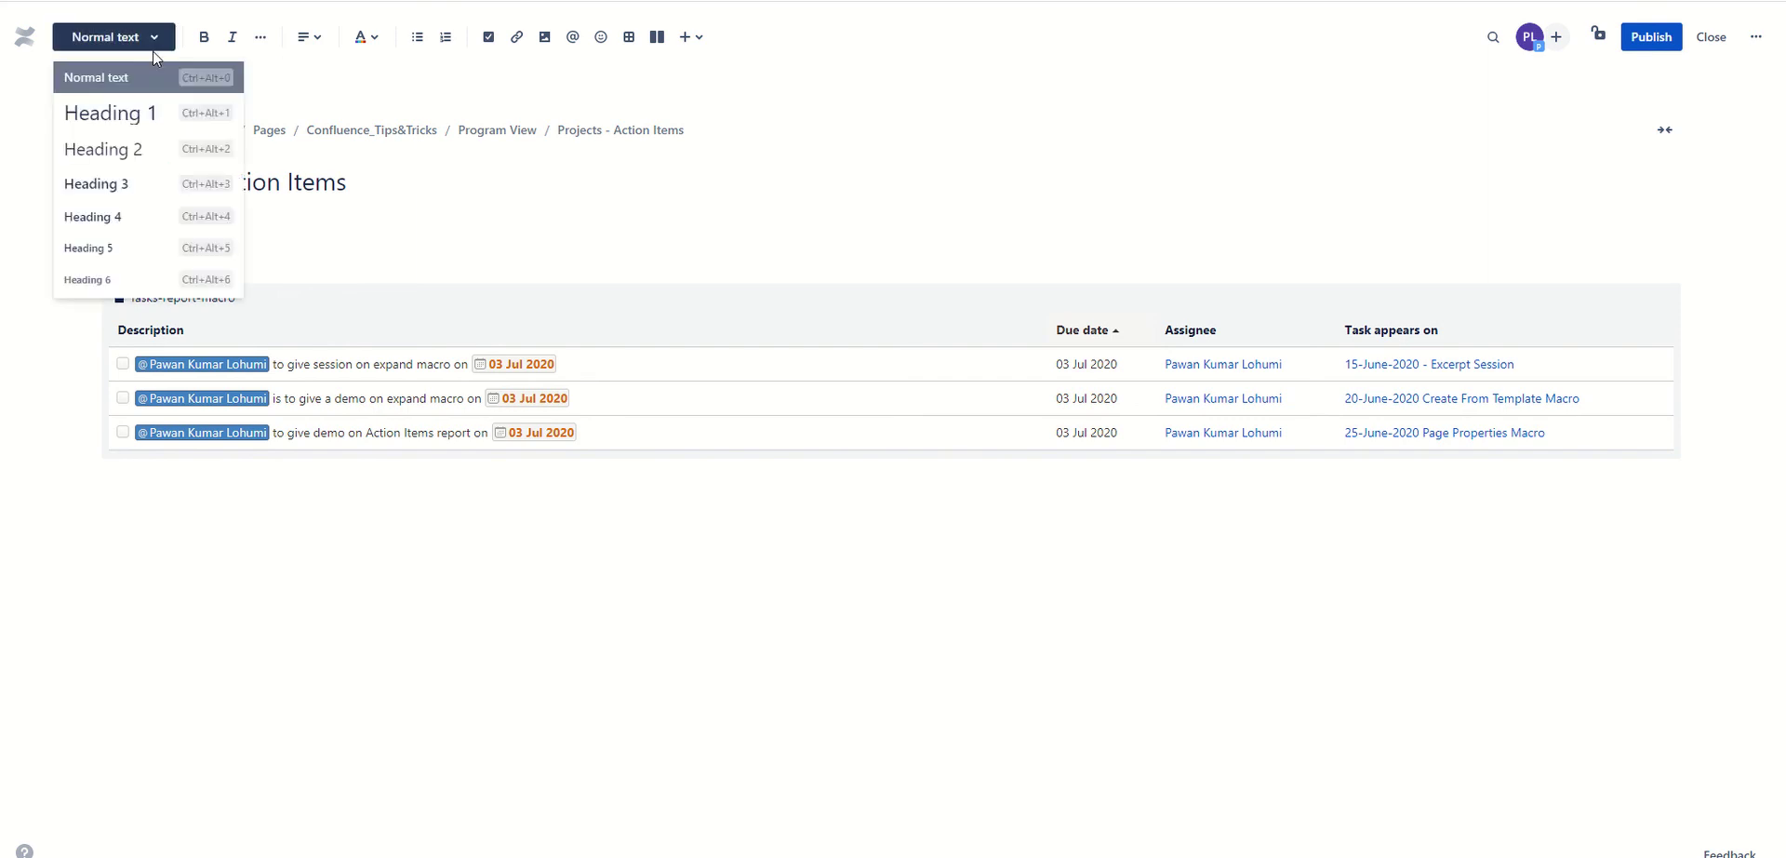
left_click(132, 150)
Add the title "Completed" below the task report in bold Heading 2 style.
left_click(147, 495)
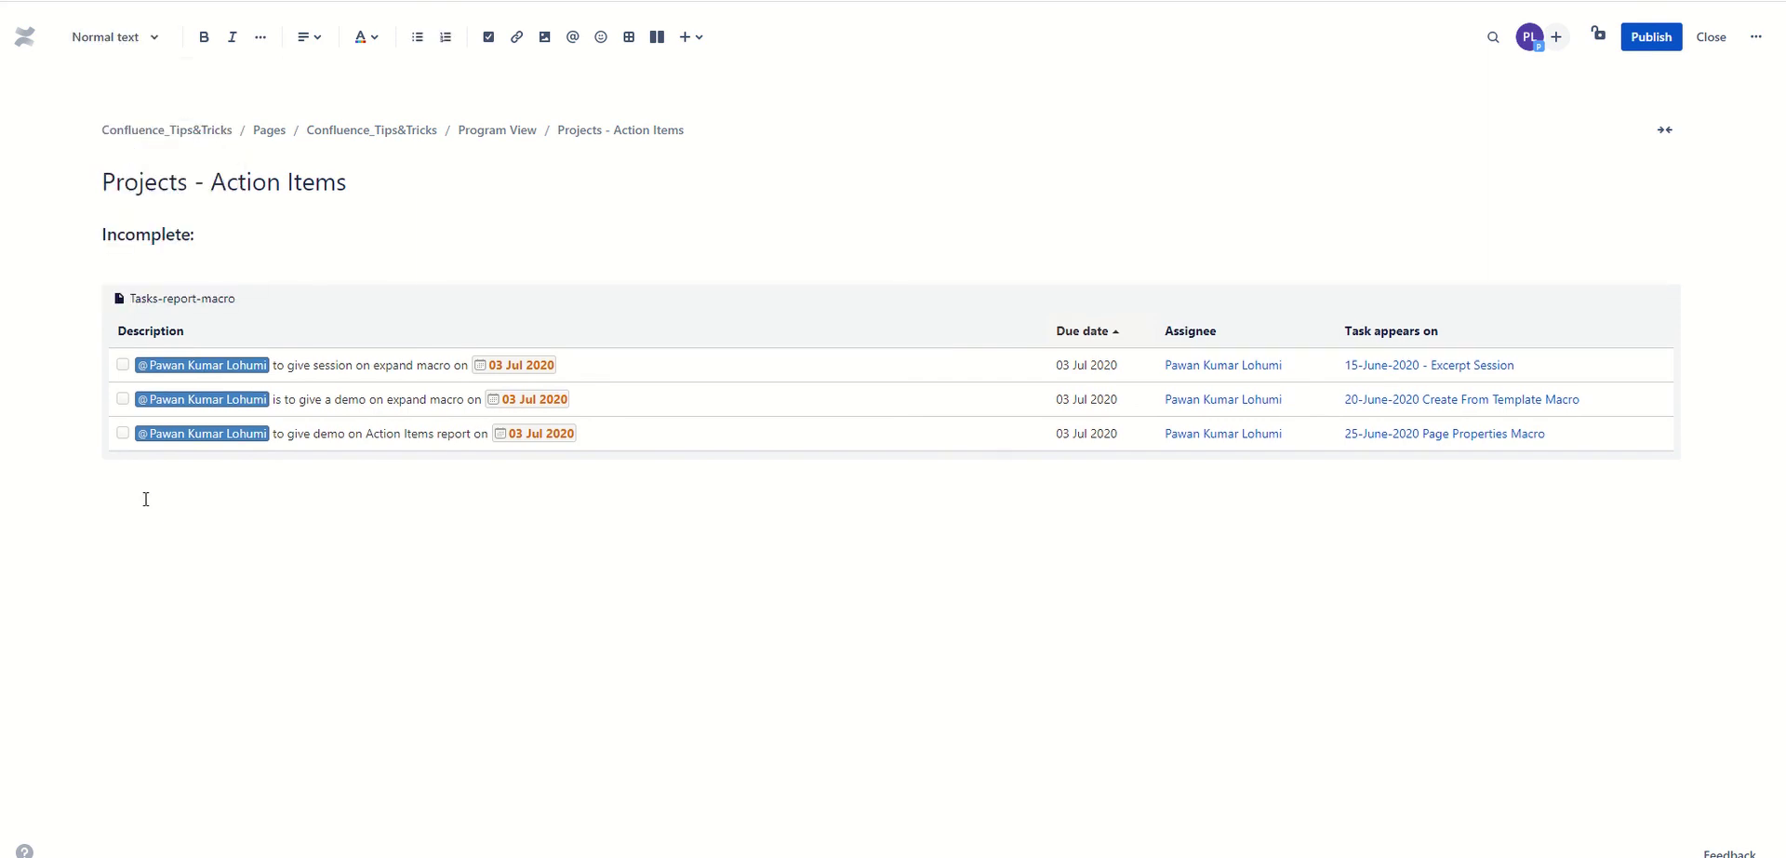
type("Completed")
double_click(137, 489)
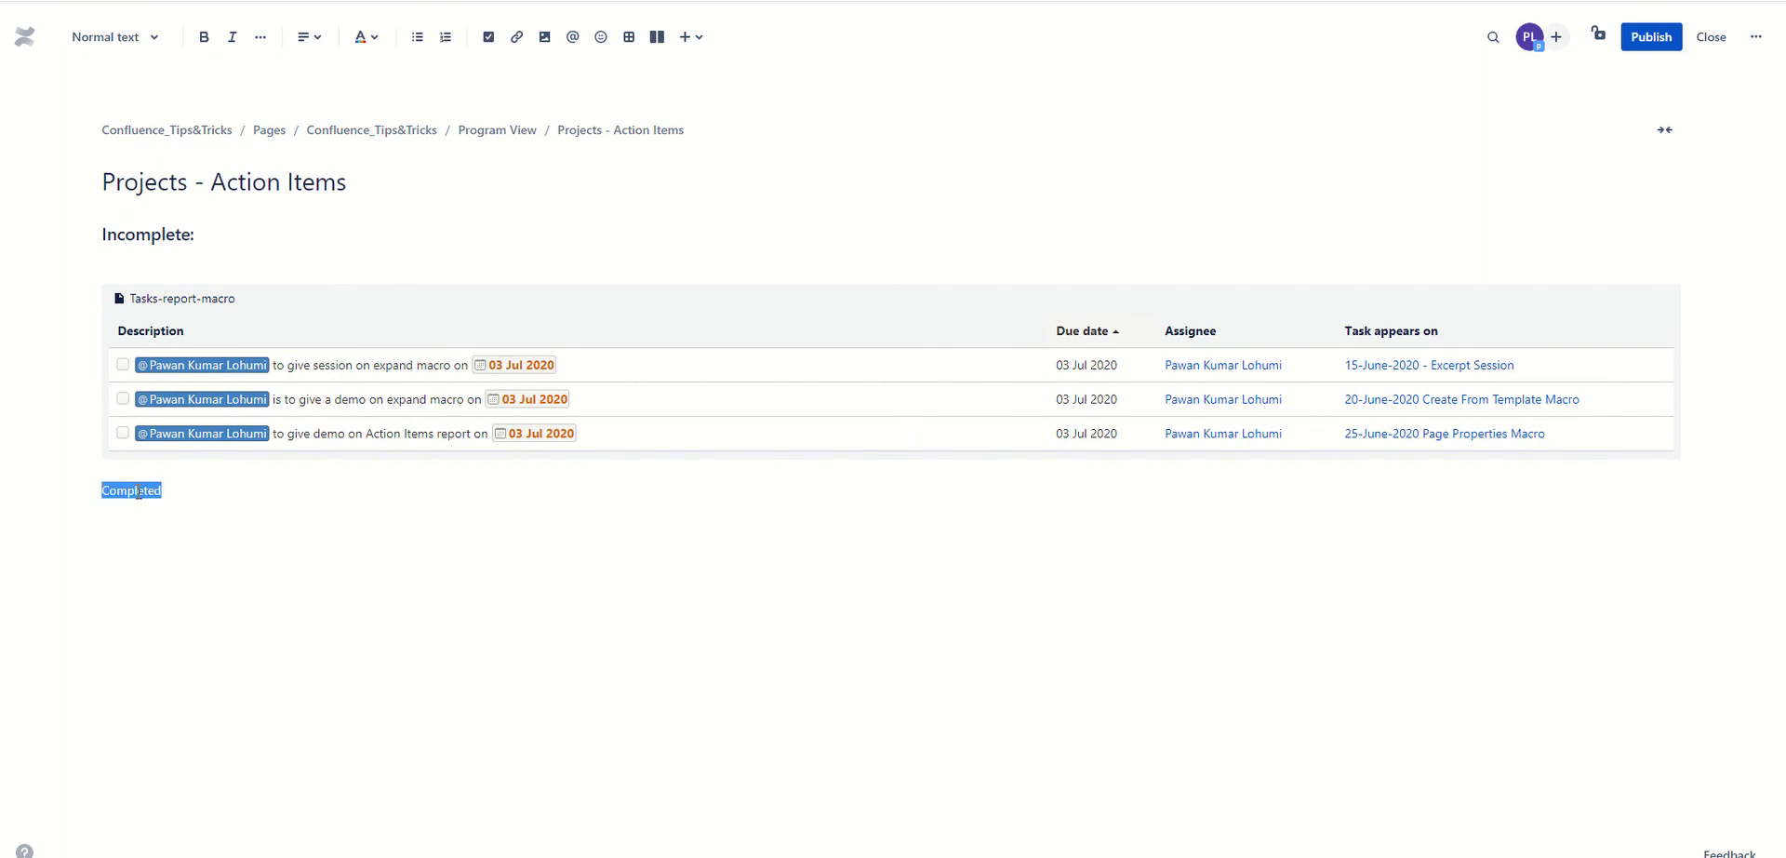
left_click(151, 39)
left_click(136, 151)
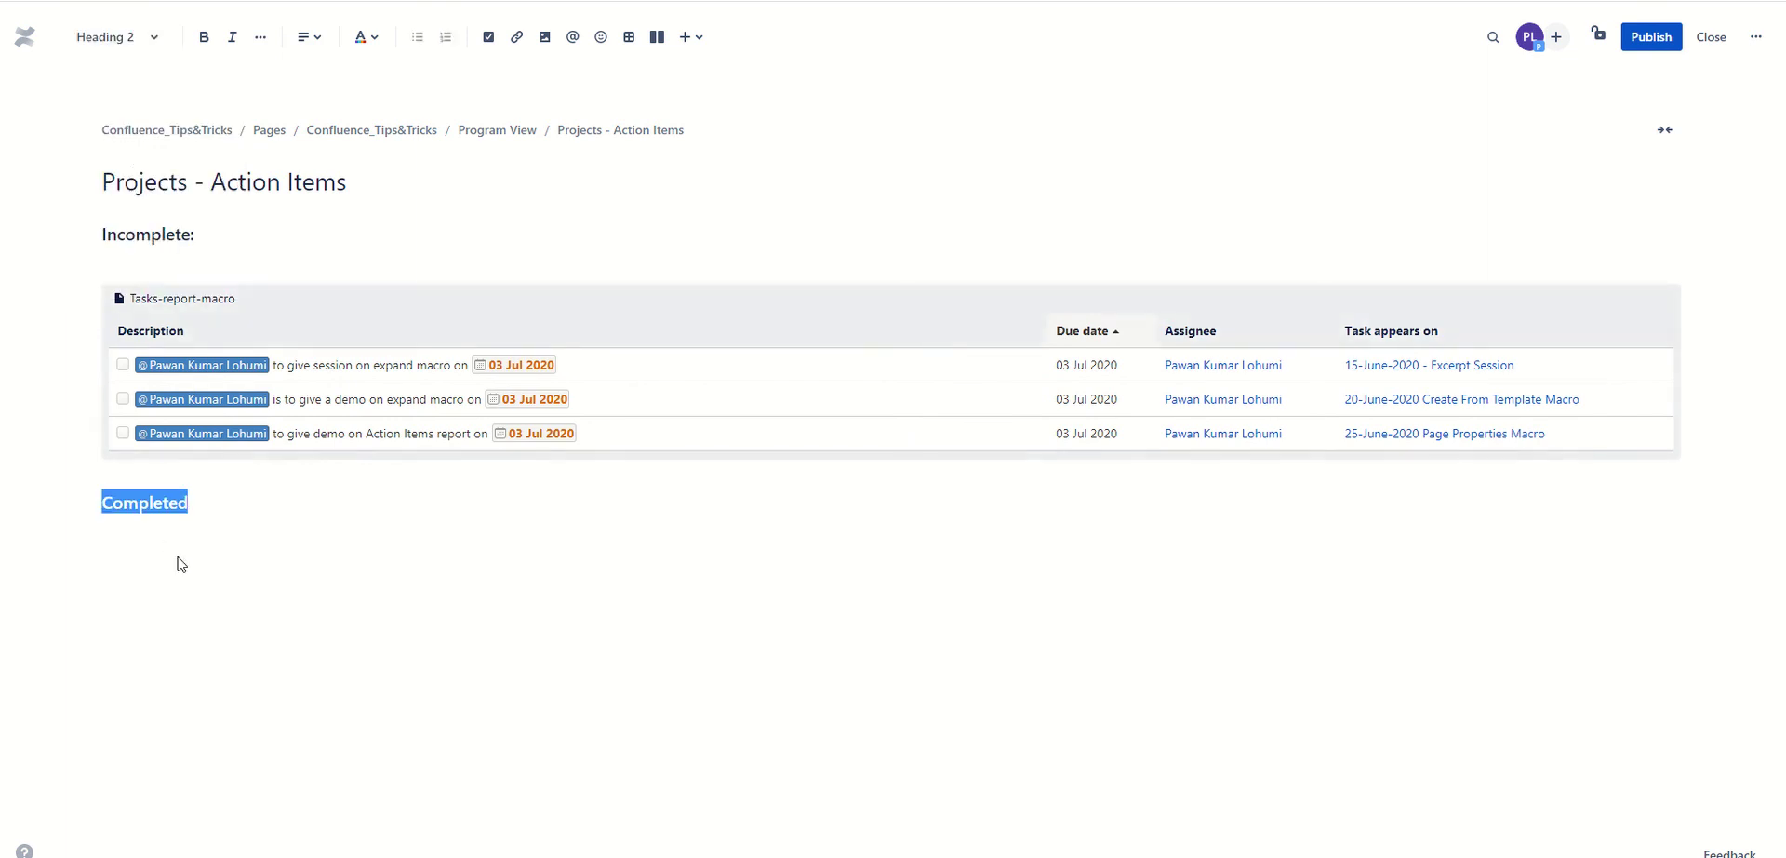
key("ctrl+b")
left_click(212, 498)
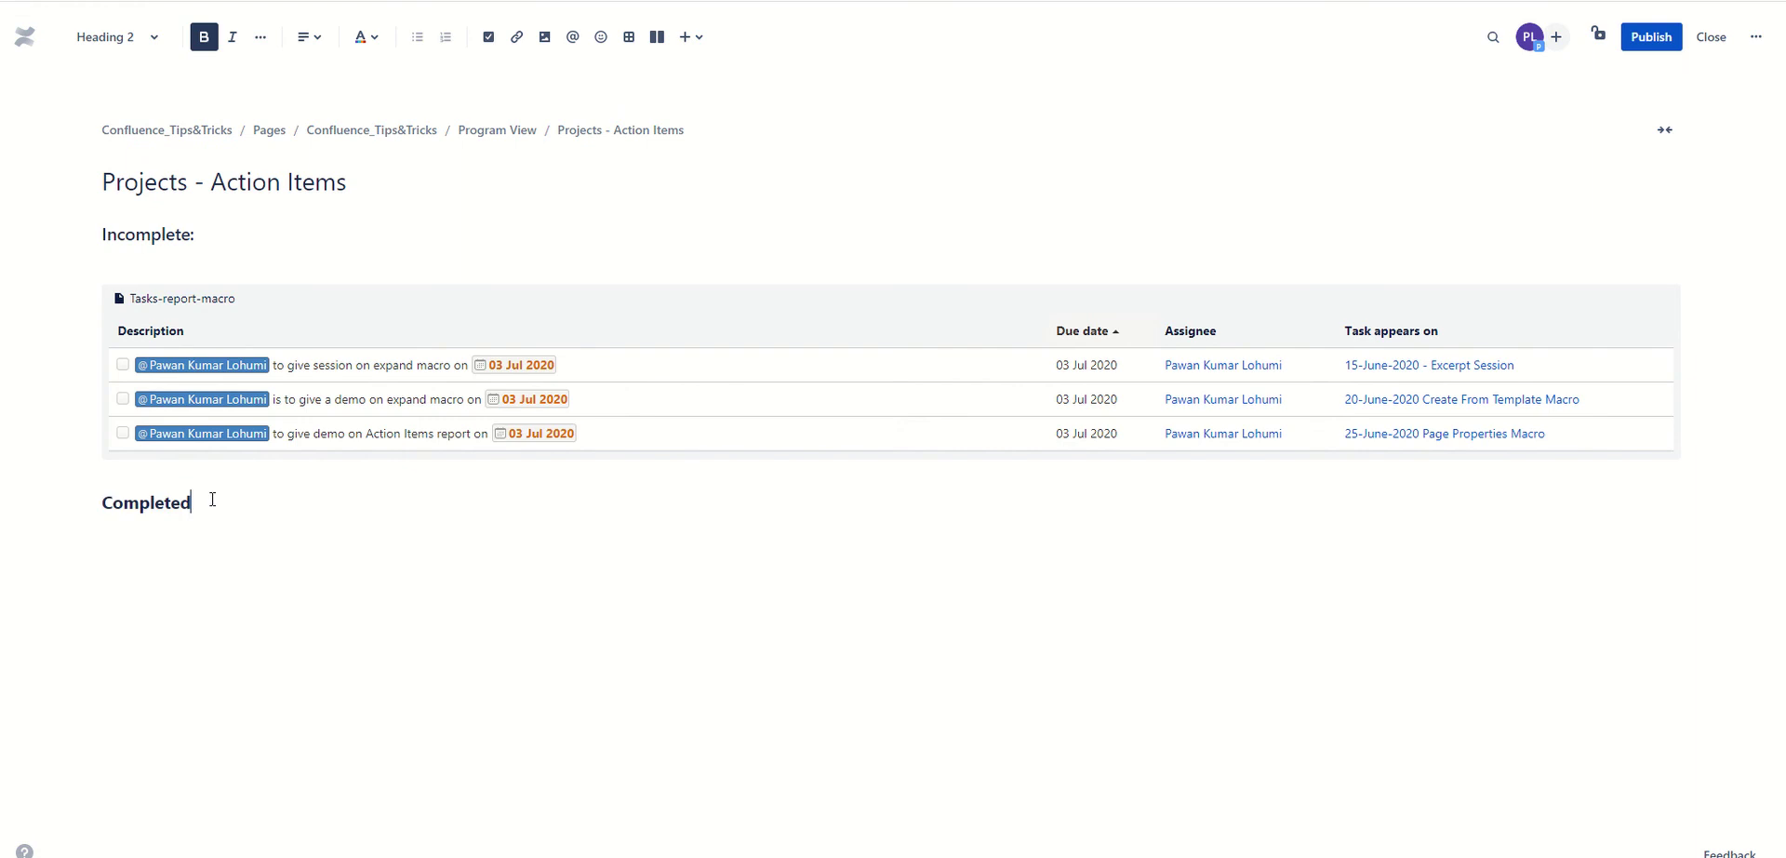
Add a colon after the "Completed" heading without an emoji and start a new paragraph below it.
type(":")
key("Return")
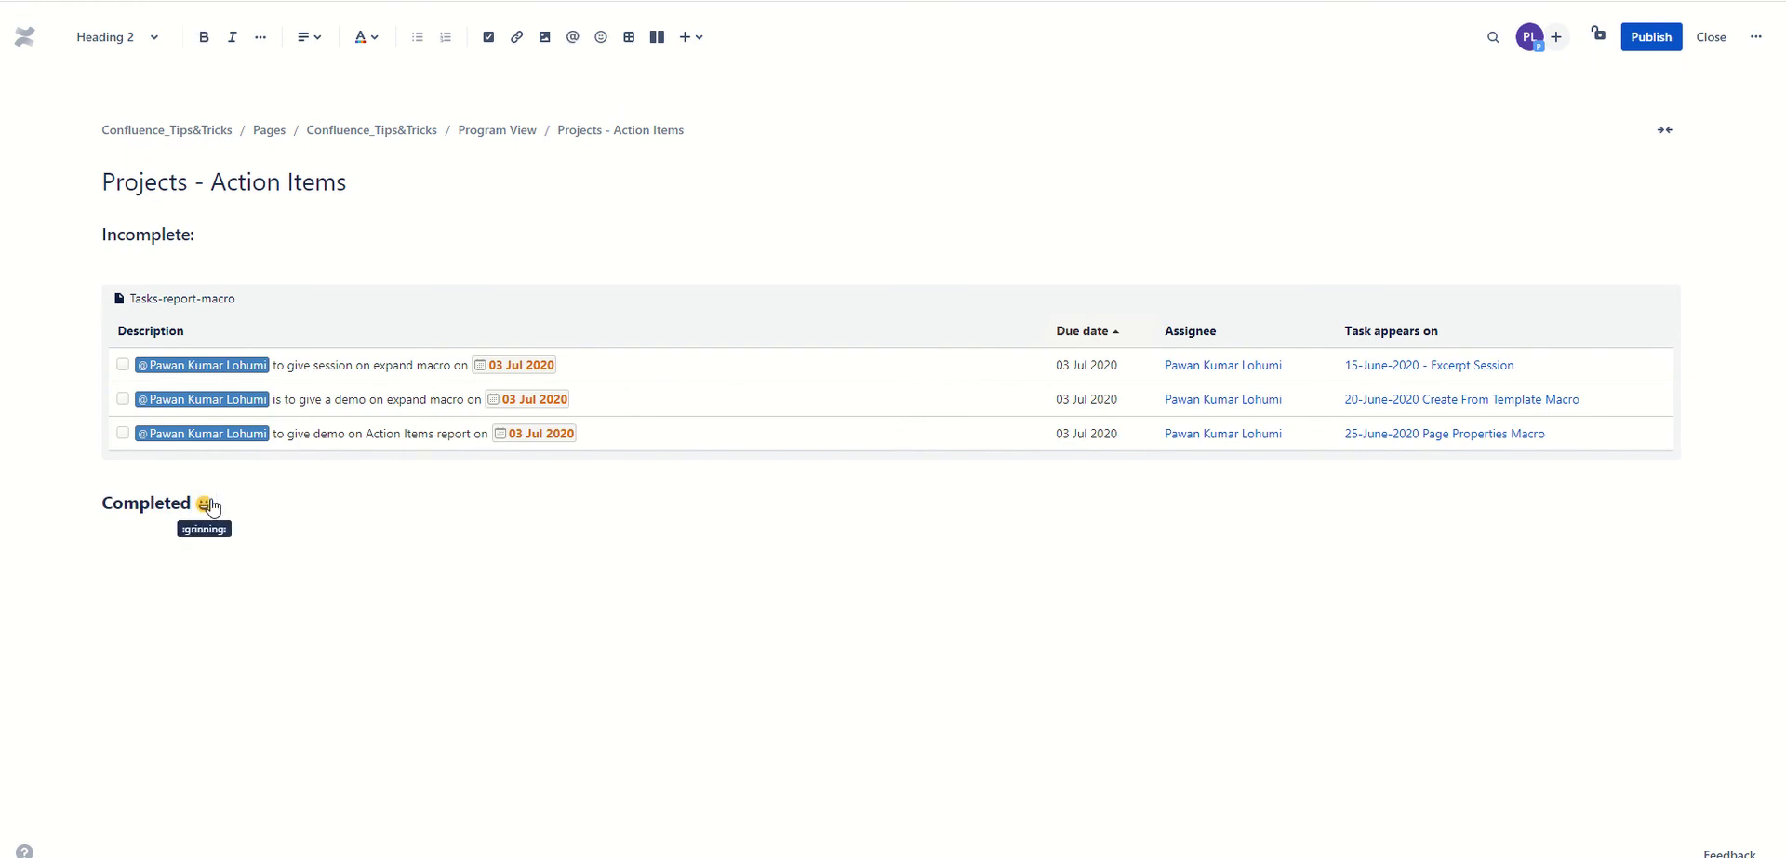
left_click(211, 500)
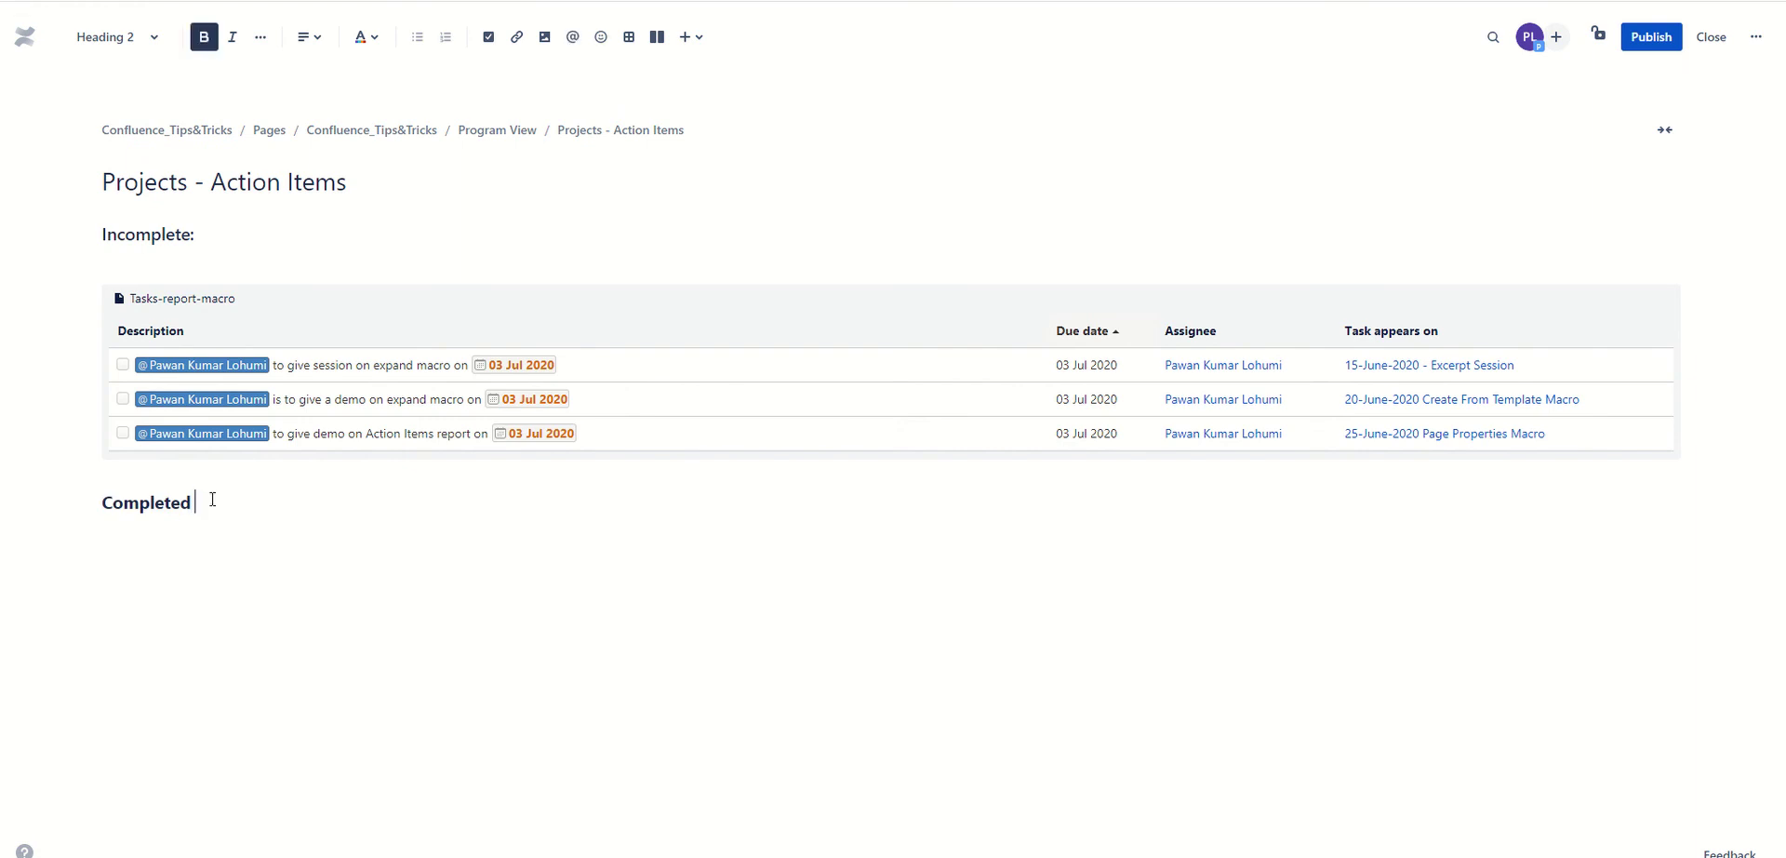
key("ctrl+z")
key("Return")
key("BackSpace")
key("Return")
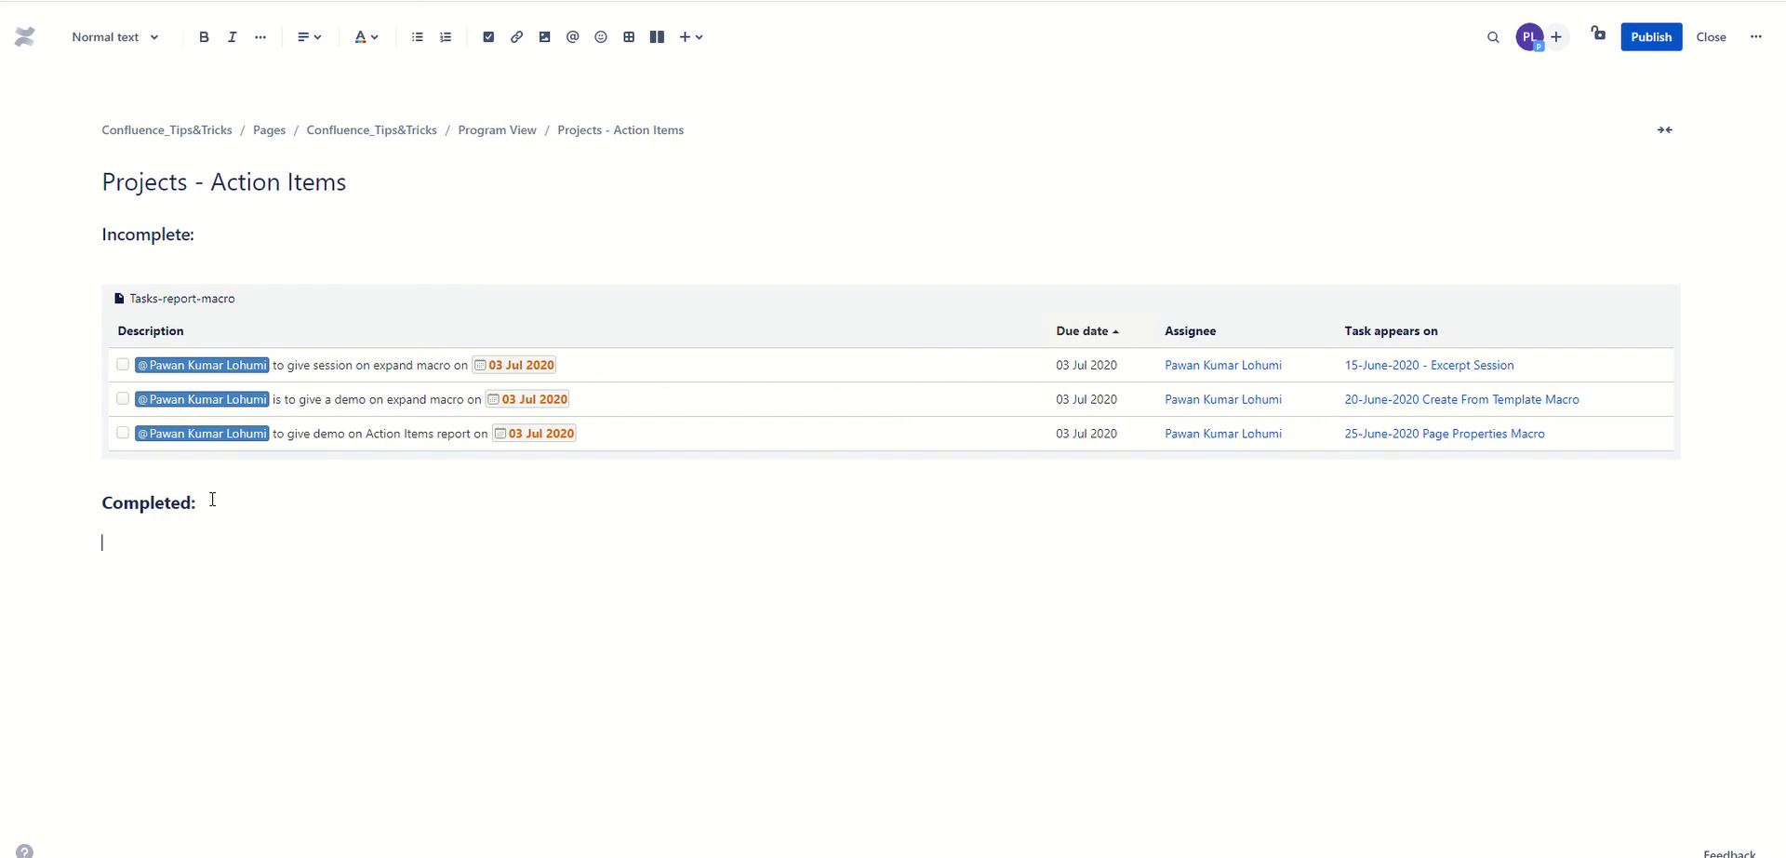
Make the "Incomplete:" heading bold and return to the empty paragraph below "Completed:".
left_click_drag(201, 244, 93, 228)
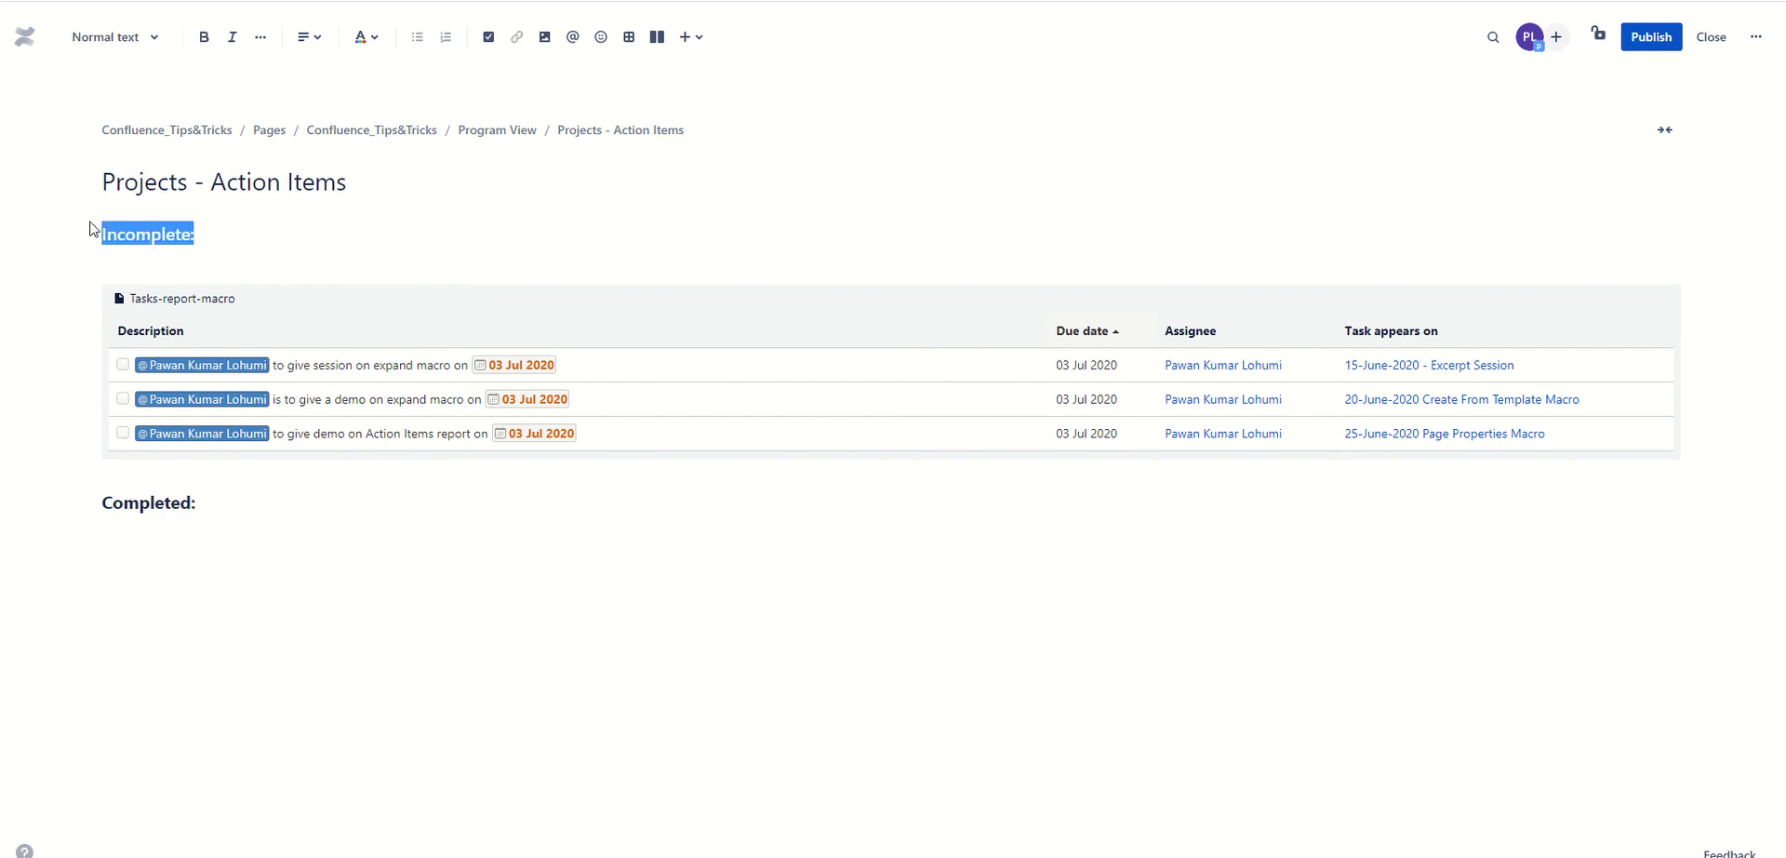
left_click(169, 541)
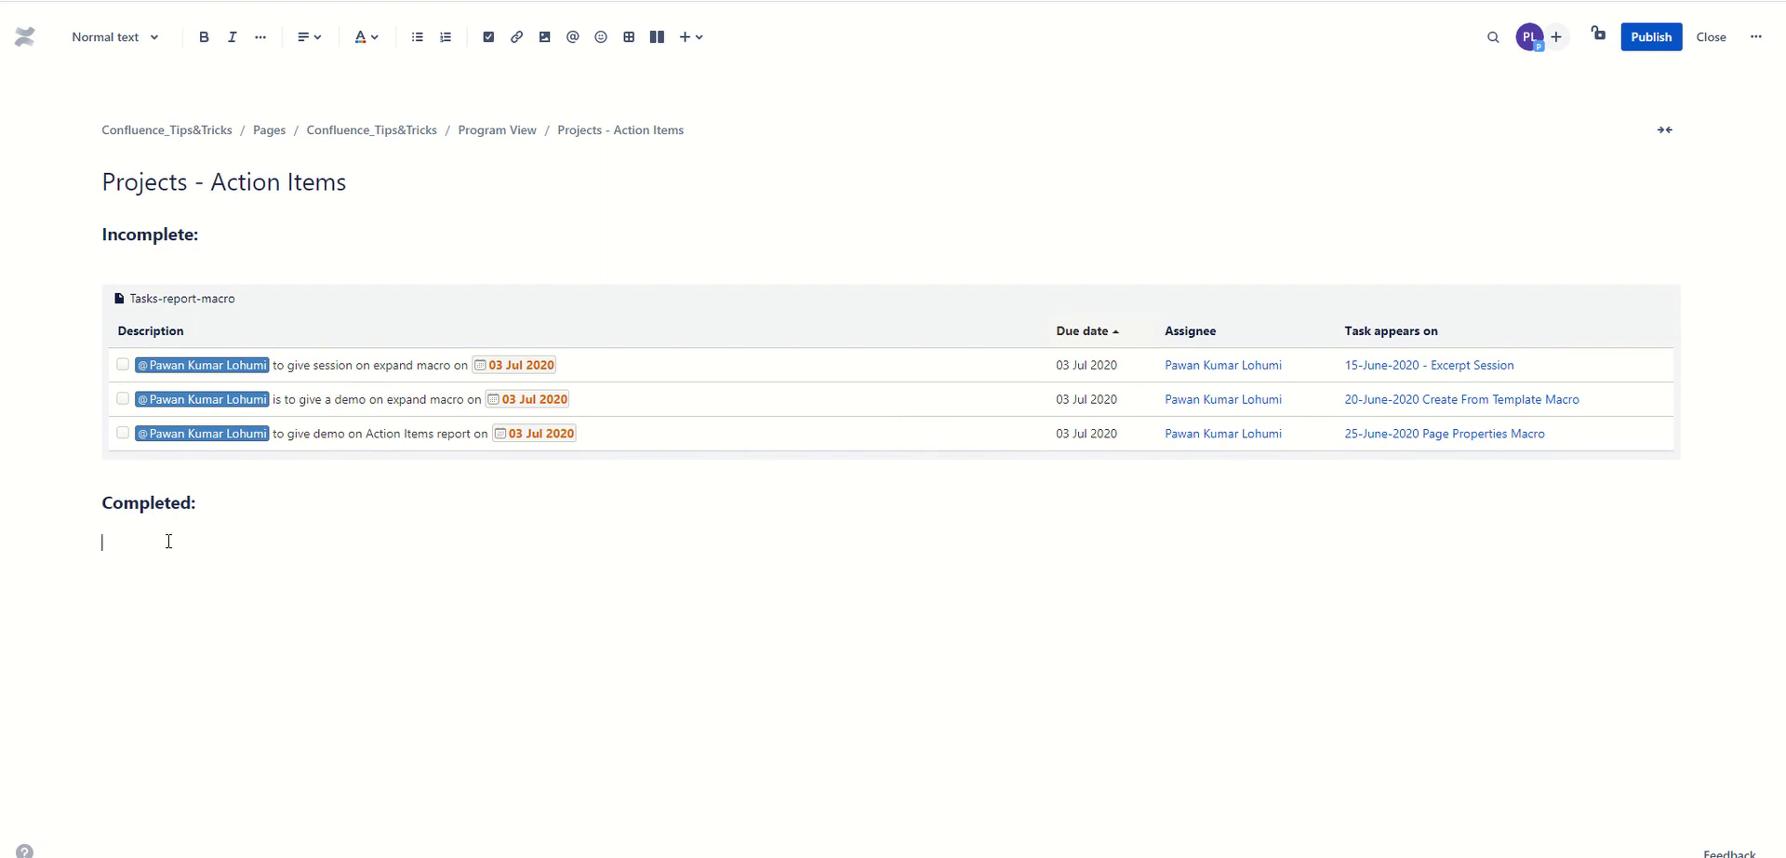
Copy the Task report macro from the Incomplete section into the paragraph below the "Completed:" heading.
left_click(247, 299)
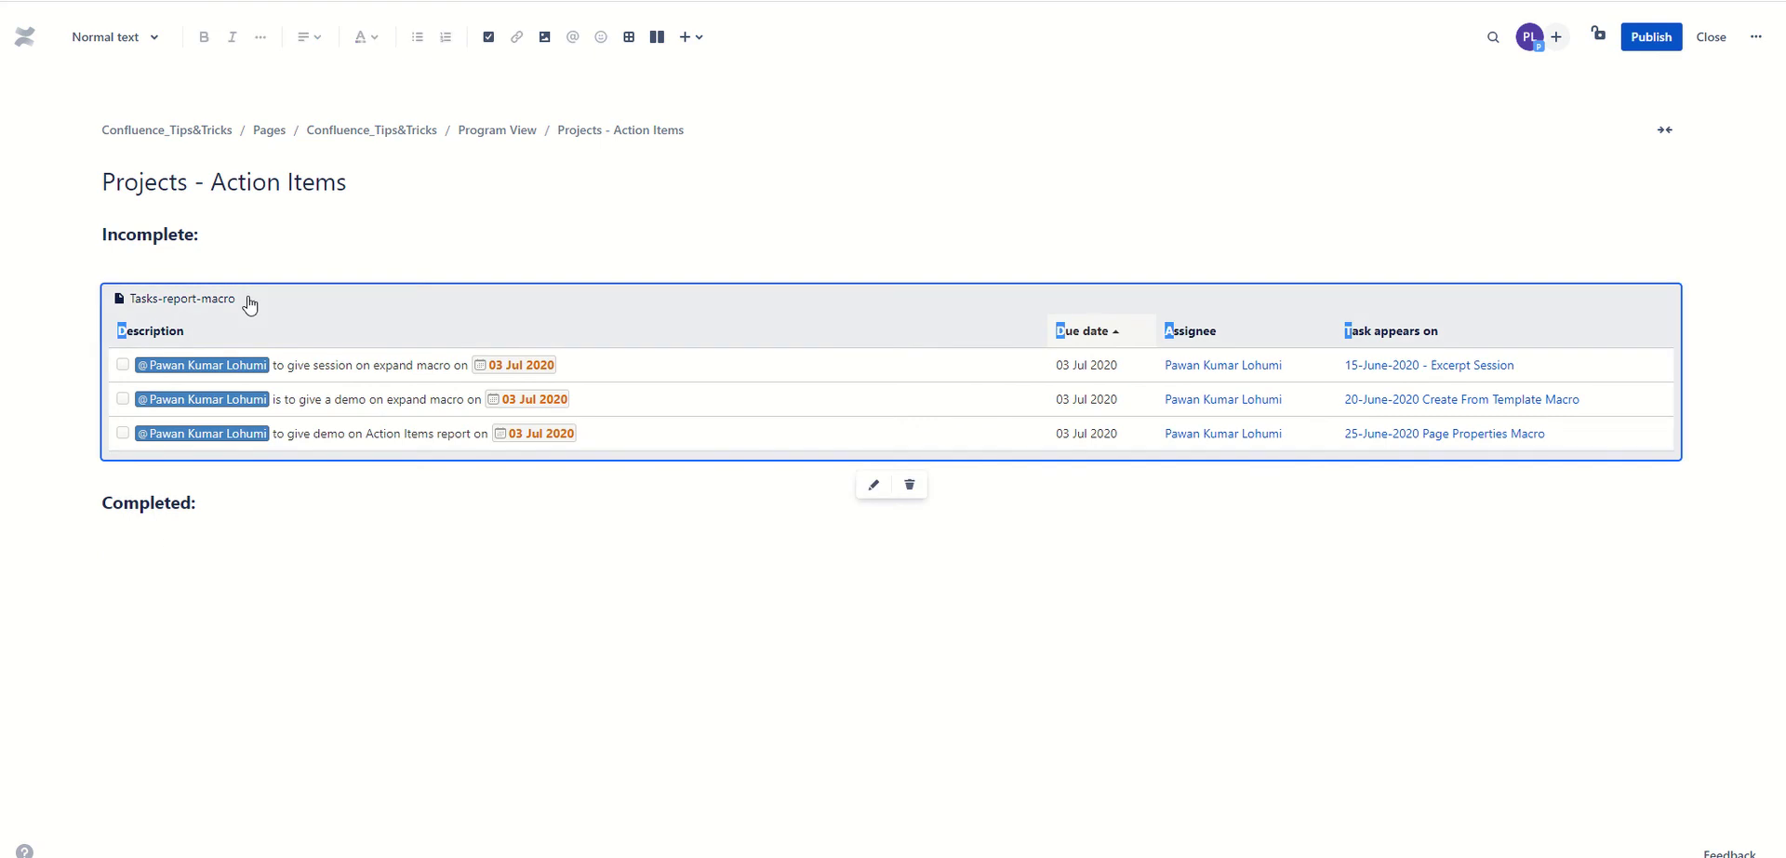
left_click(160, 543)
key("ctrl+v")
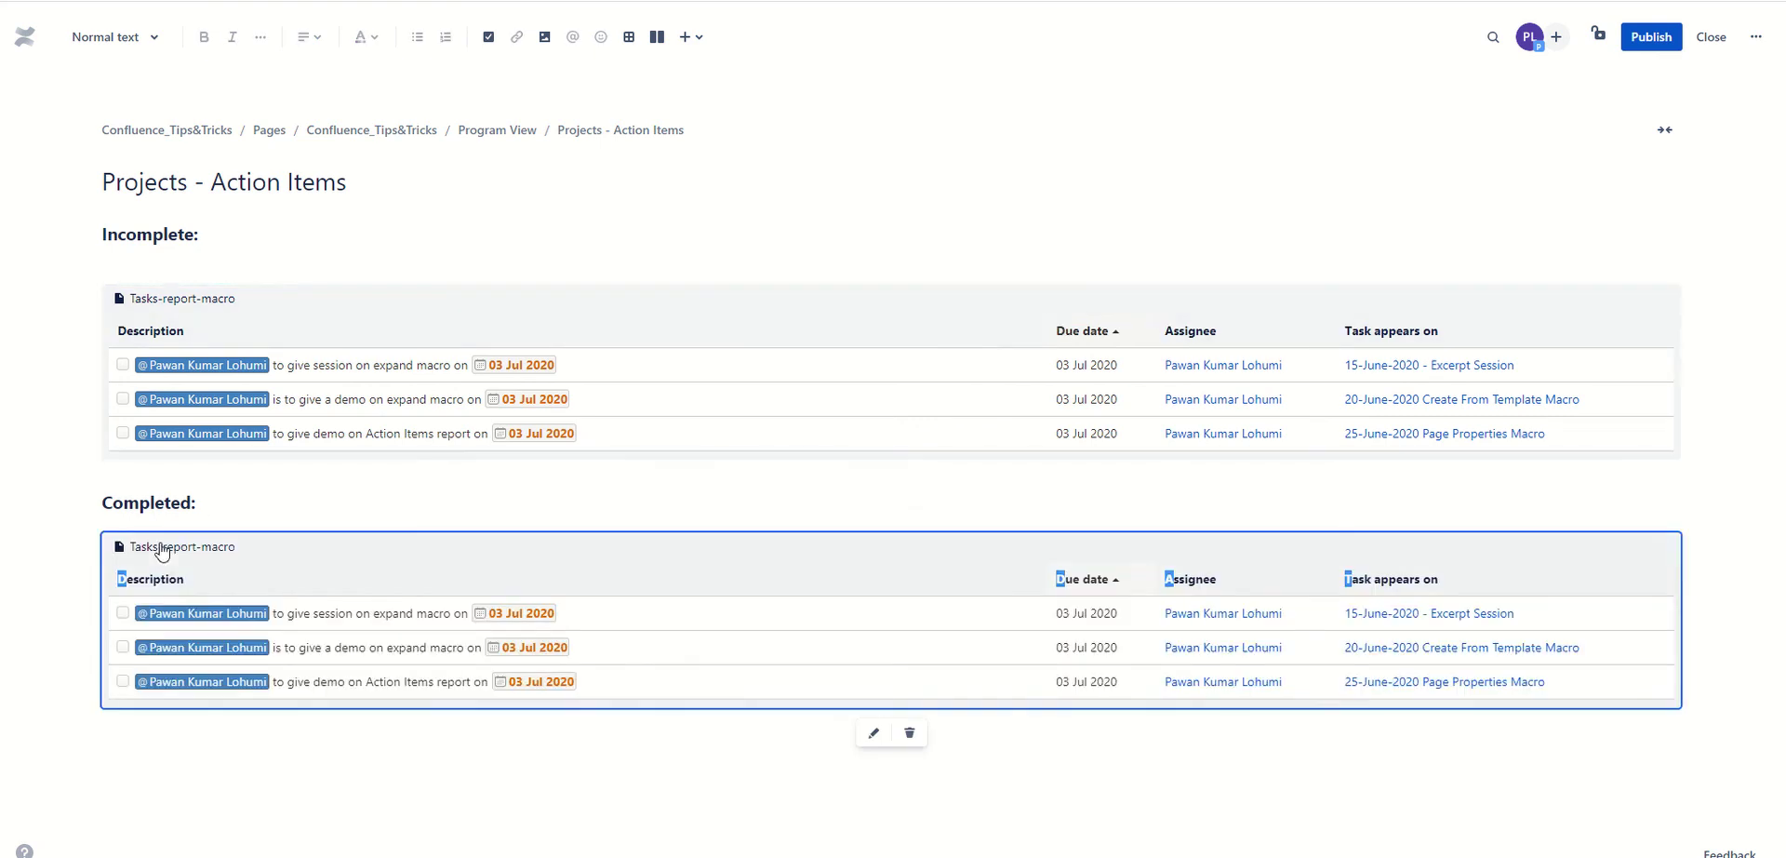
Set the task status of the Task report macro below "Completed:" to complete.
left_click(873, 735)
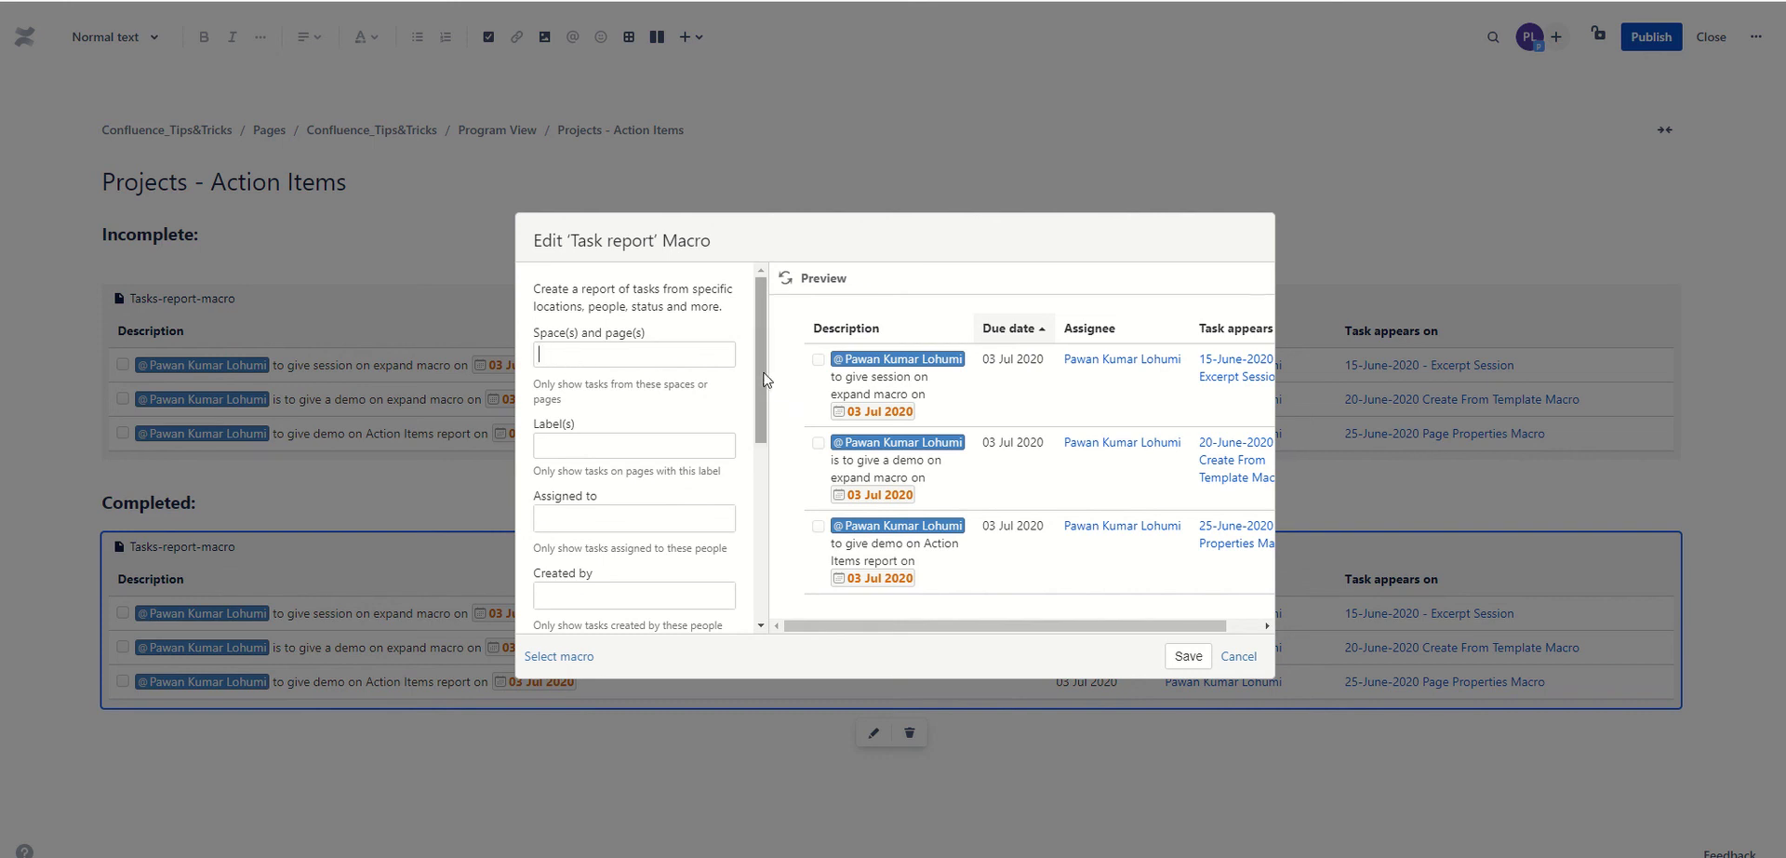
left_click_drag(761, 395, 761, 571)
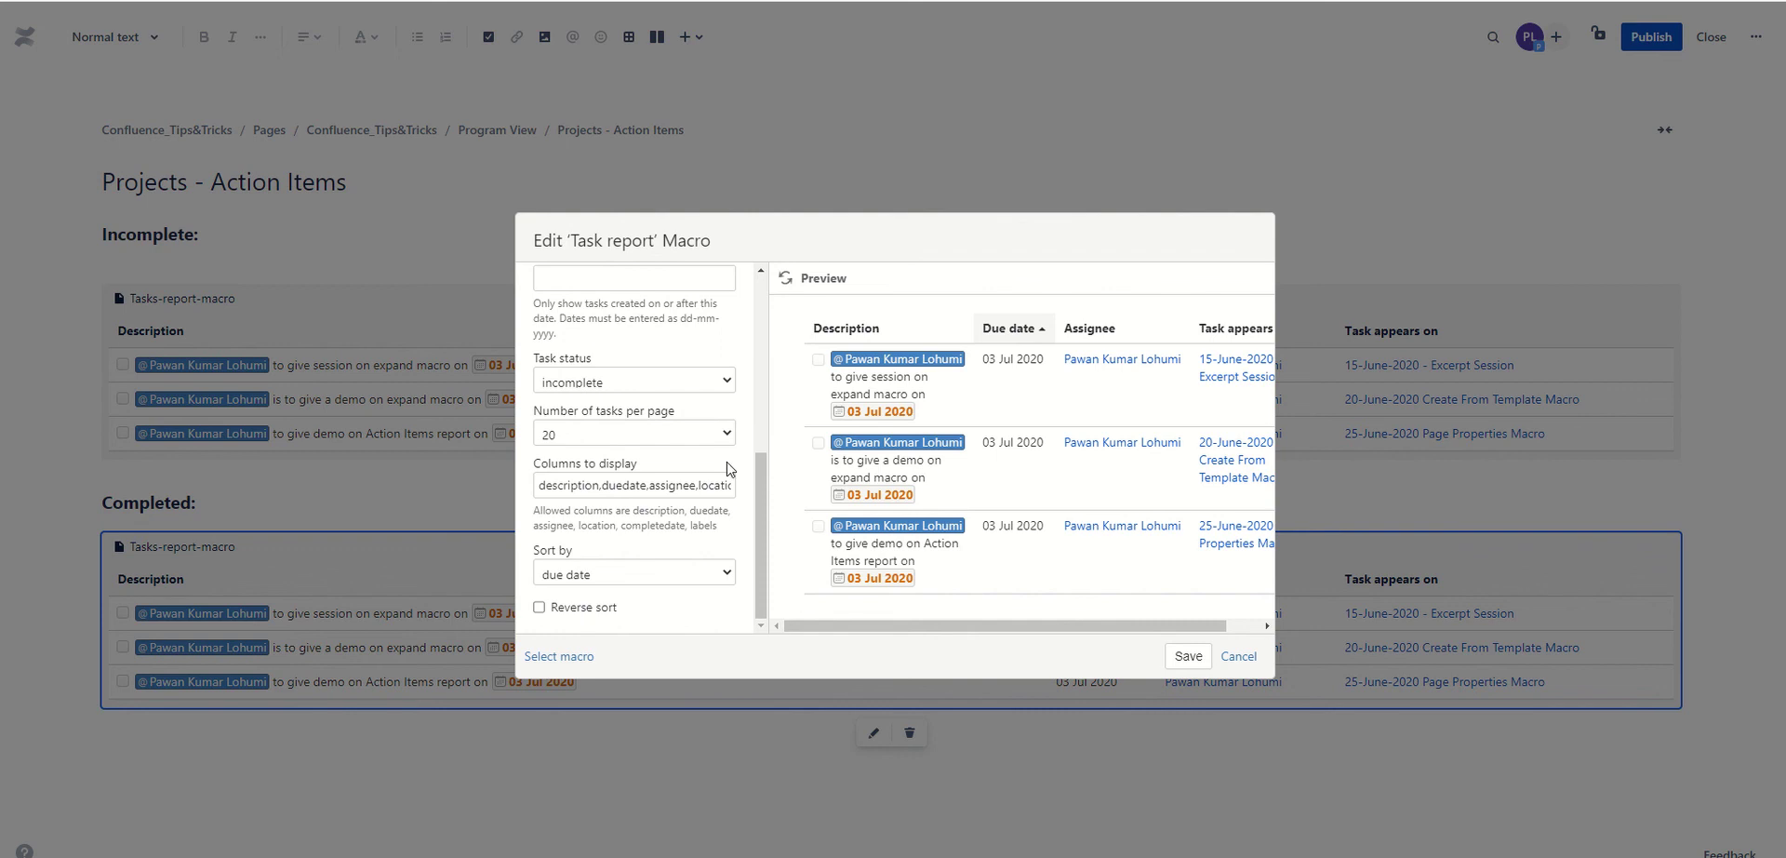
left_click(716, 391)
left_click(699, 409)
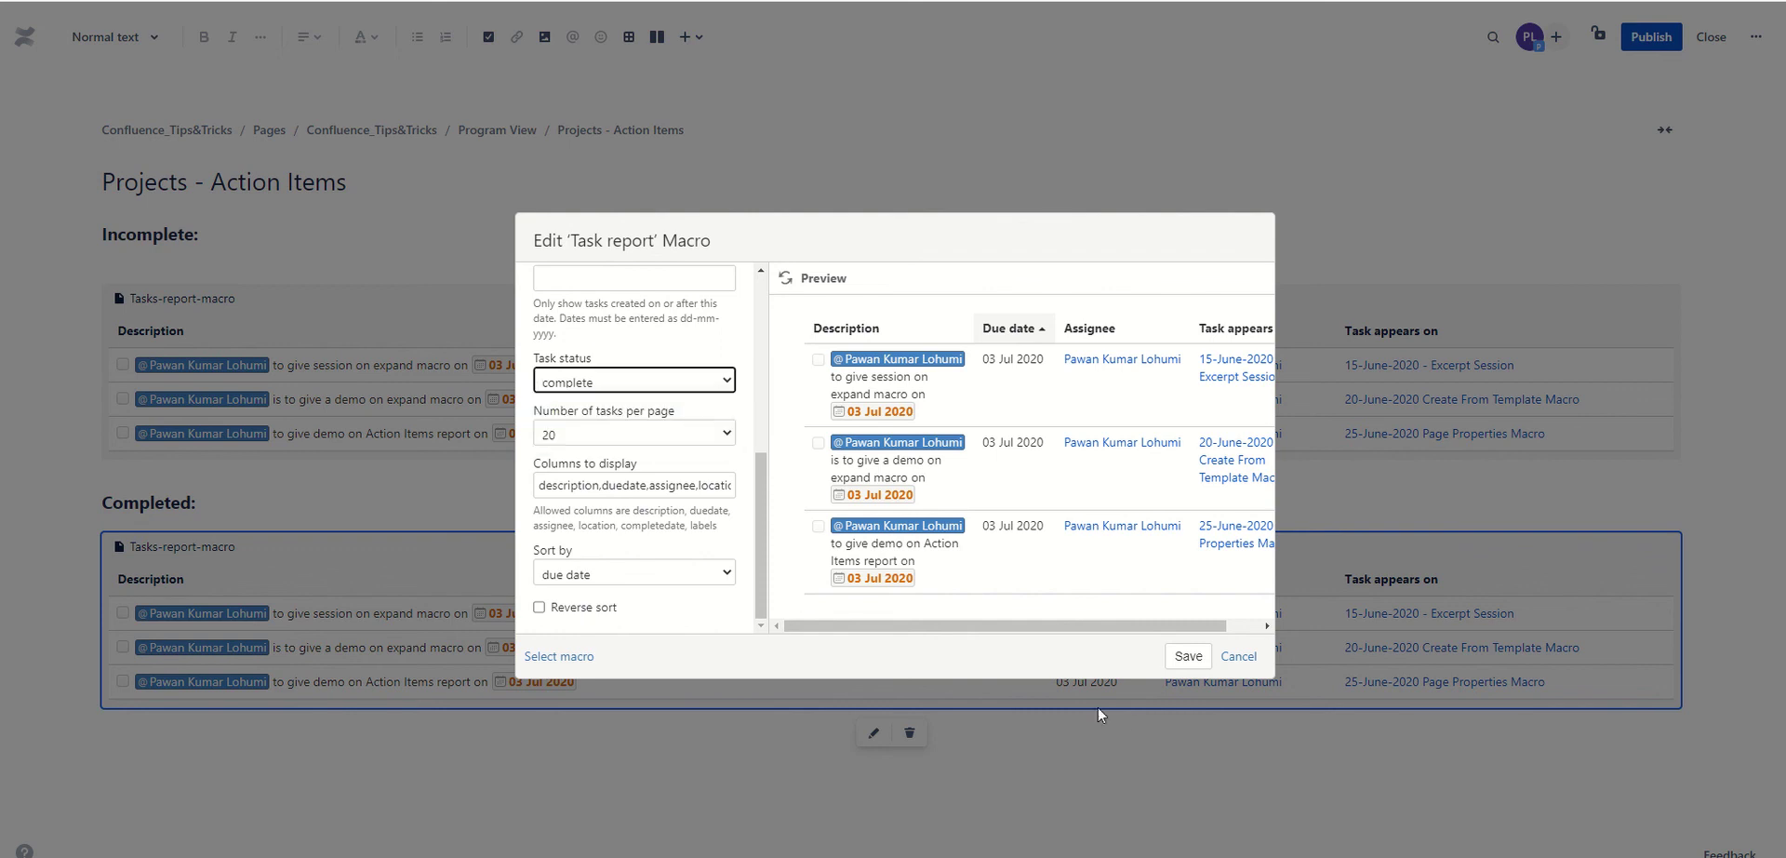
Remove duedate from the Completed report's columns, keeping description, assignee and location, and save the macro.
left_click(701, 485)
double_click(671, 484)
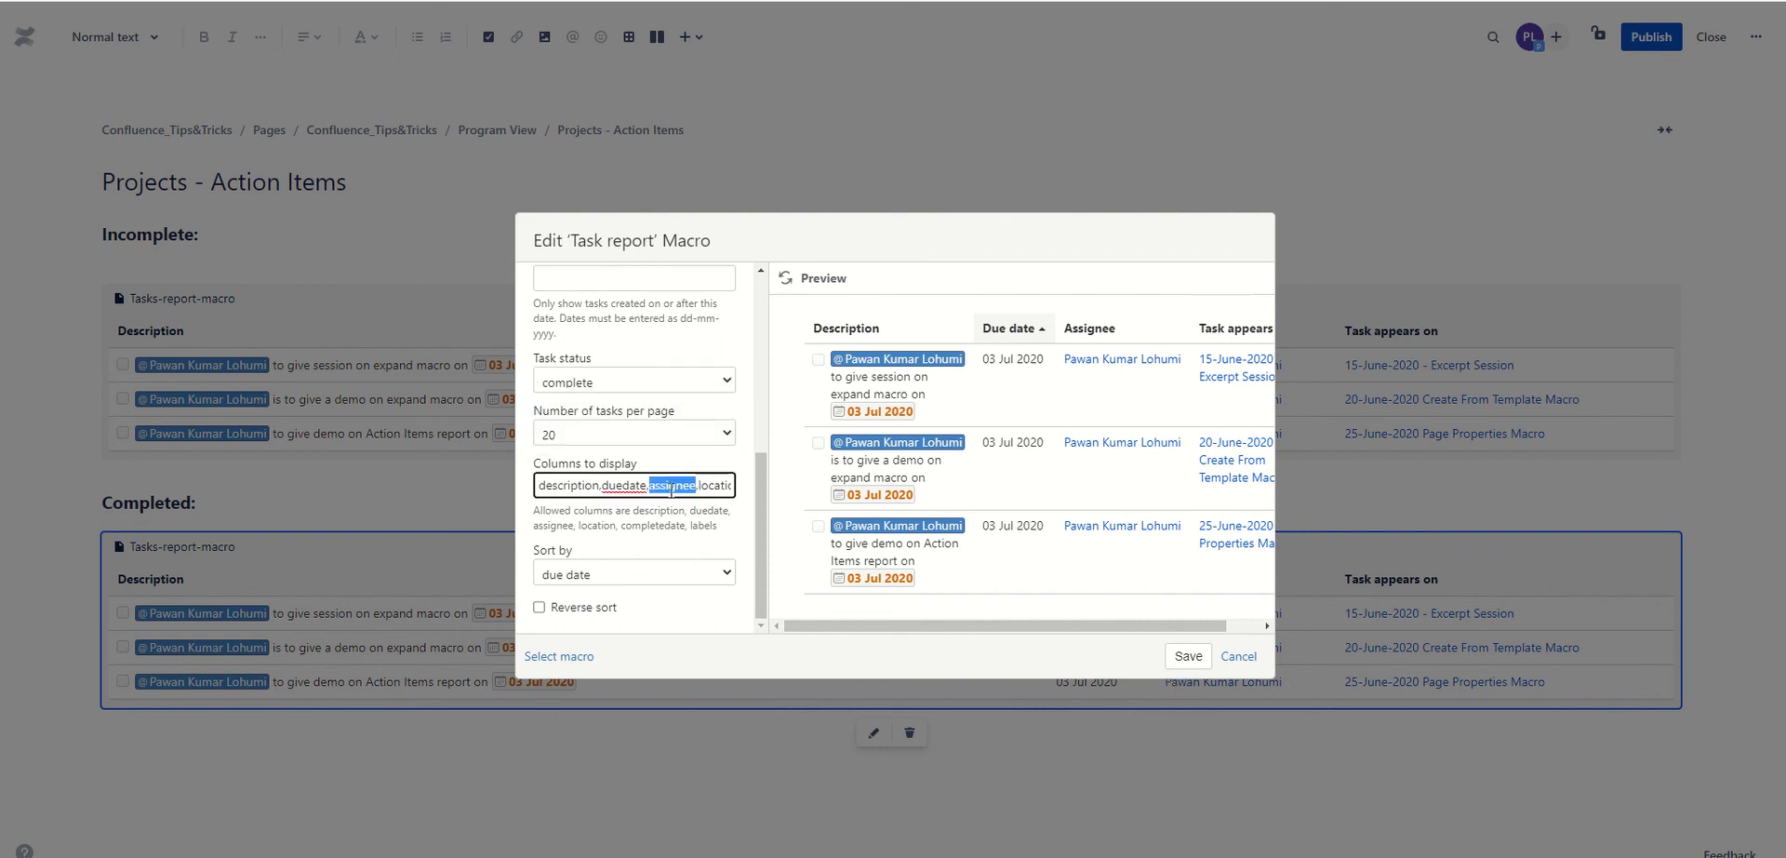
double_click(624, 484)
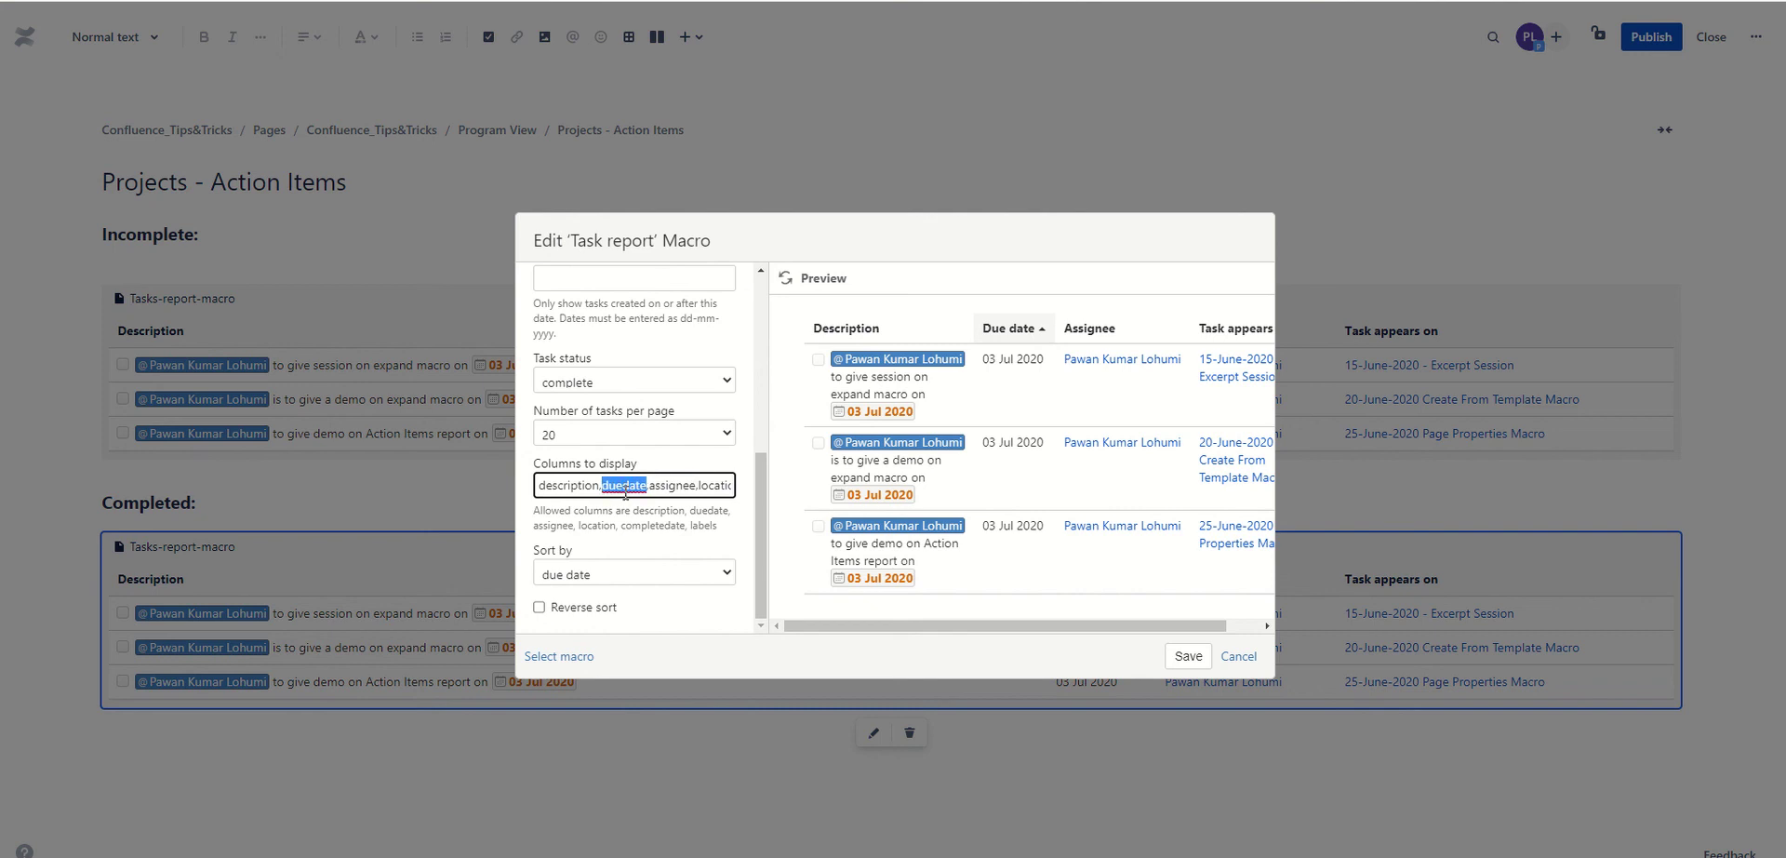
key("BackSpace")
key("BackSpace")
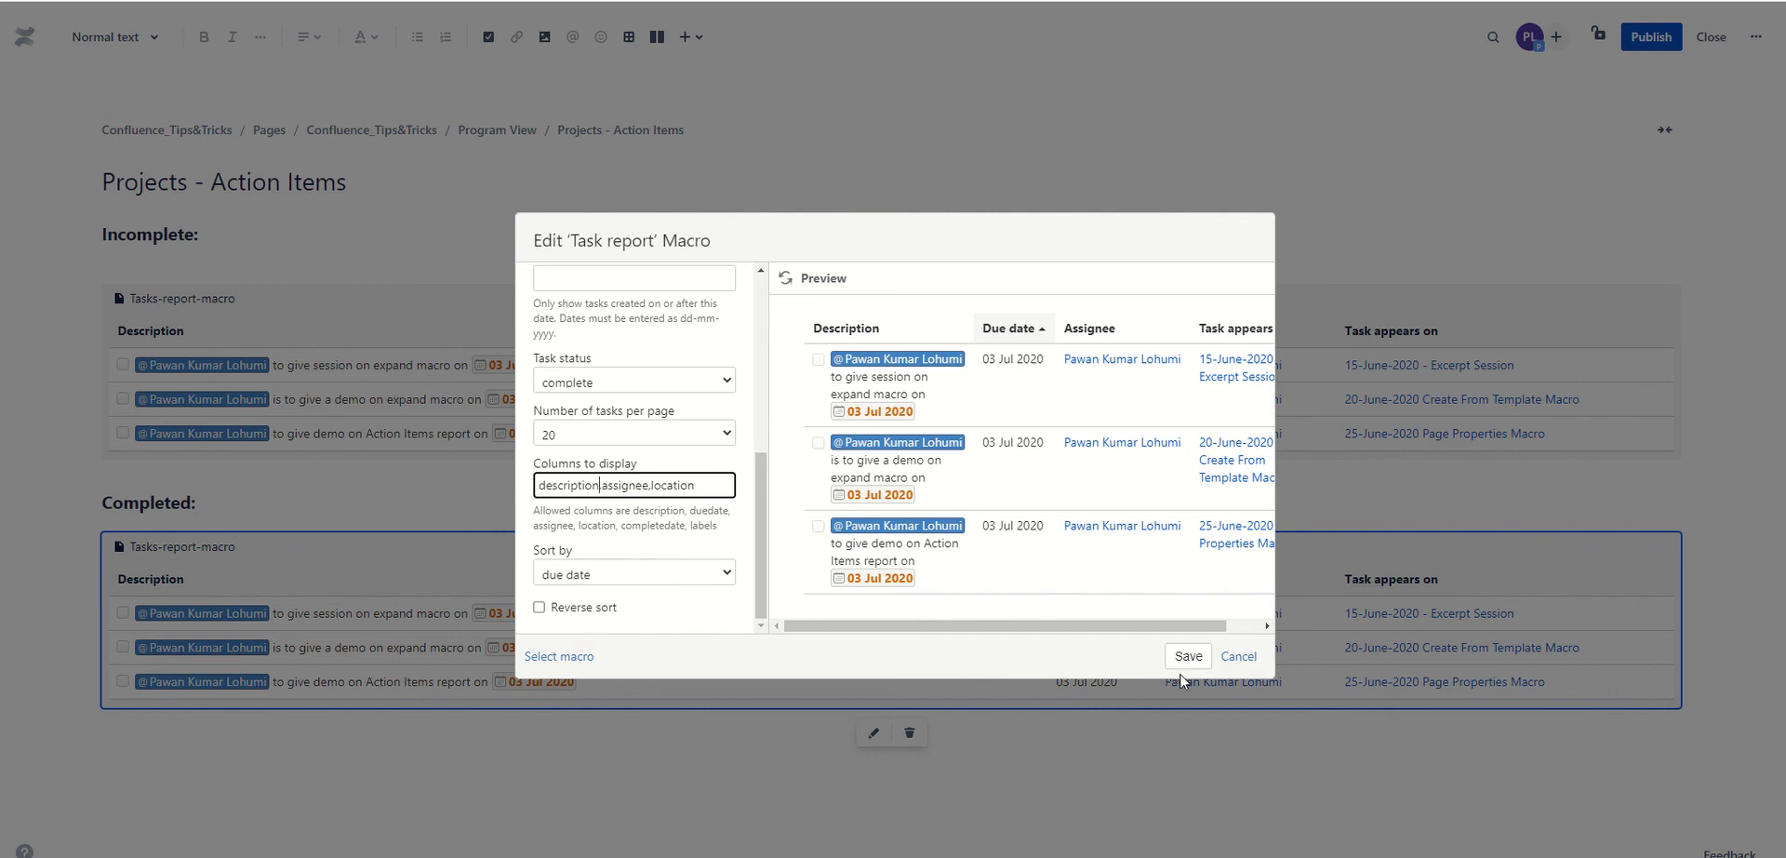
left_click(1209, 658)
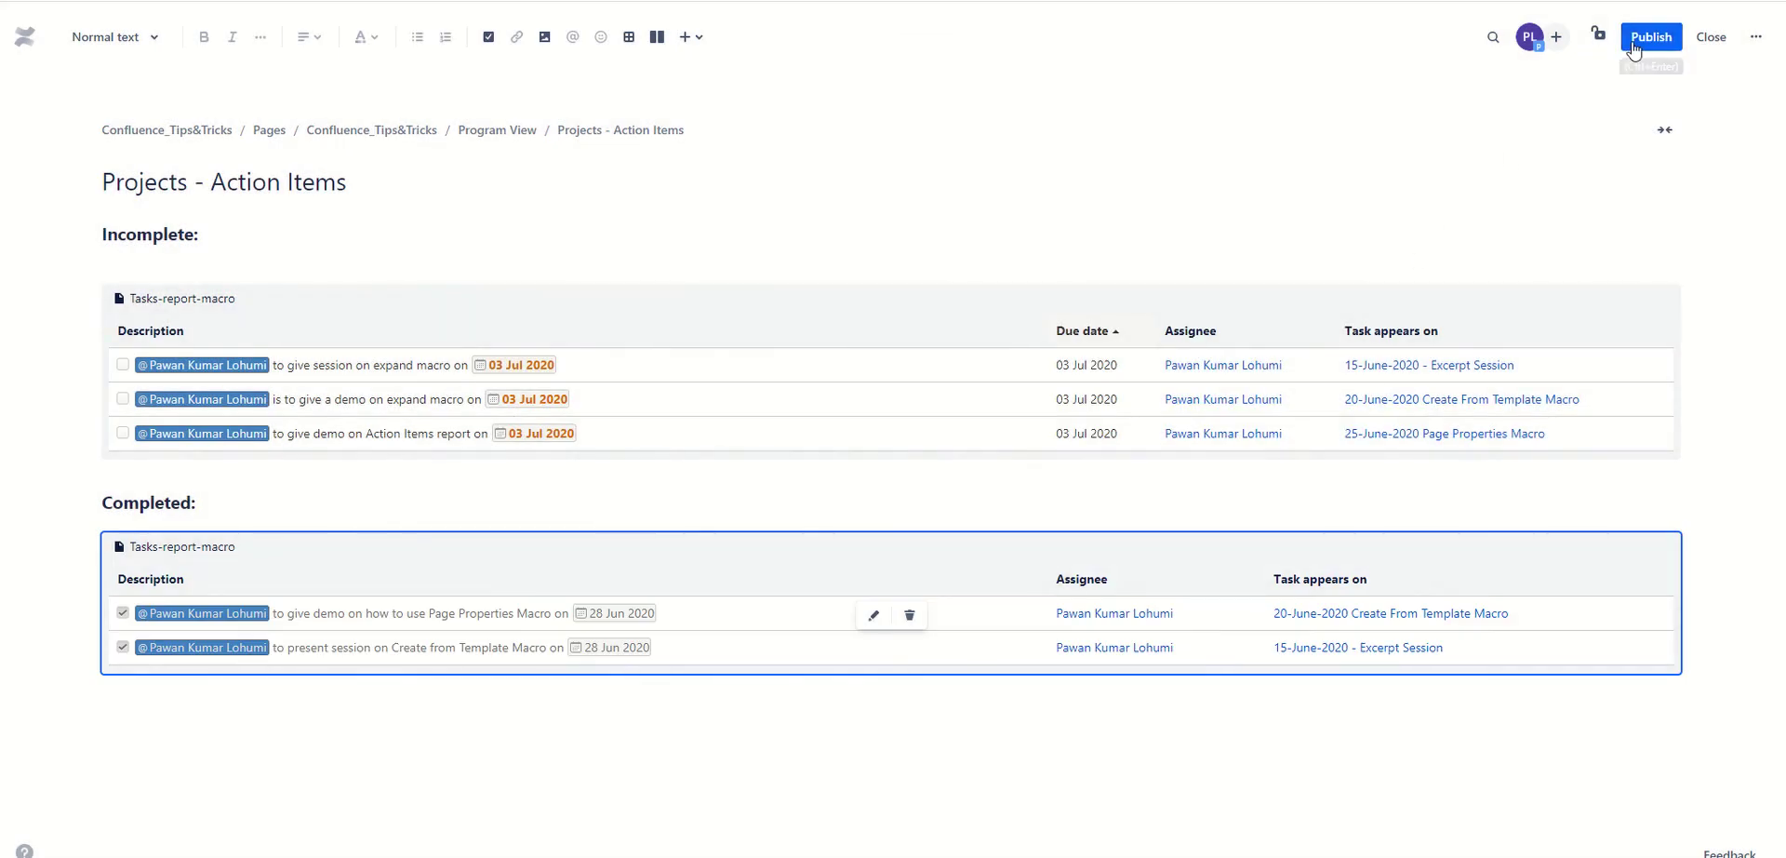
Publish the page and mark the incomplete task "to give session on expand macro" as done.
left_click(1632, 42)
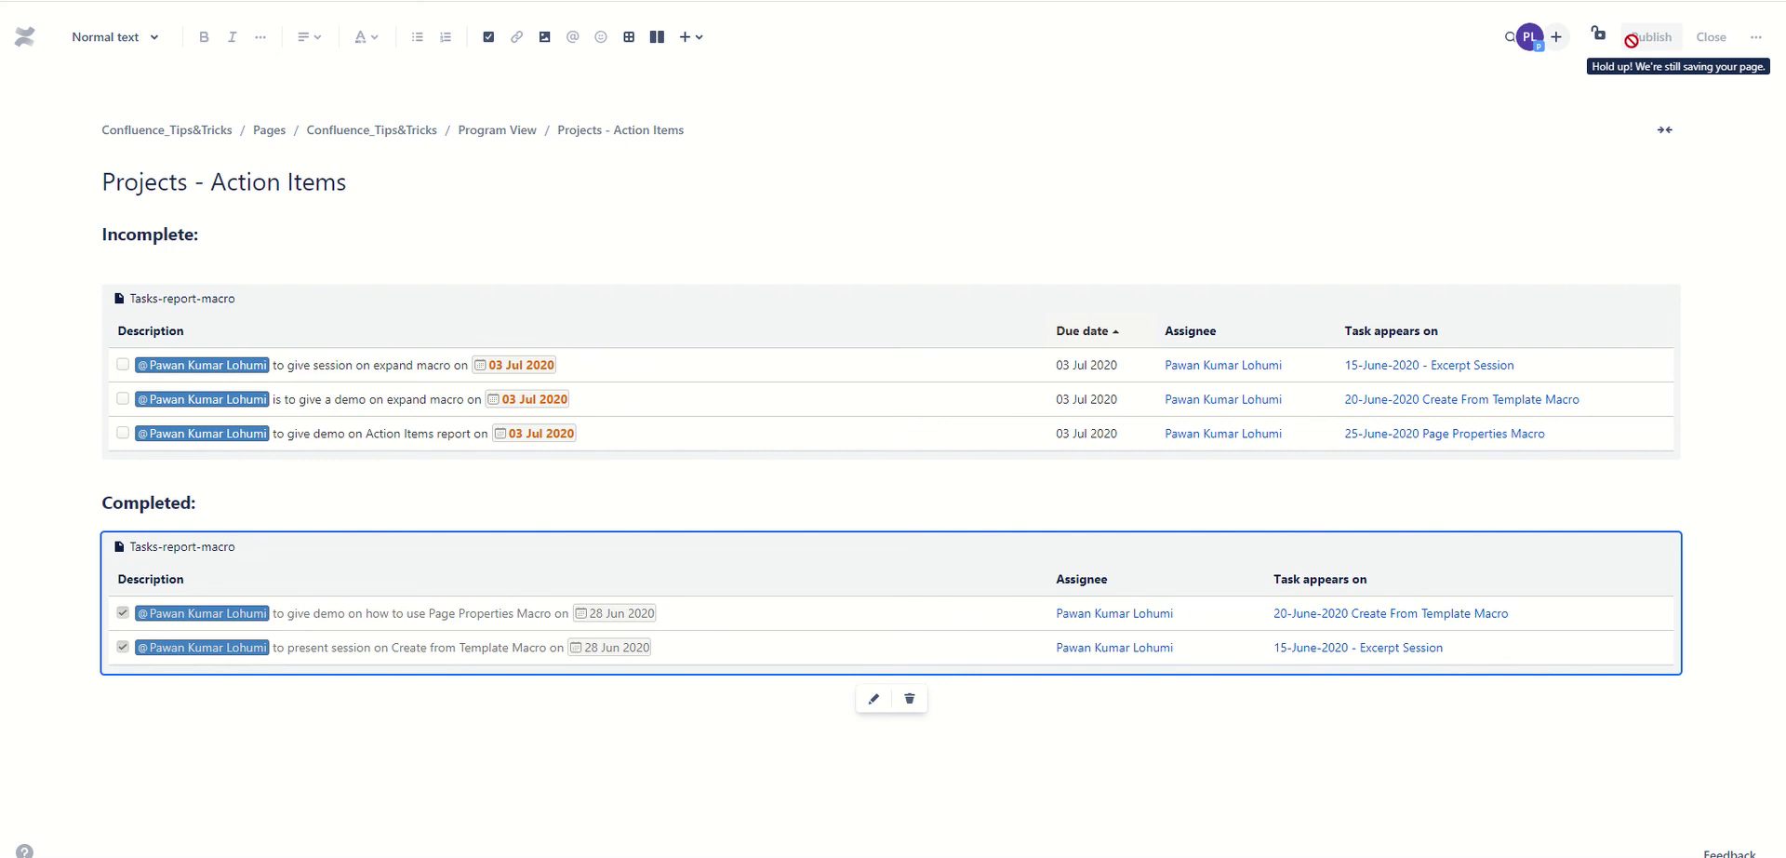
left_click(1634, 39)
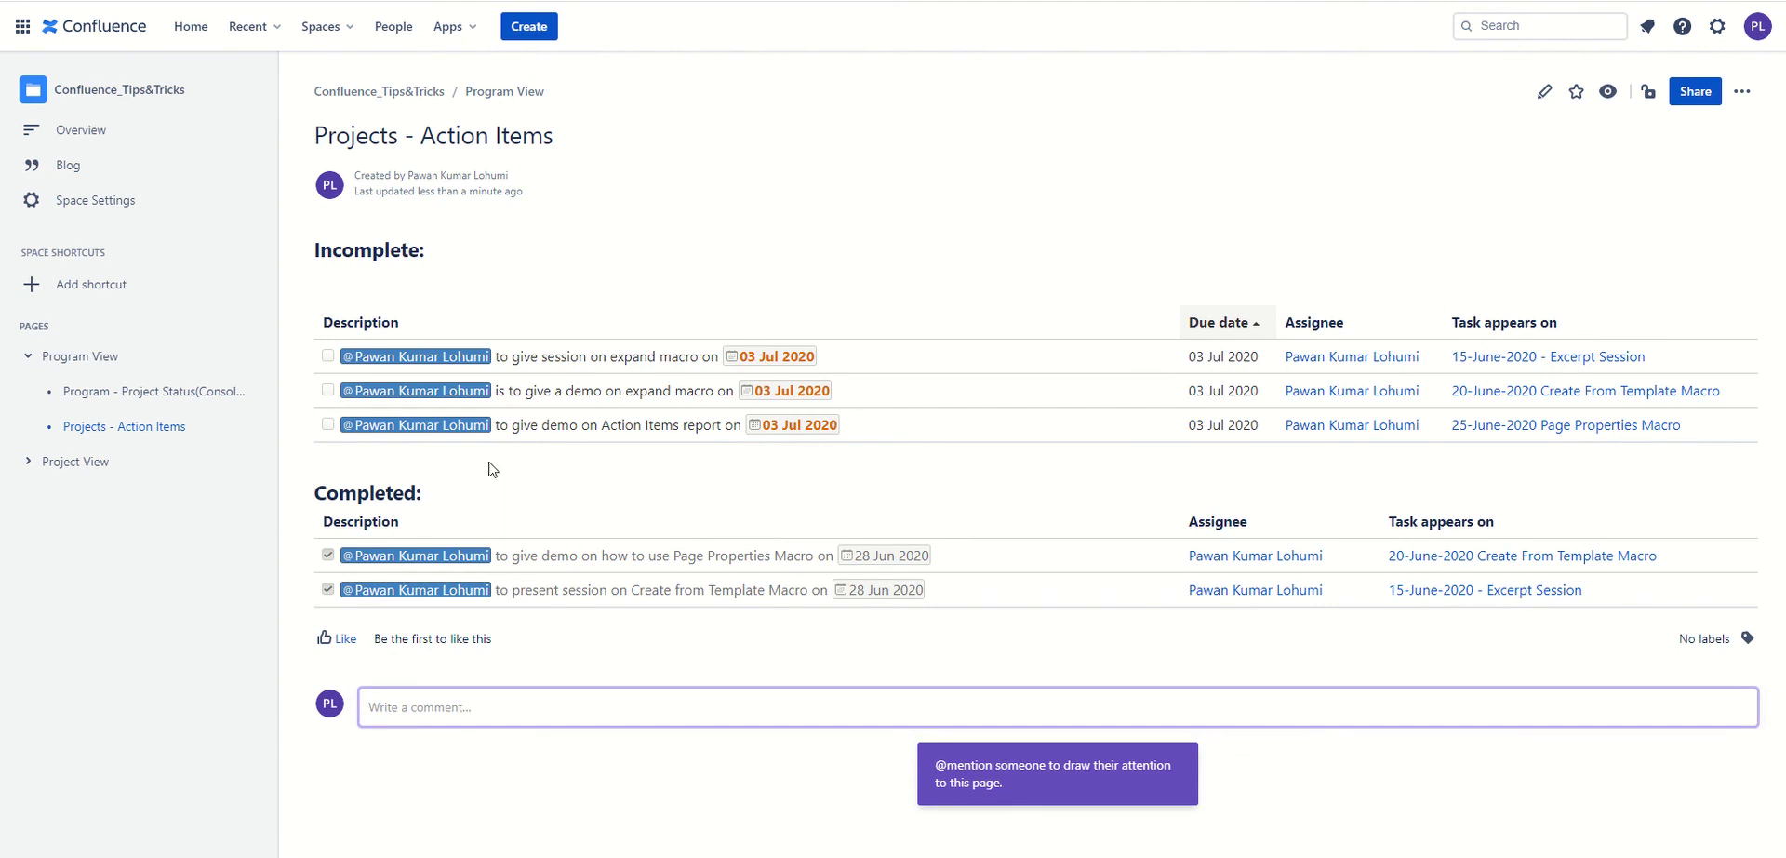
left_click(327, 355)
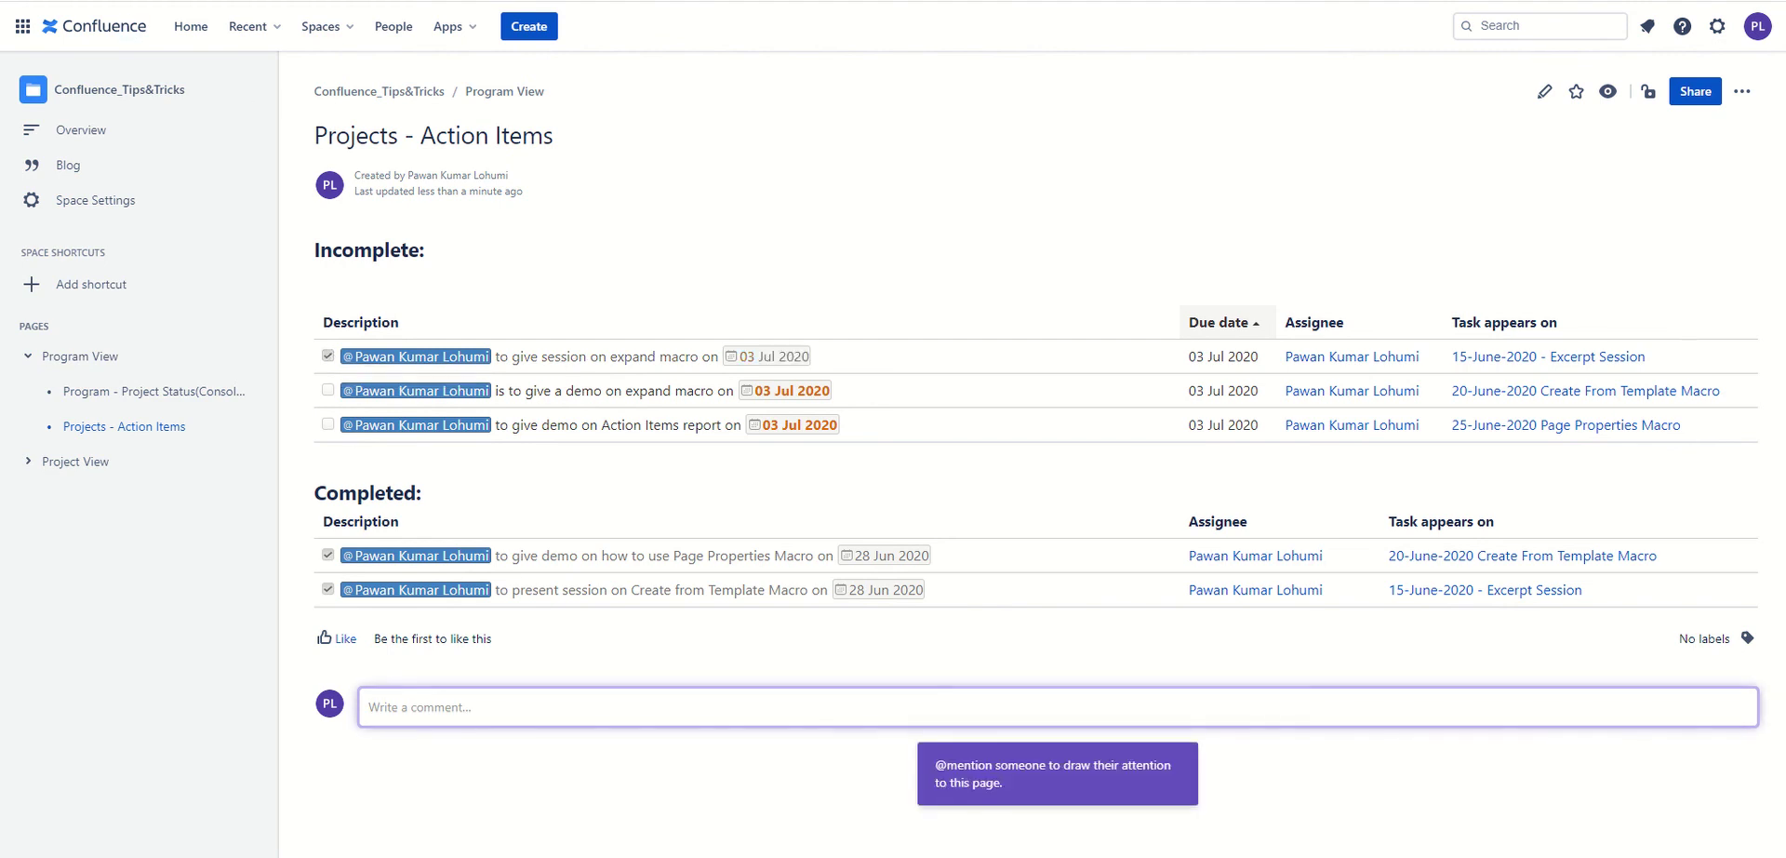
key("F5")
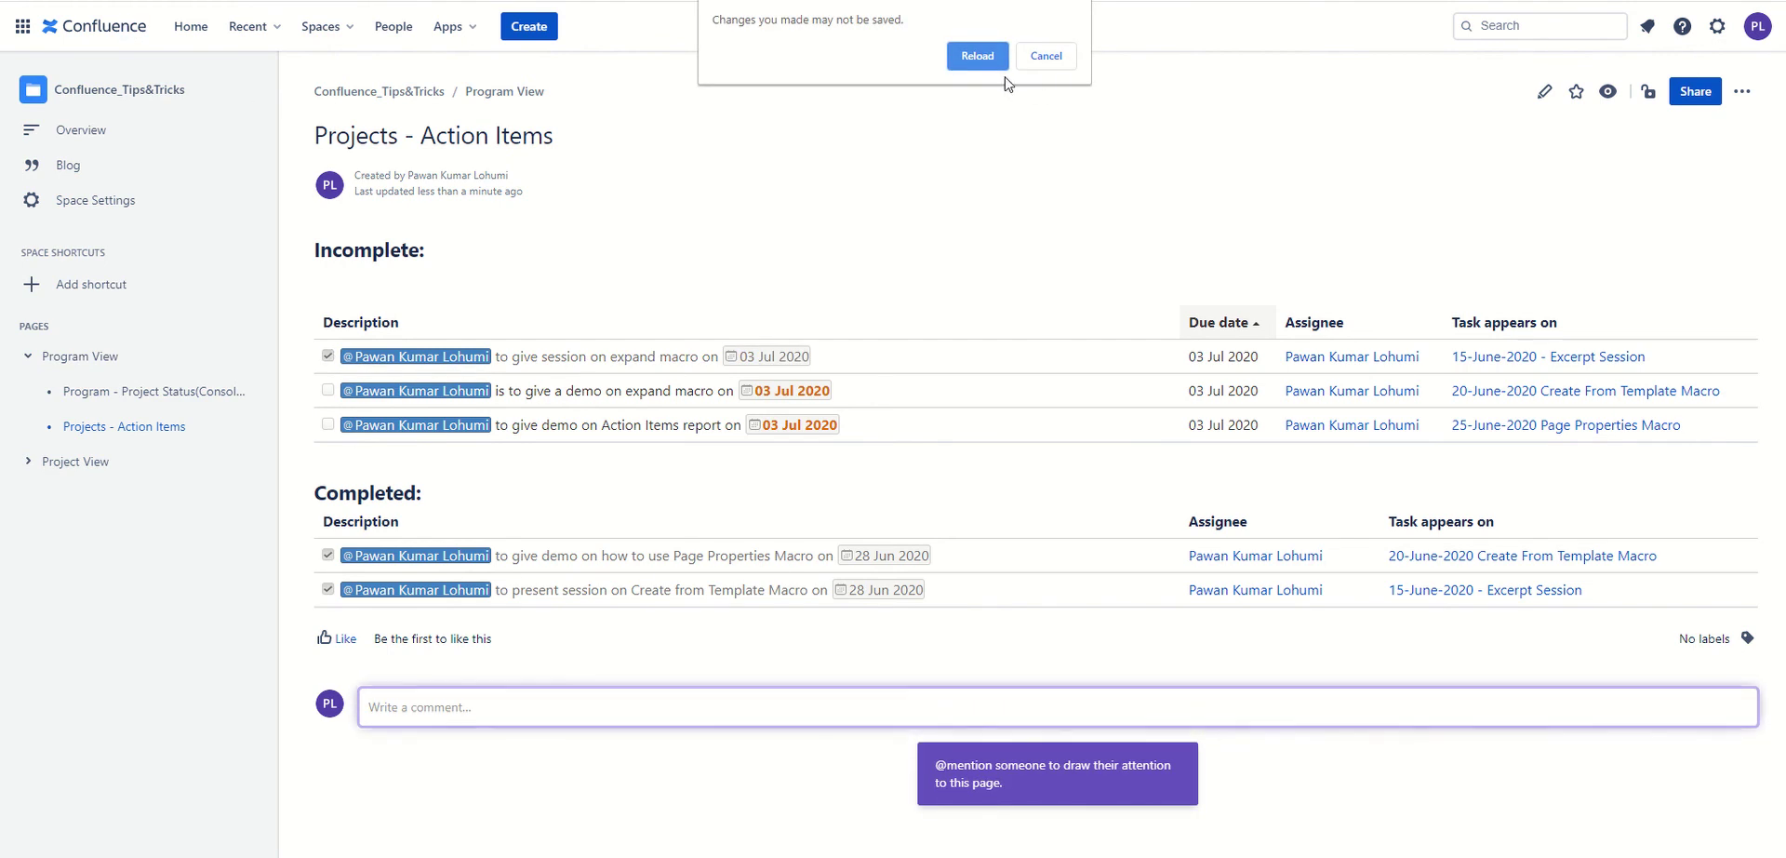
left_click(1046, 63)
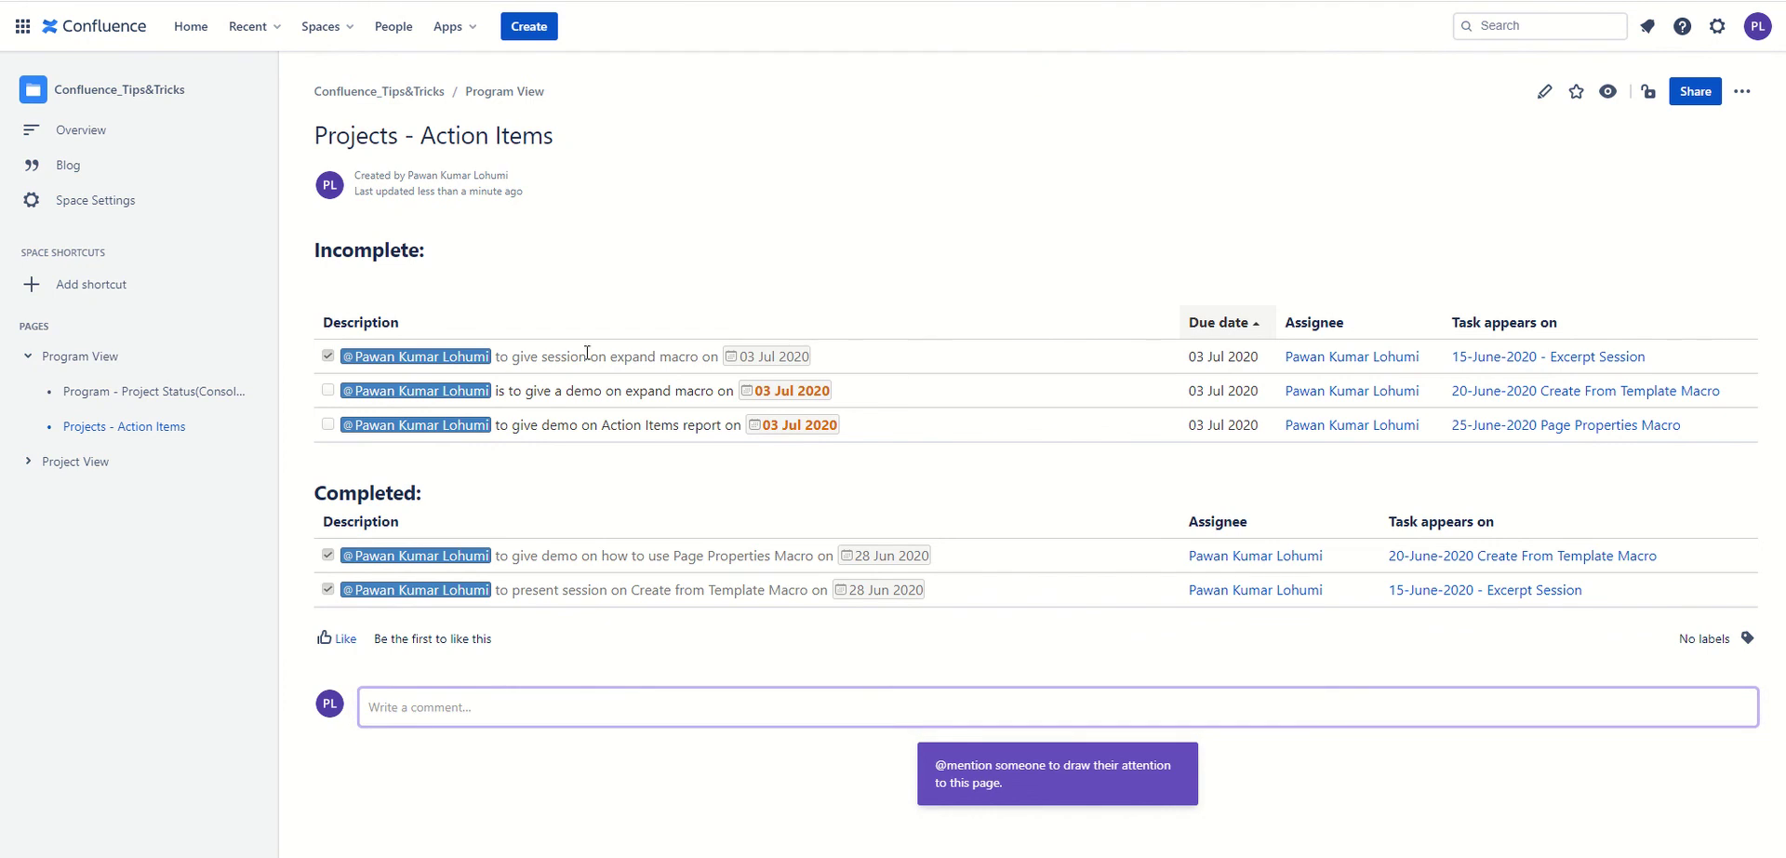
double_click(330, 357)
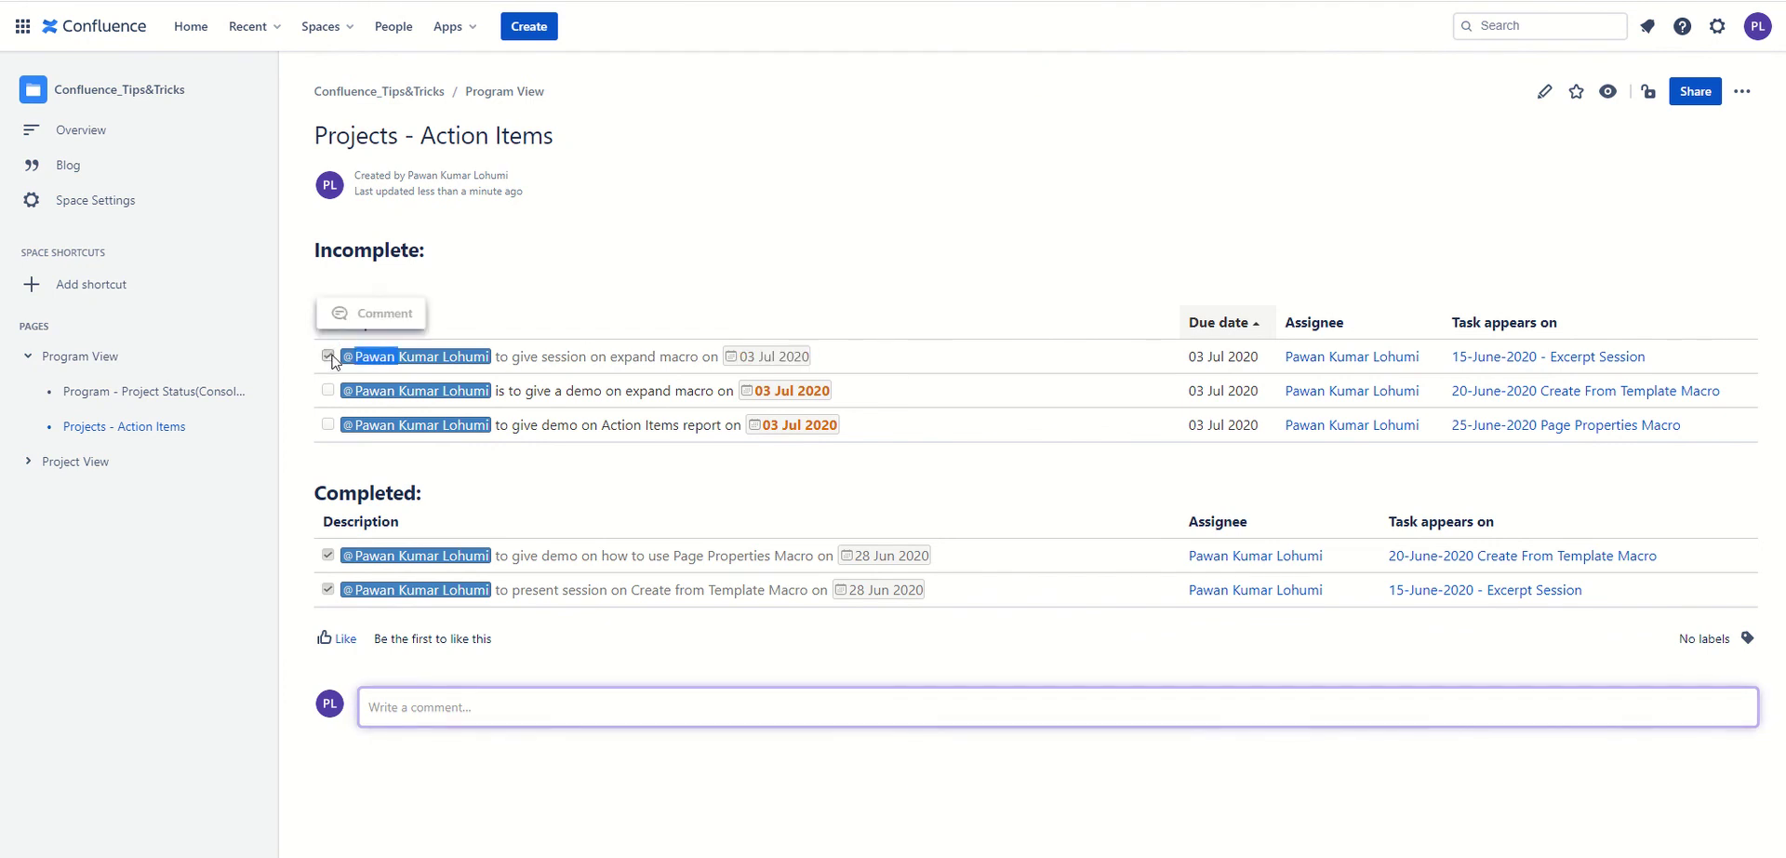
left_click(639, 248)
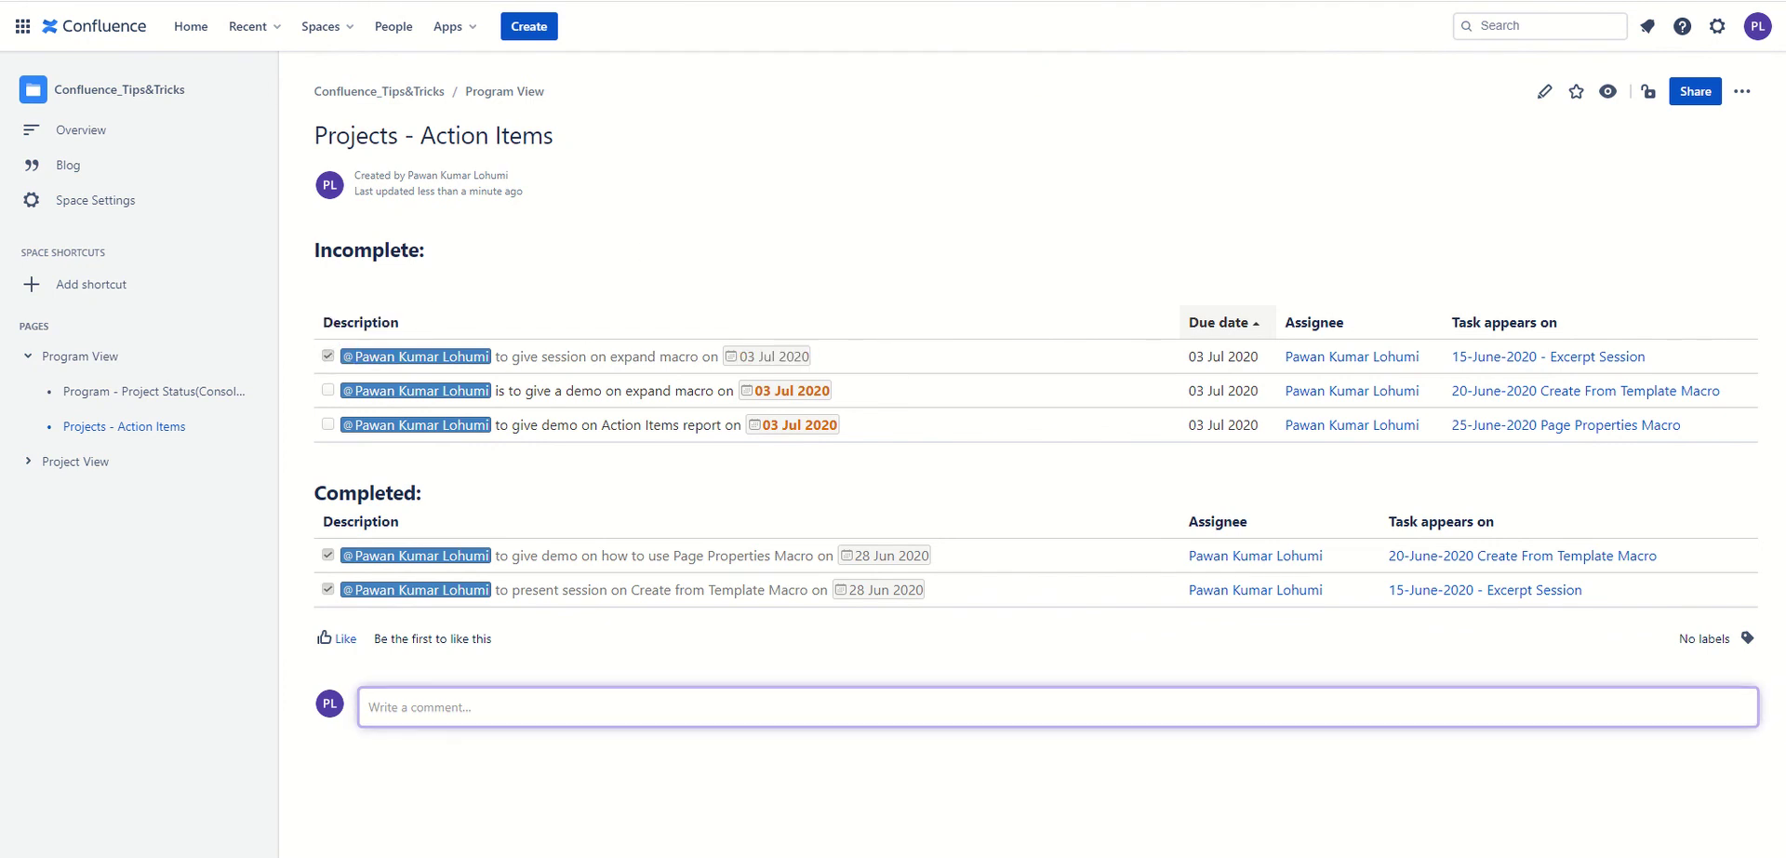